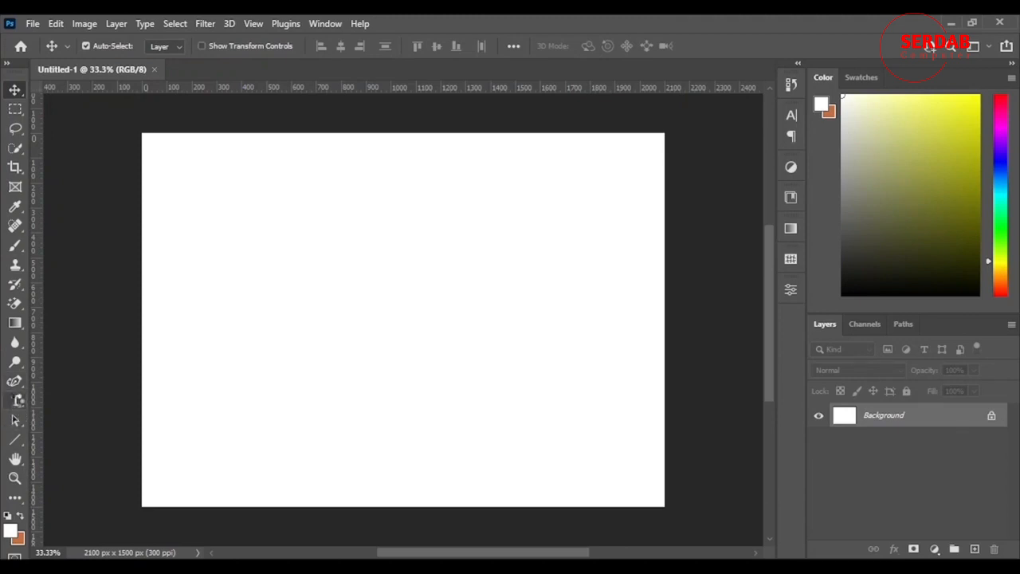
- Start a horizontal text layer on the canvas and set the text color to black (#000000)
left_click(16, 398)
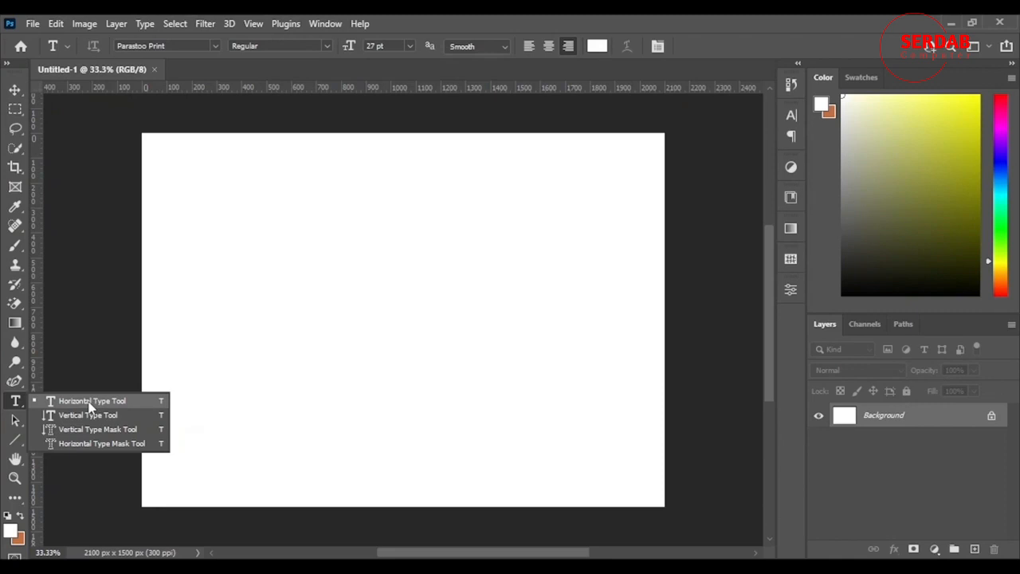
left_click(96, 400)
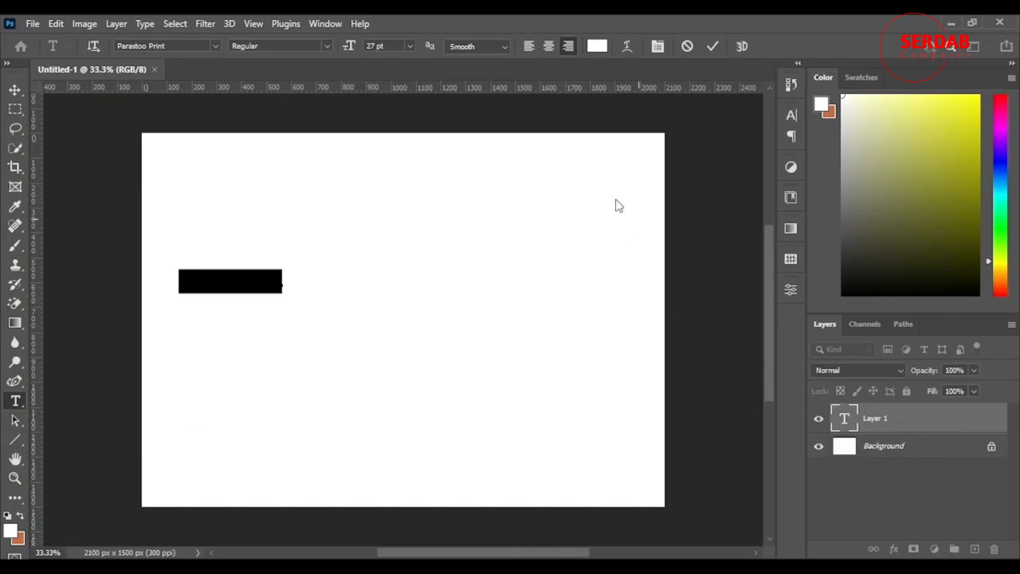
left_click(596, 46)
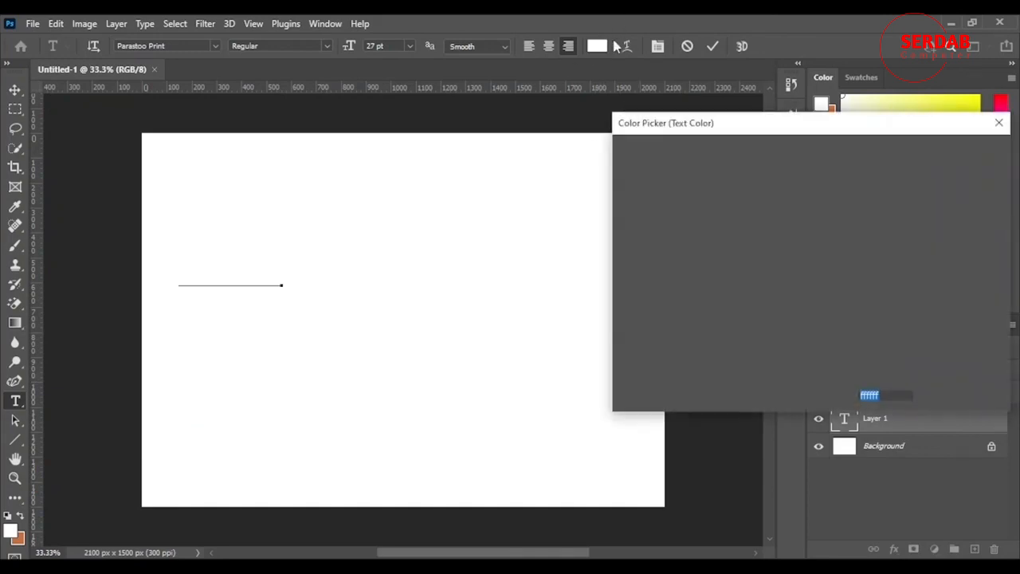
mouse_move(726, 229)
left_mouse_down()
mouse_move(551, 409)
mouse_move(599, 365)
left_mouse_up()
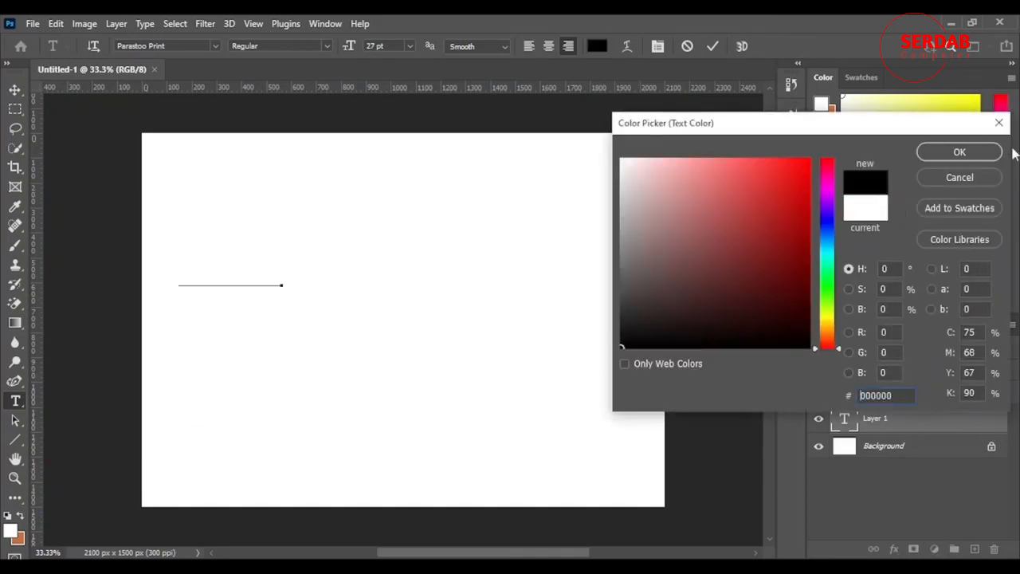
left_click(959, 151)
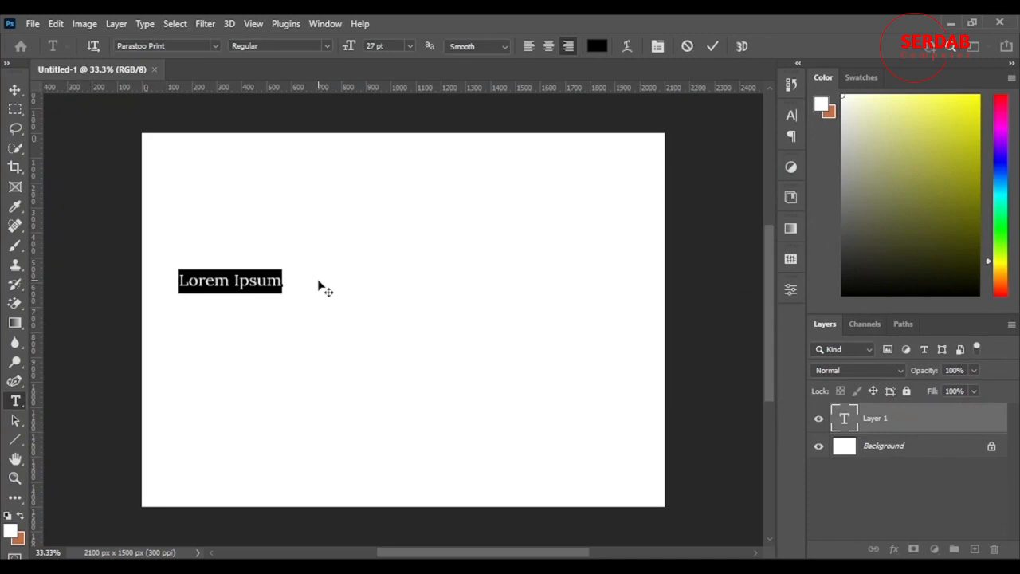
- Enter Hello as the text, commit it, and reposition it in the upper-left area of the canvas
type("Hello")
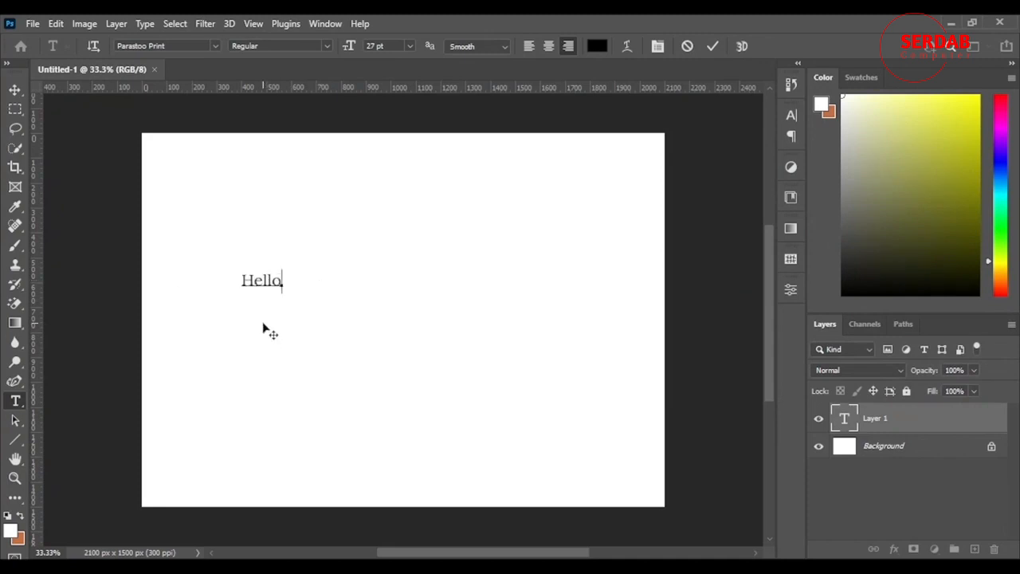
left_click_drag(262, 327, 409, 300)
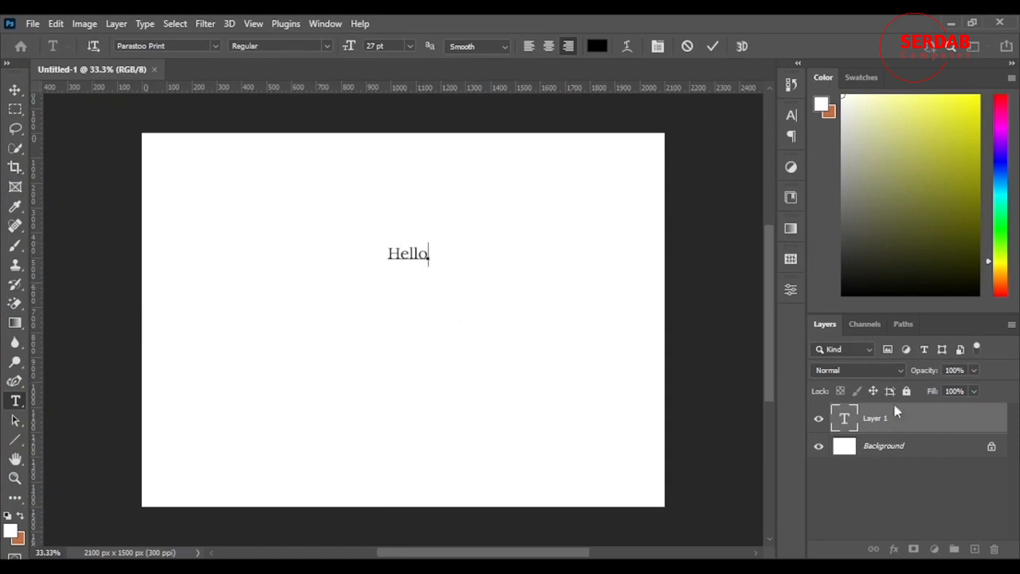
left_click(712, 46)
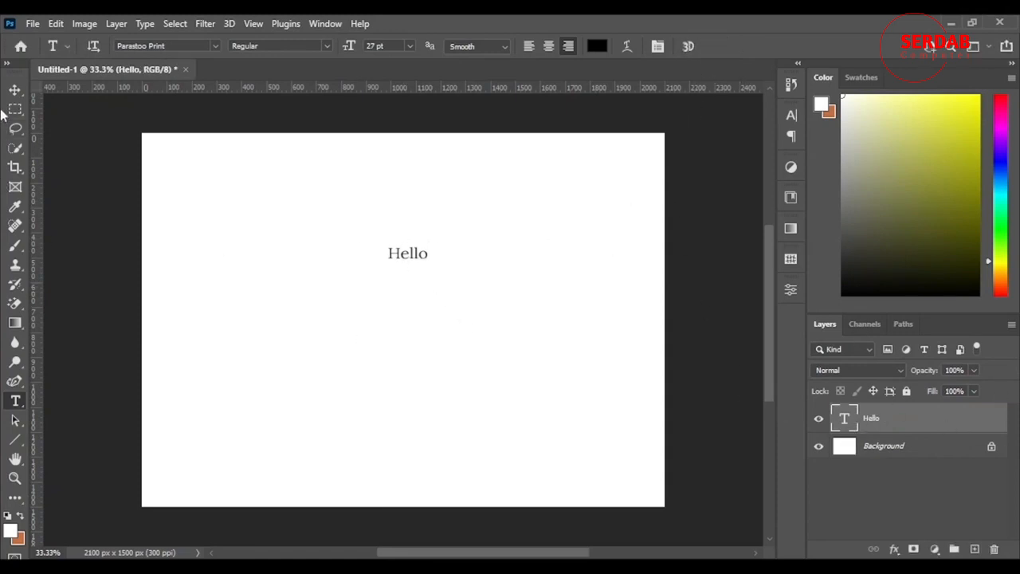
left_click(15, 89)
left_click_drag(401, 257, 311, 248)
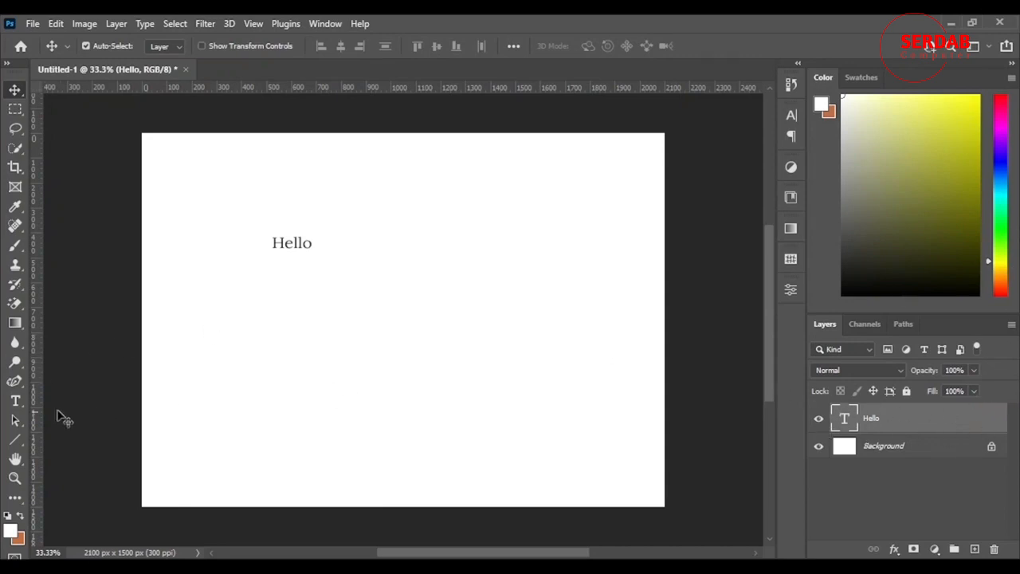
- Activate the Horizontal Type tool and view its tool variants and saved tool presets
left_click(15, 402)
right_click(16, 405)
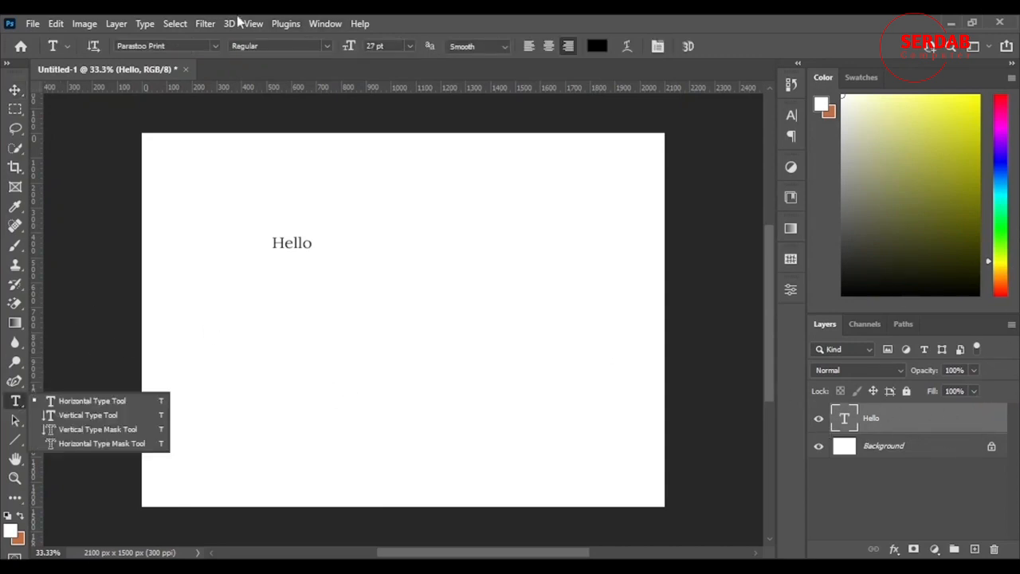
left_click(794, 34)
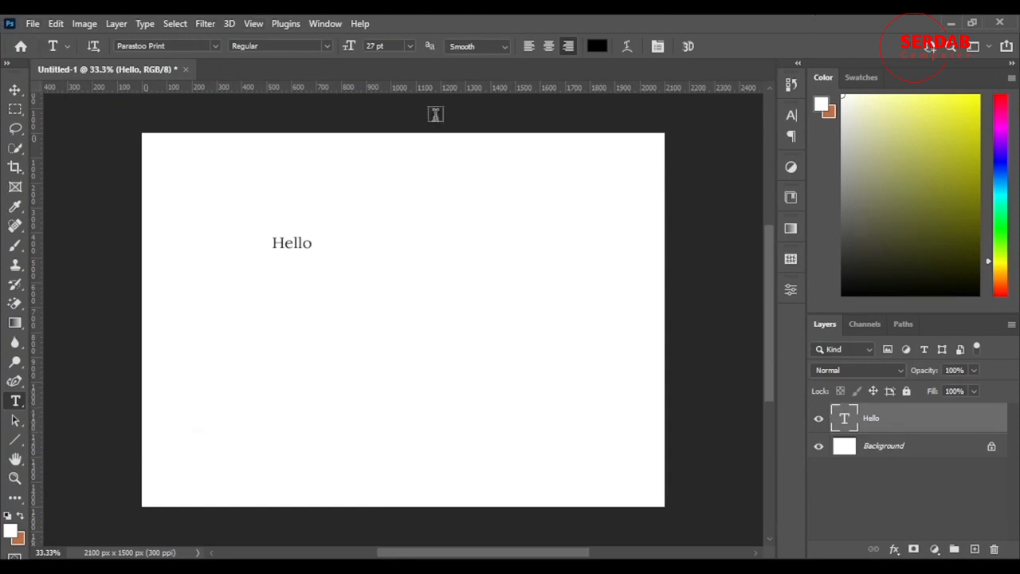
left_click(67, 48)
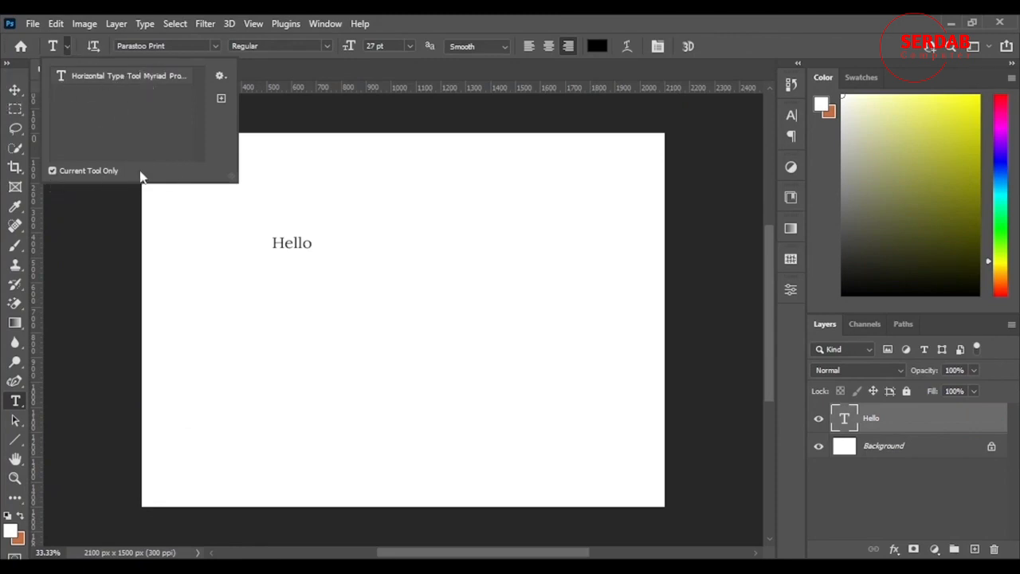
left_click(700, 22)
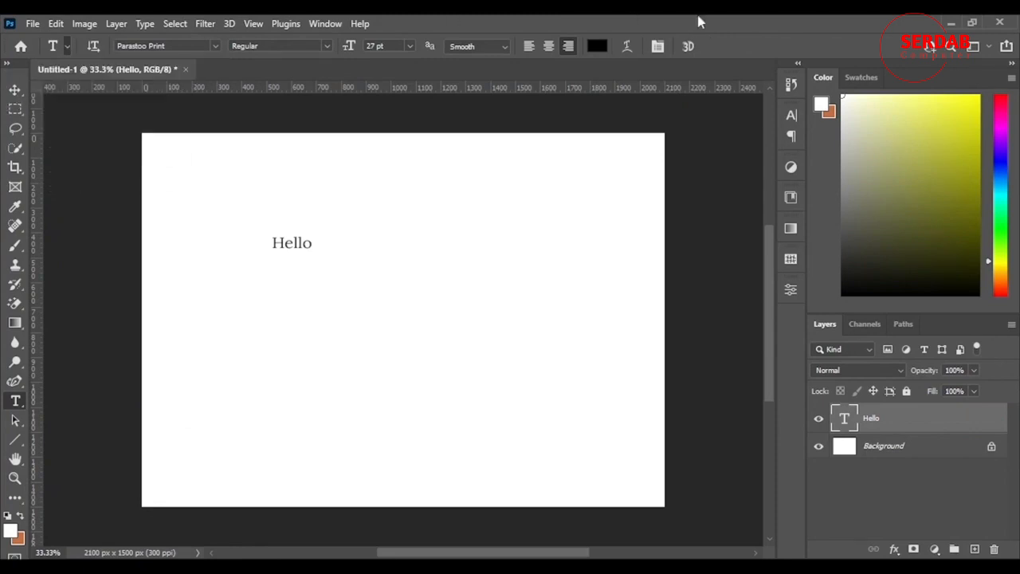
- Try vertical orientation on the Hello text, and undo the change
left_click(102, 50)
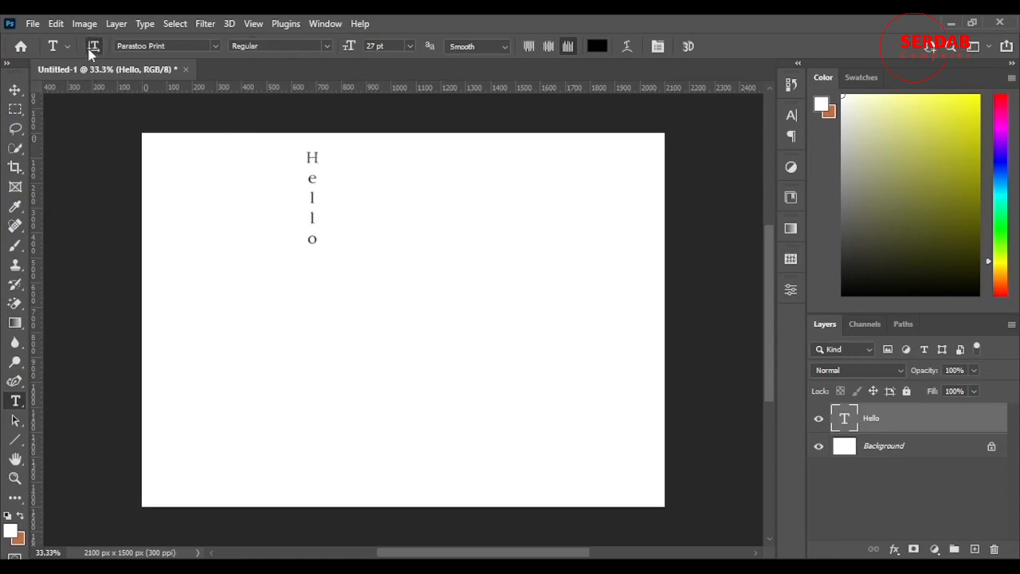
key("ctrl+z")
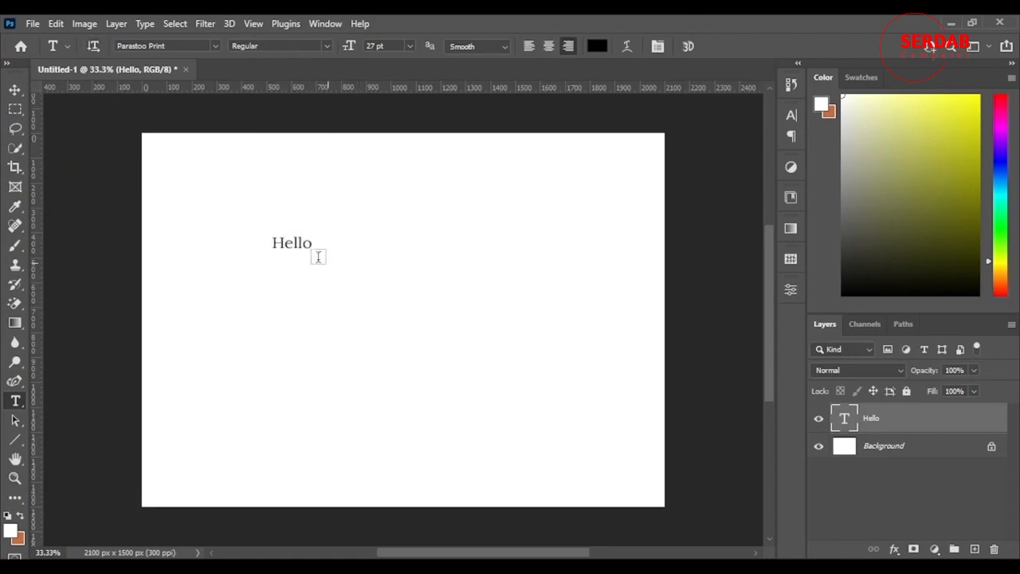
- Mark the Acumin Variable Concept font as a favorite in the font list
left_click(215, 46)
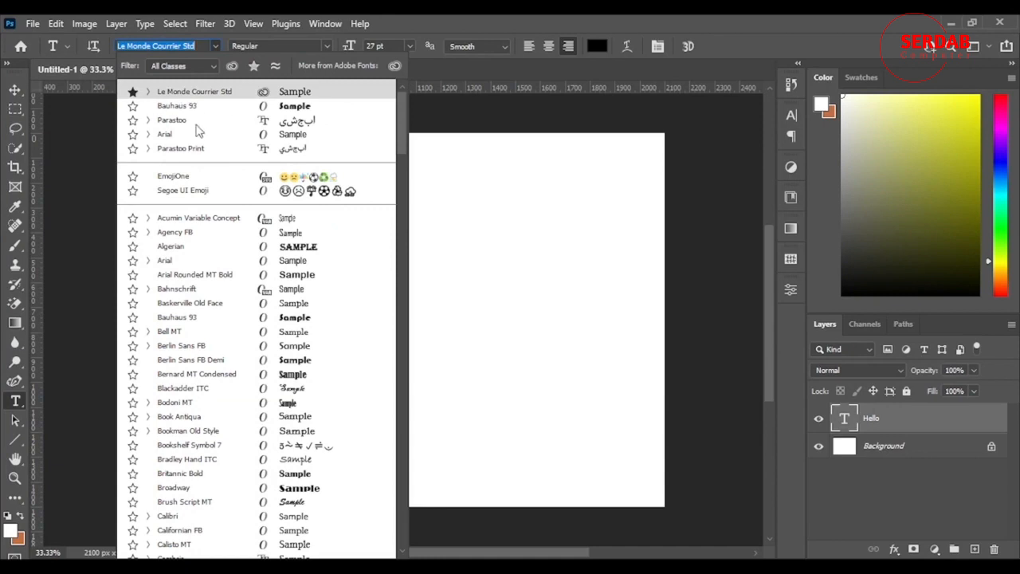
left_click(132, 219)
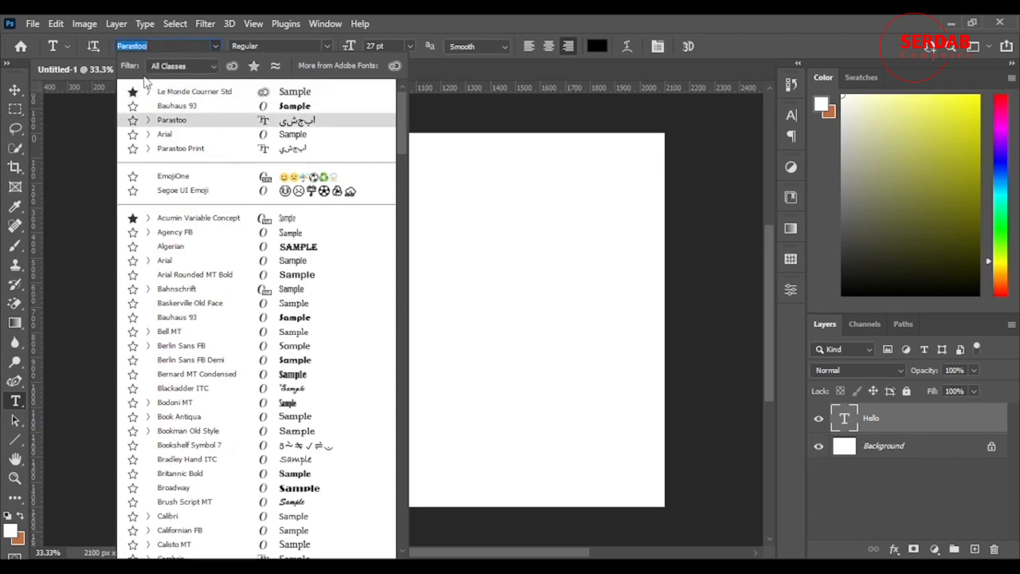
- Examine the font list filtered by the Serif and Decorative classes, and return the filter to All Classes
left_click(212, 69)
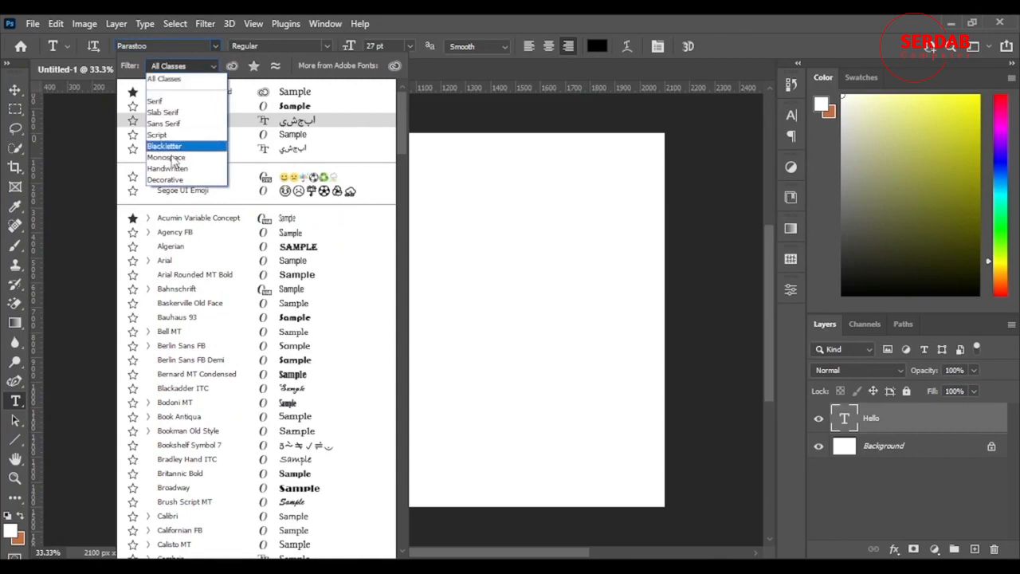
left_click(170, 103)
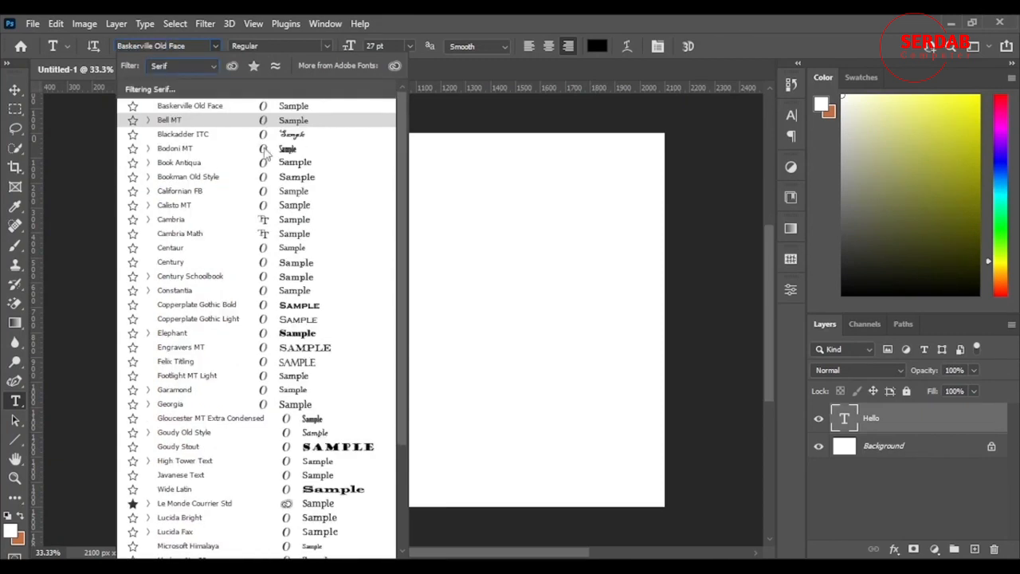
scroll(243, 261, "down", 1)
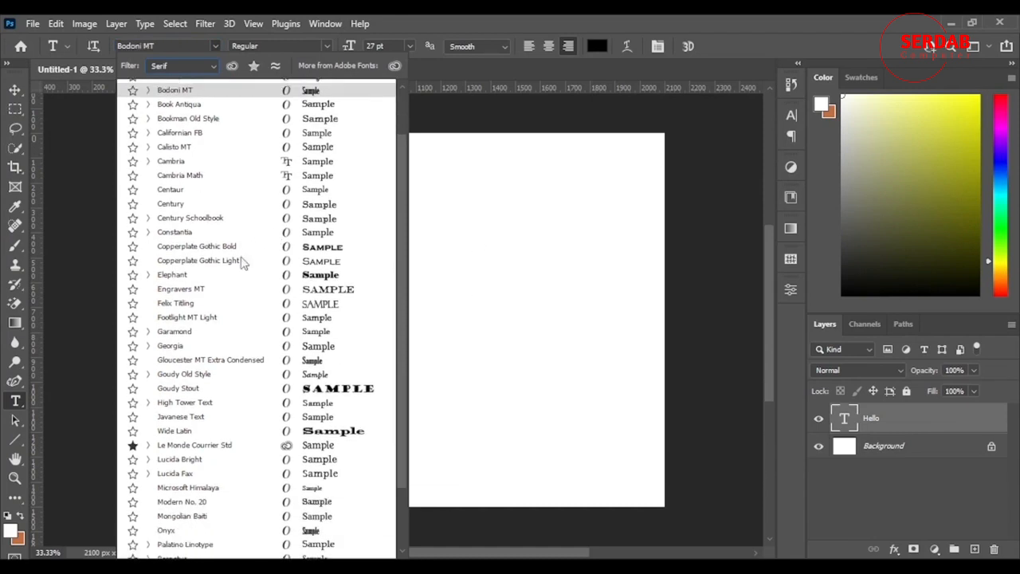
scroll(190, 243, "up", 1)
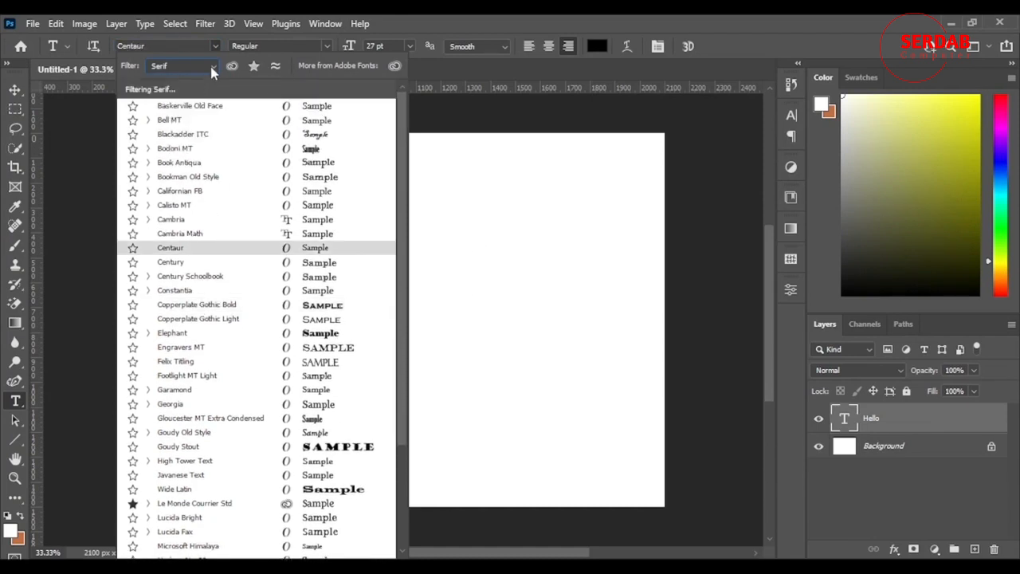
left_click(182, 65)
left_click(191, 180)
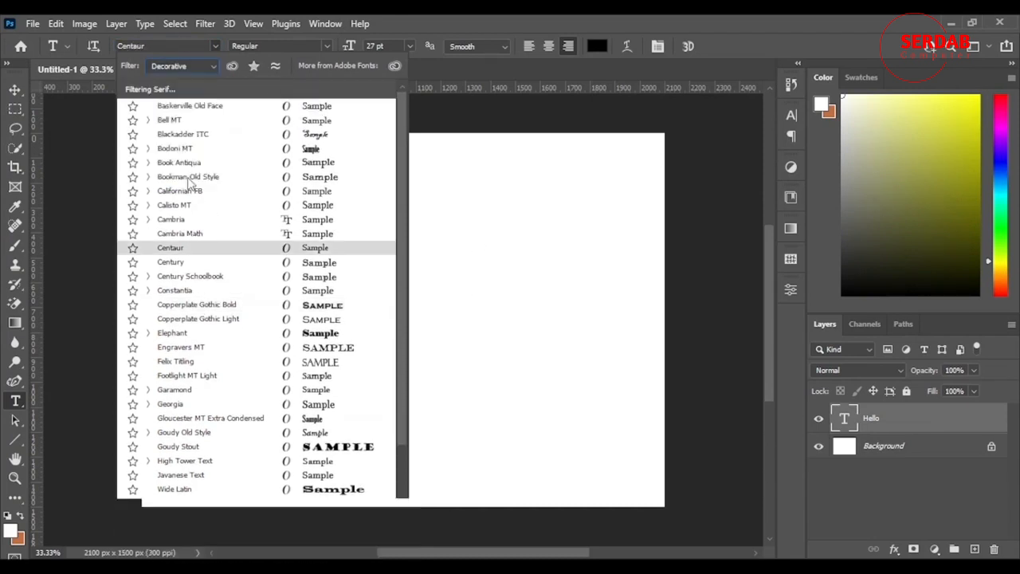
left_click(212, 67)
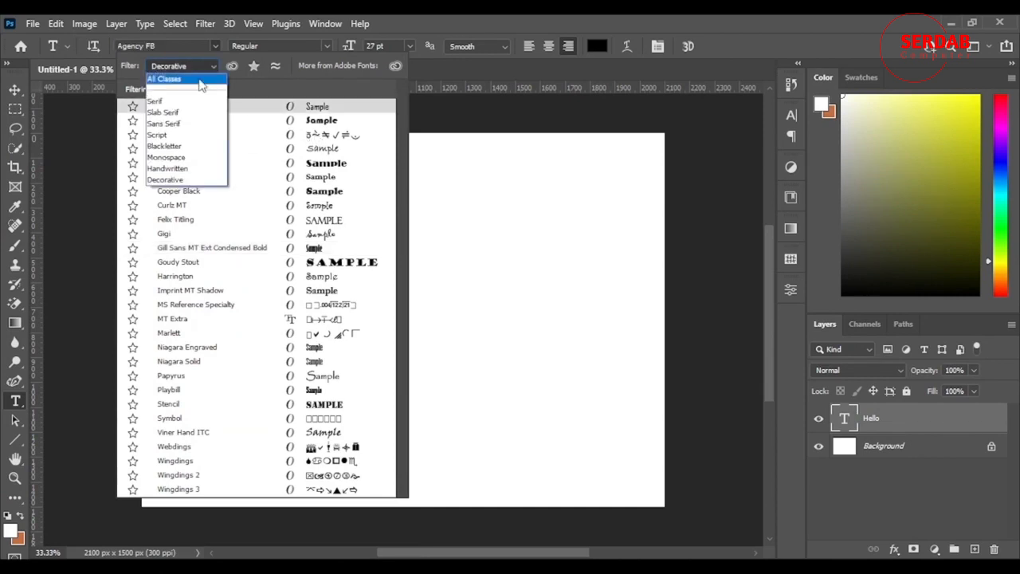
left_click(195, 78)
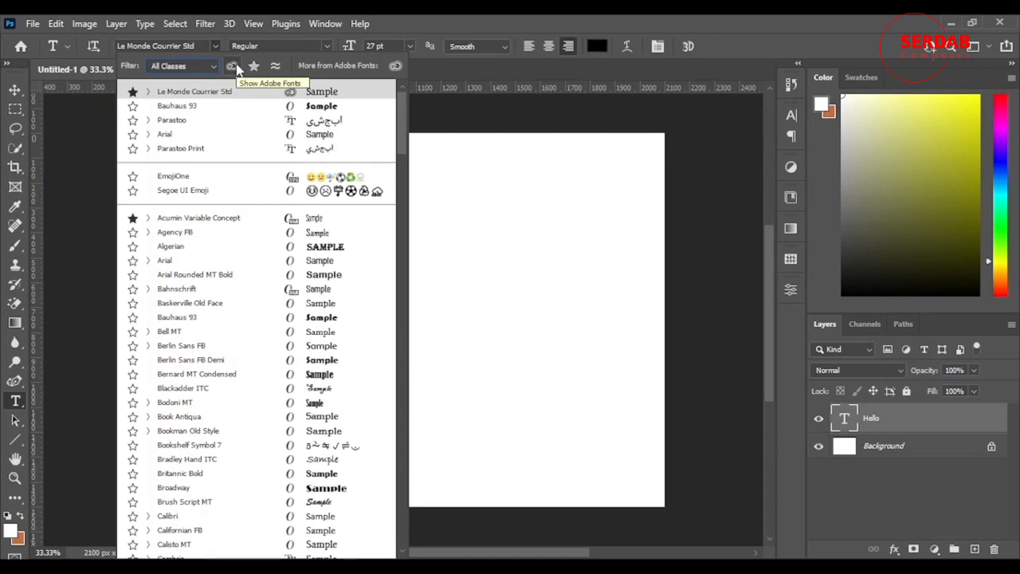
- Filter the font list by Adobe Fonts and favorites, and drop the Adobe Fonts filter to view favorites only
left_click(233, 67)
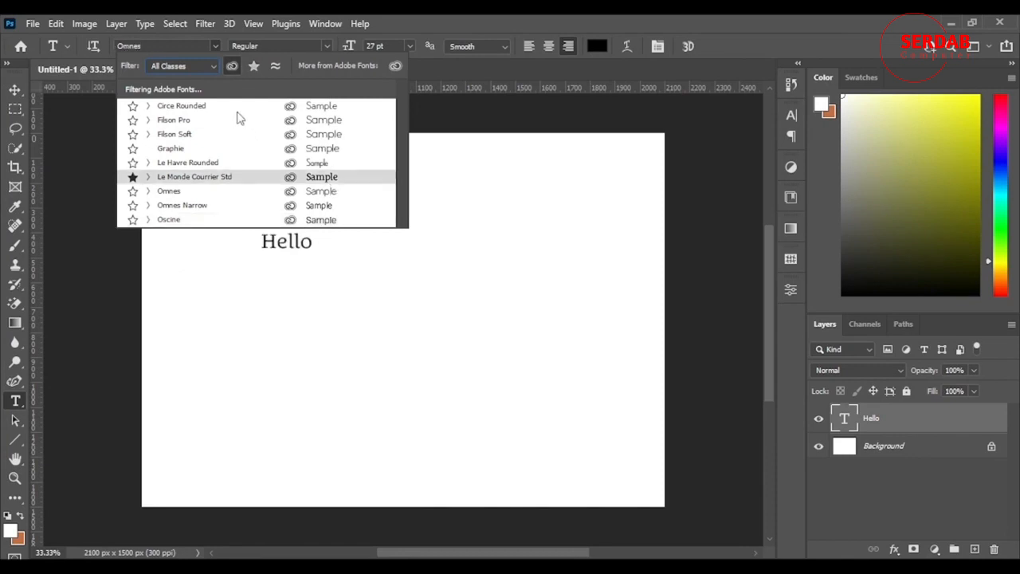
left_click(253, 67)
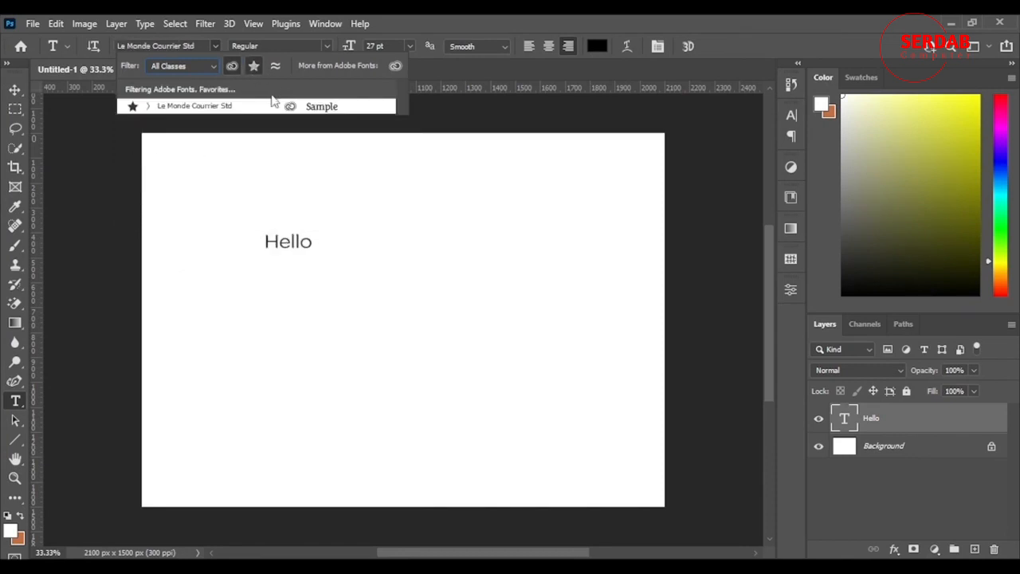
left_click(231, 69)
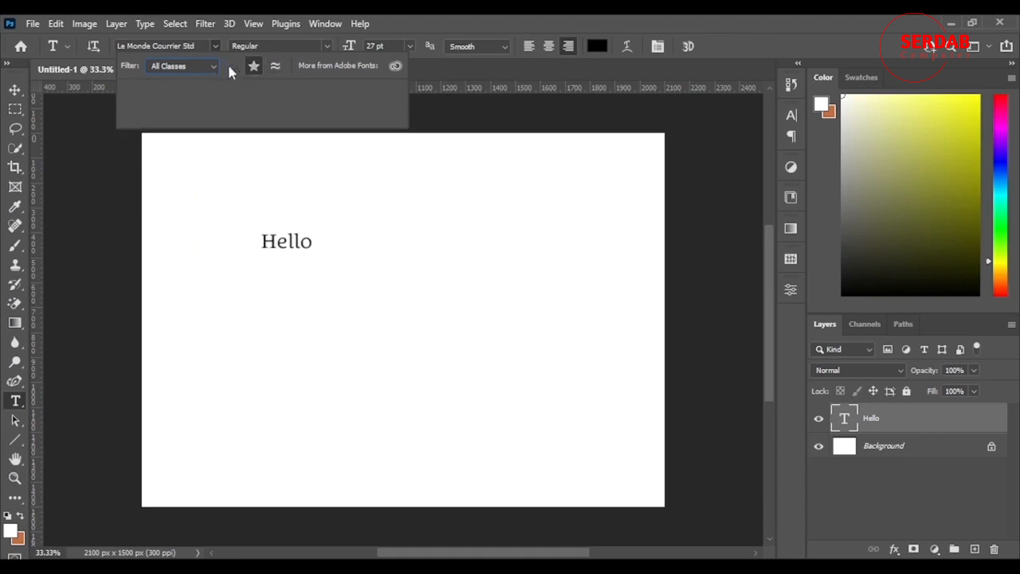
left_click(259, 119)
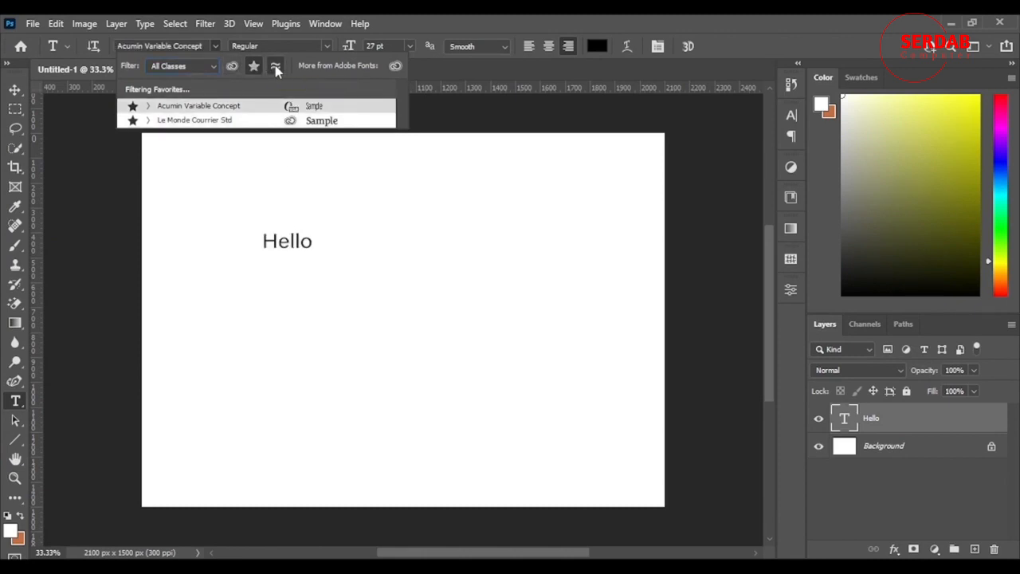
- View the fonts similar to Acumin Variable Concept and close the font list
left_click(276, 68)
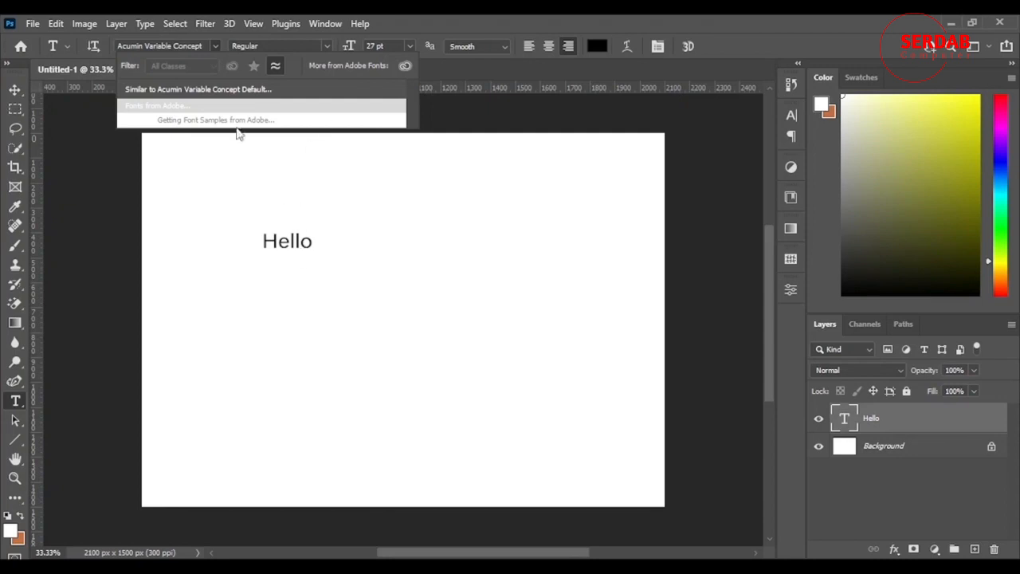
left_click(251, 68)
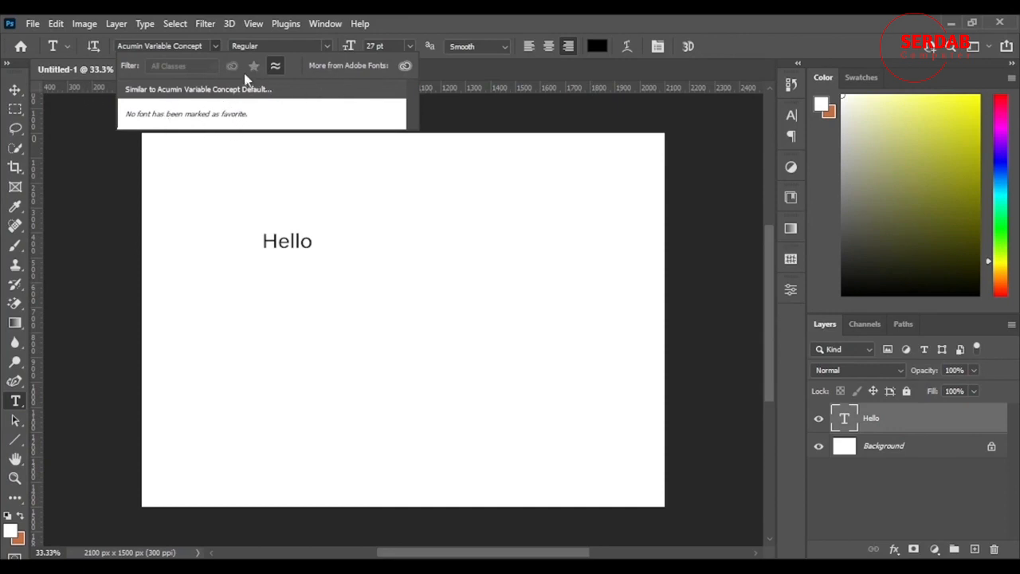
left_click(647, 22)
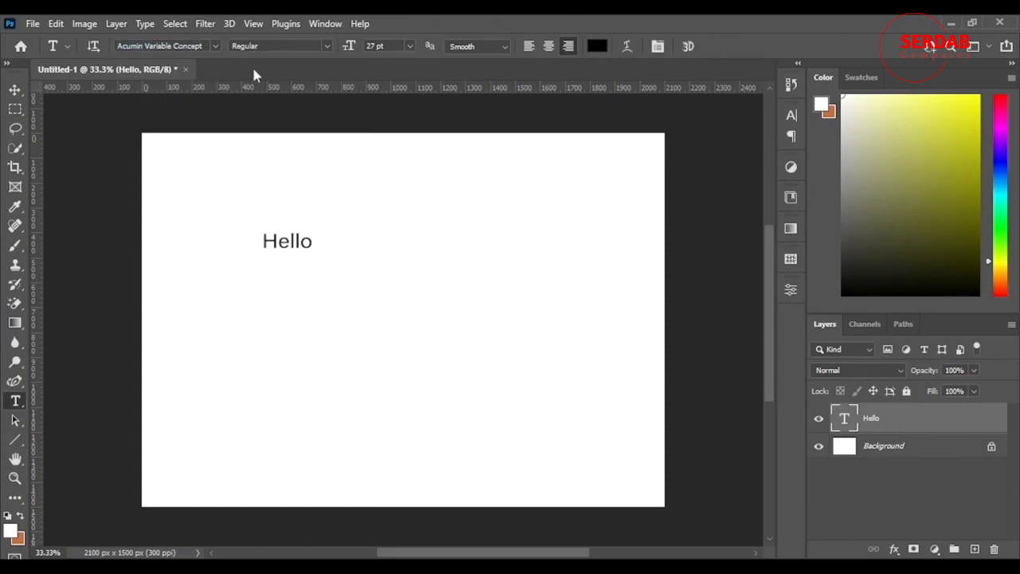
- Filter the font list by favorites and Adobe Fonts, clear both filters, and browse the full list of available fonts
left_click(214, 46)
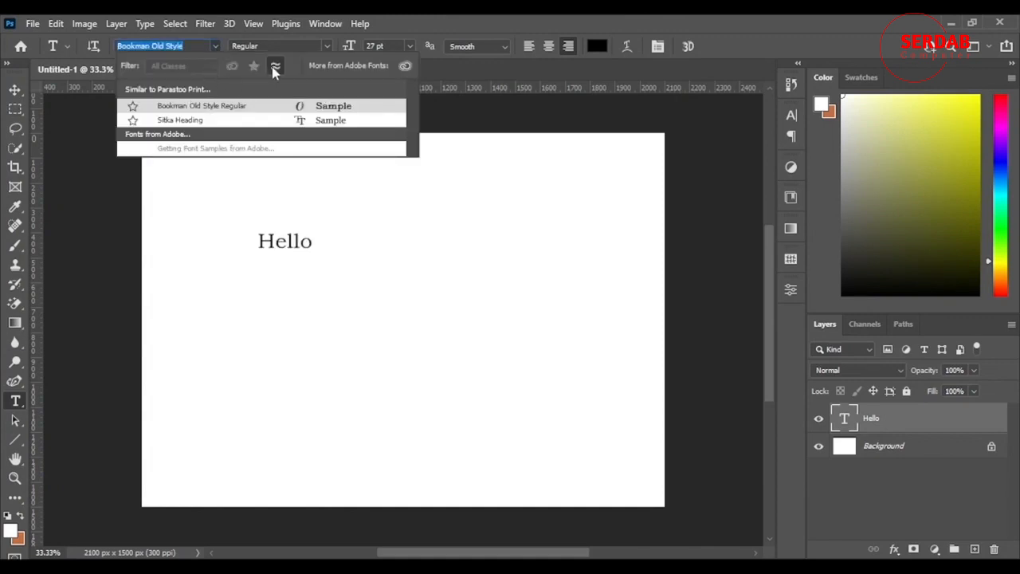
left_click(253, 65)
left_click(232, 65)
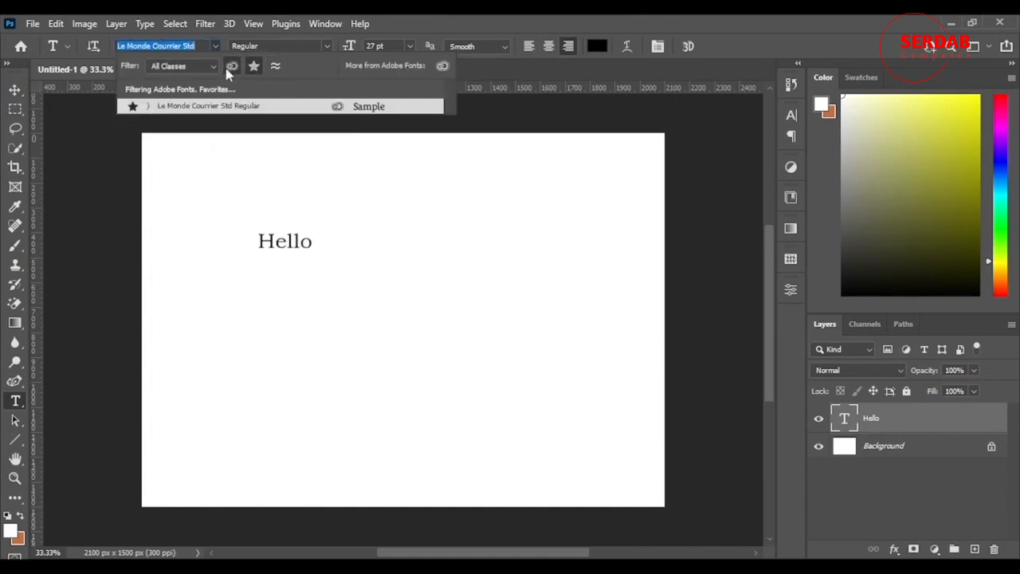
left_click(232, 65)
left_click(254, 65)
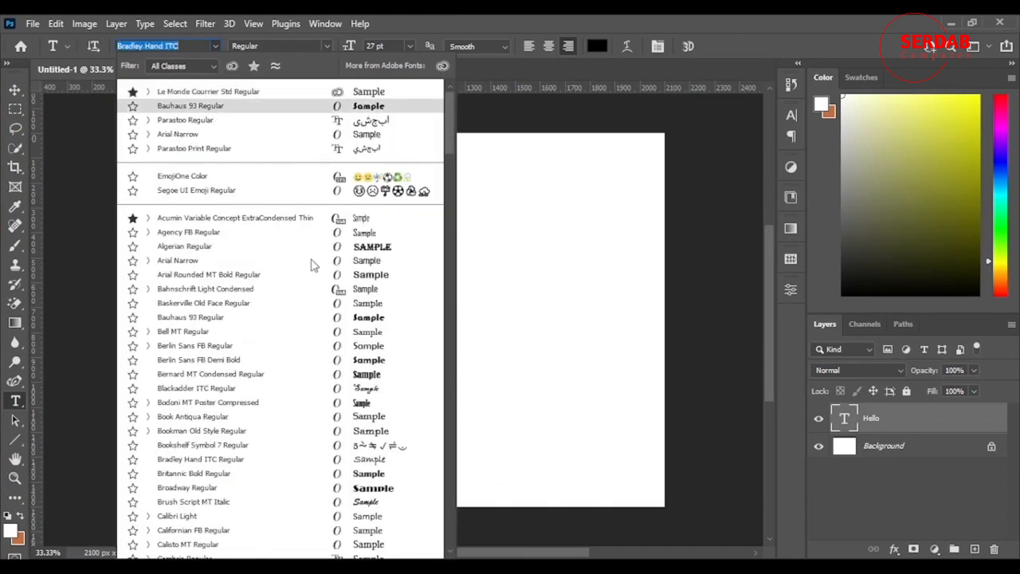
scroll(314, 298, "down", 1)
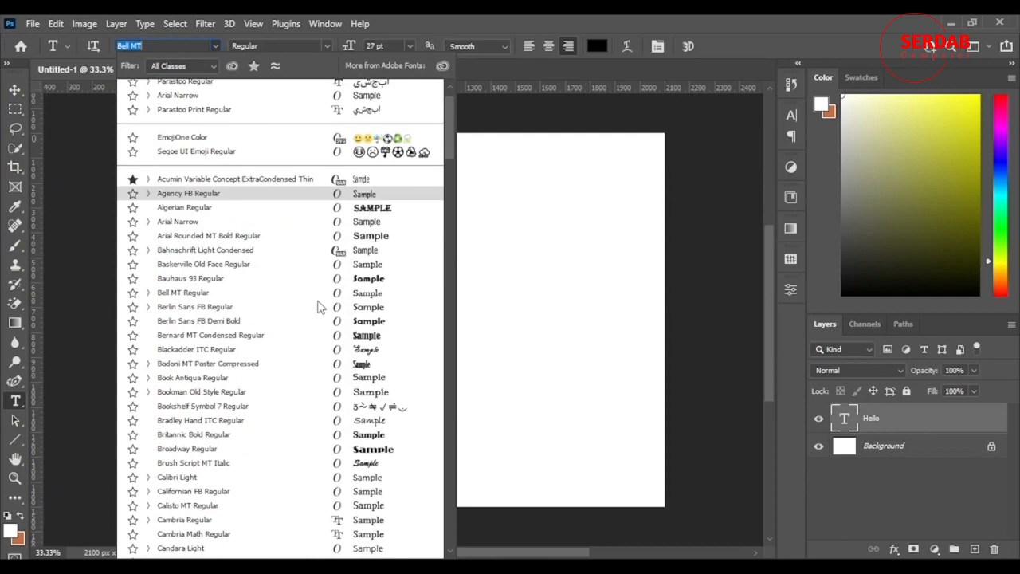
scroll(318, 306, "down", 2)
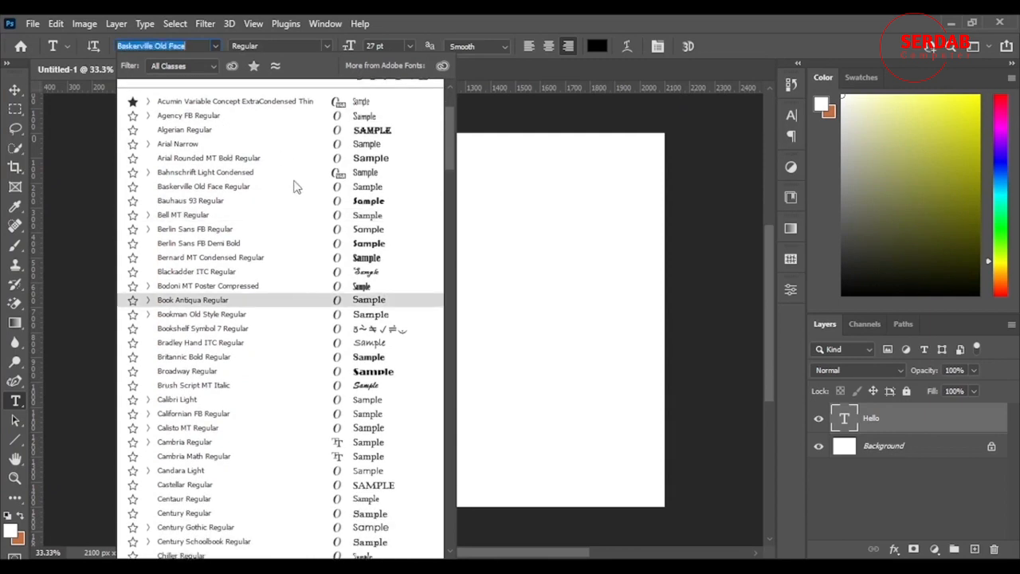
left_click(702, 14)
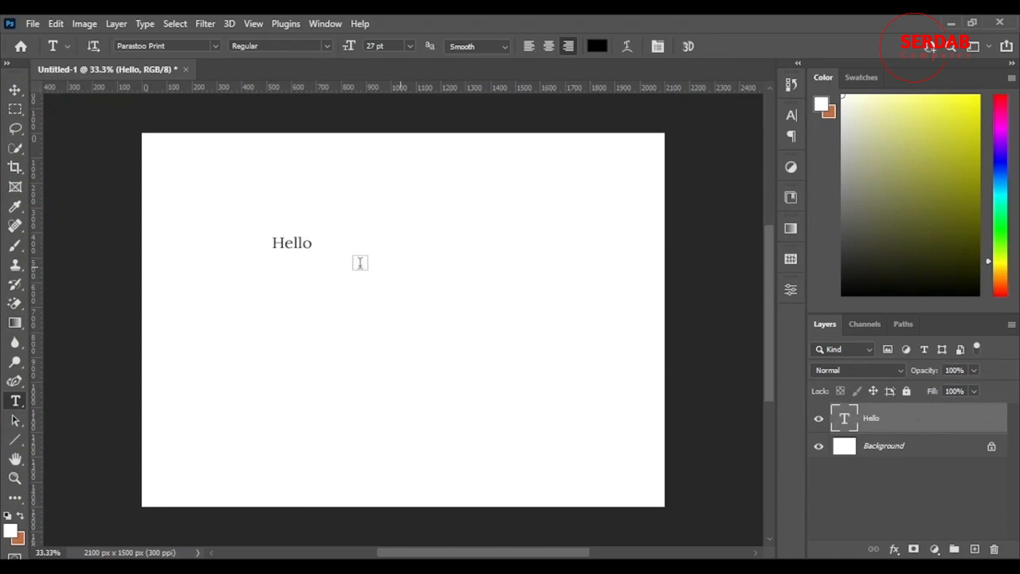
- Apply the Baskerville Old Face font to the whole Hello text and check which styles it offers
double_click(304, 240)
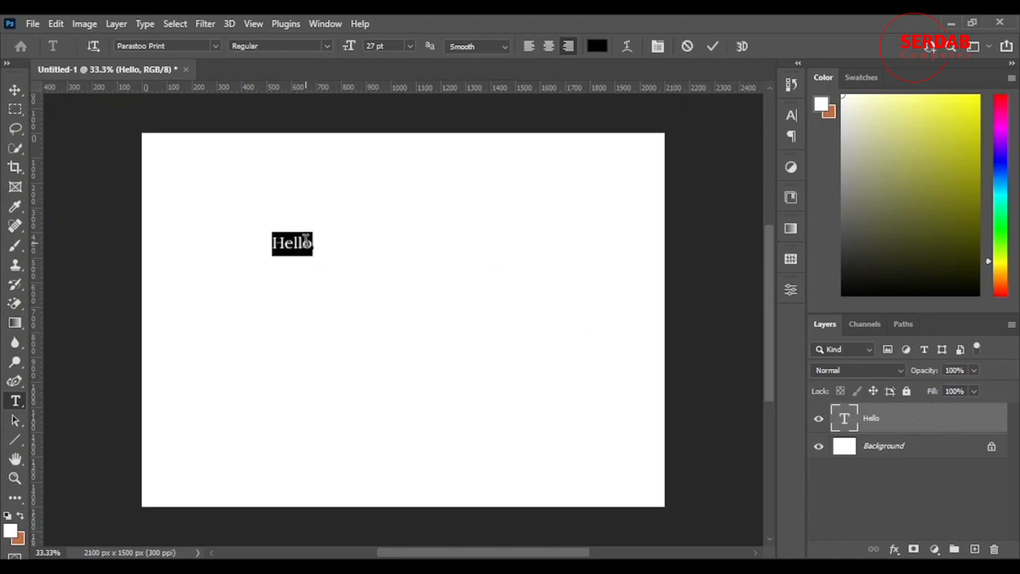
left_click(214, 46)
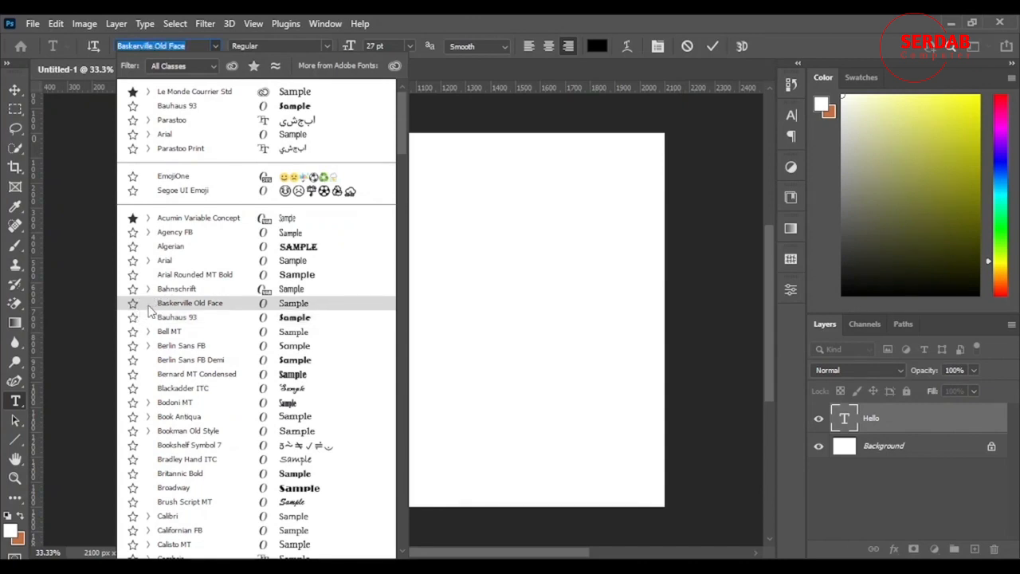
left_click(150, 311)
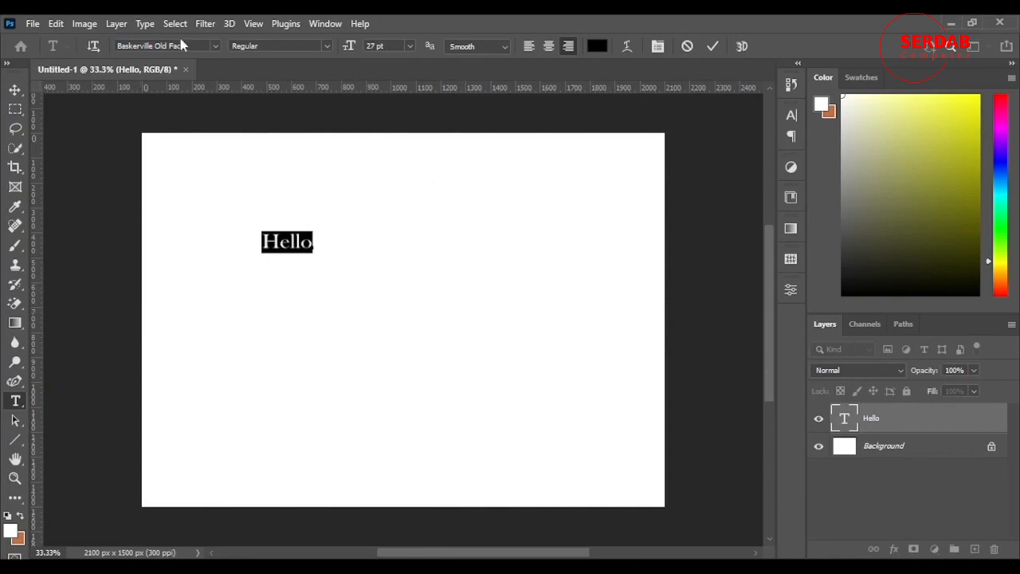
left_click(326, 46)
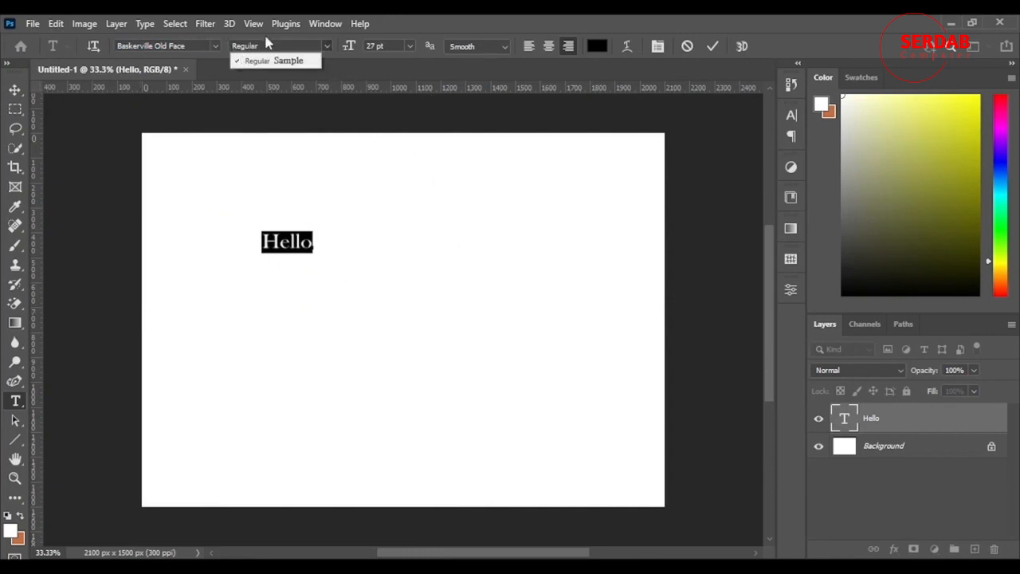
left_click(215, 46)
- Change the Hello text's font to Bahnschrift and give it the Bold style
left_click(214, 42)
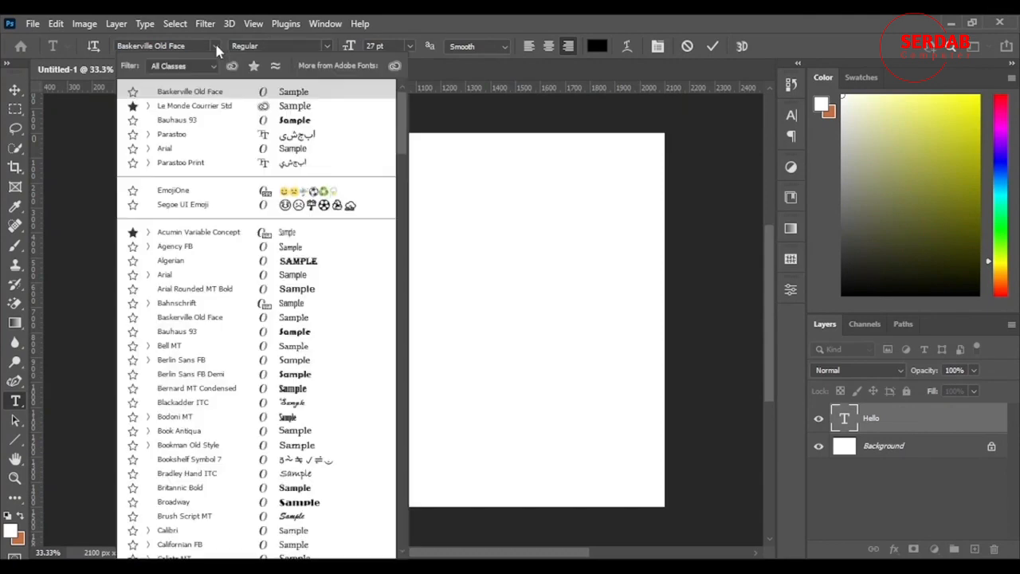
left_click(151, 304)
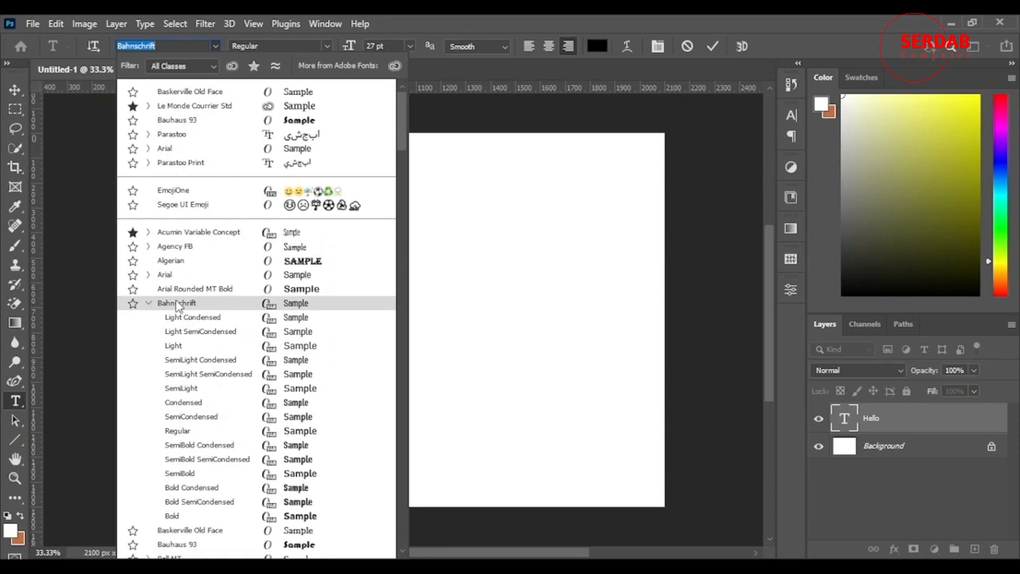
left_click(175, 305)
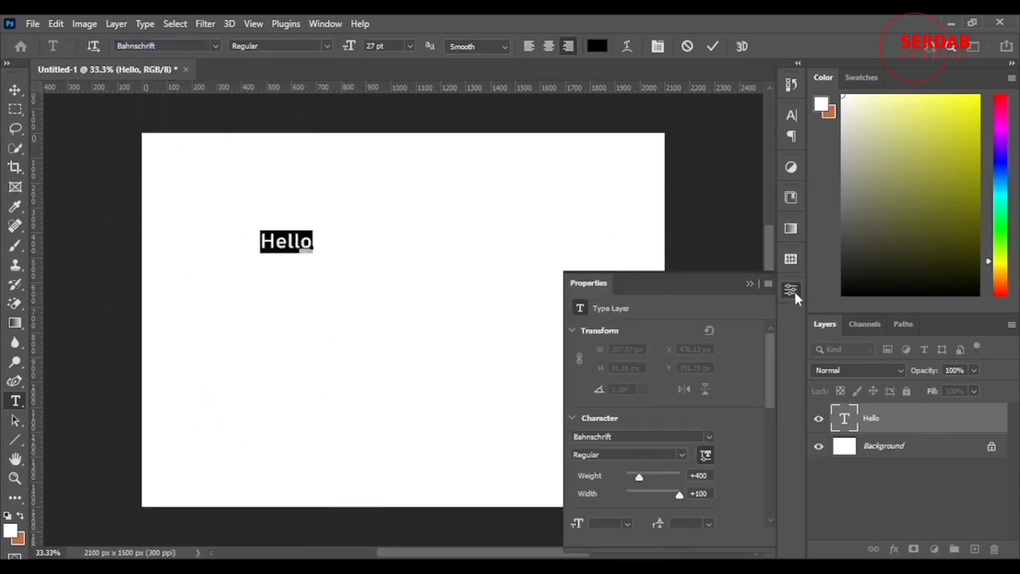
left_click(795, 294)
left_click(327, 48)
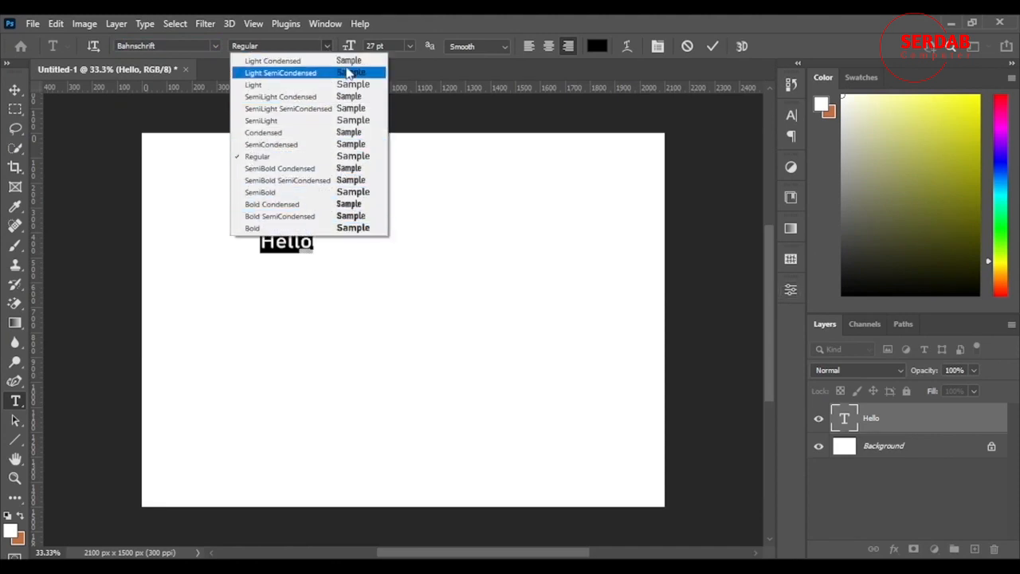
left_click(306, 229)
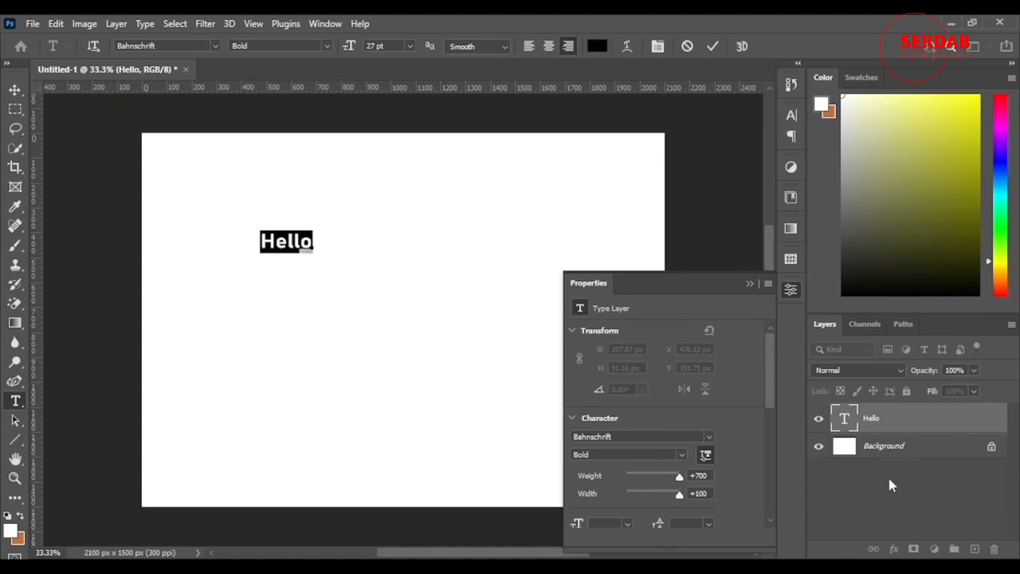
- Adjust the Hello text's variable font weight to 589 and width to 89, and review the remaining character properties
left_click_drag(678, 478, 665, 478)
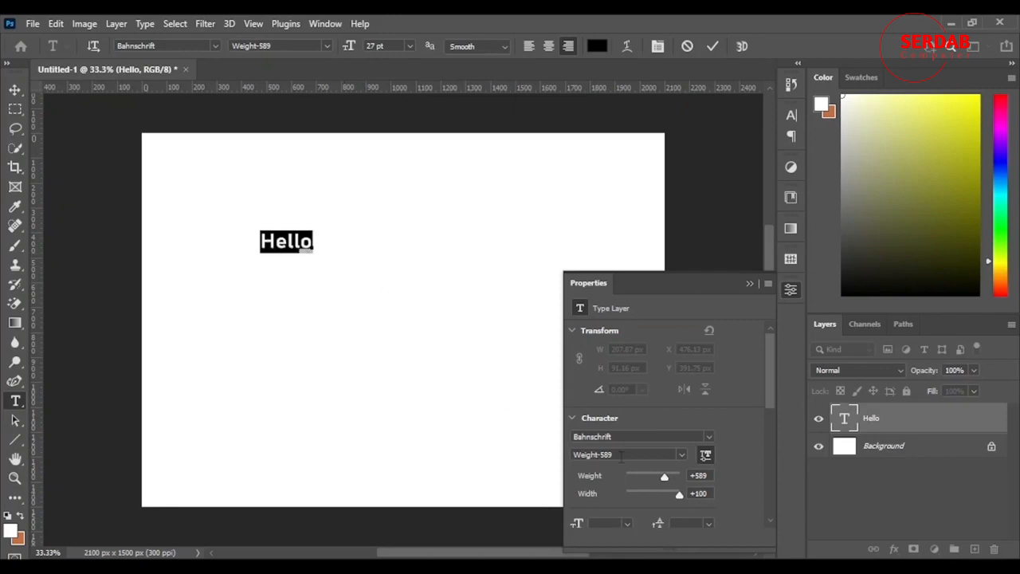
left_click_drag(687, 496, 656, 494)
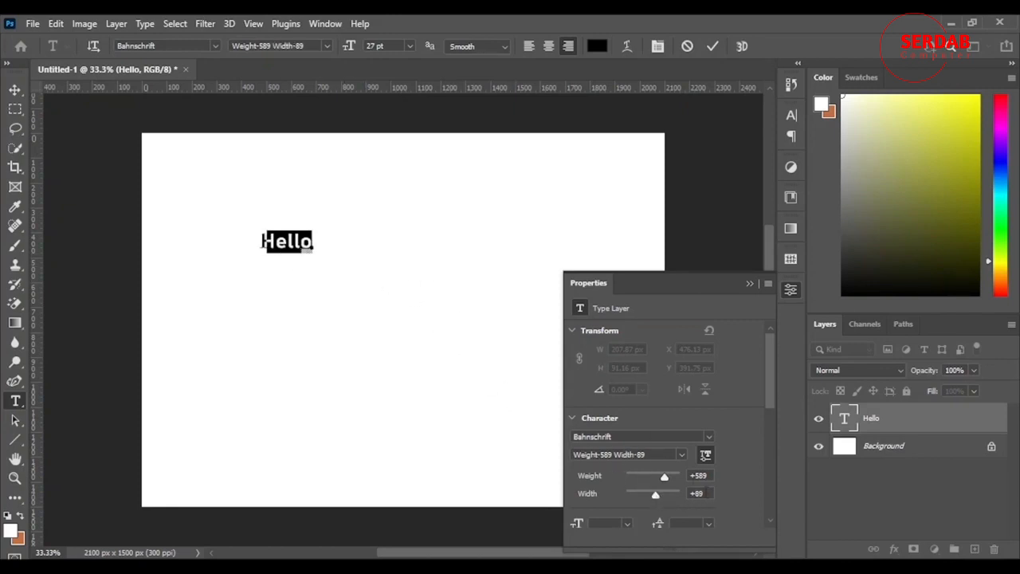
left_click_drag(295, 254, 300, 253)
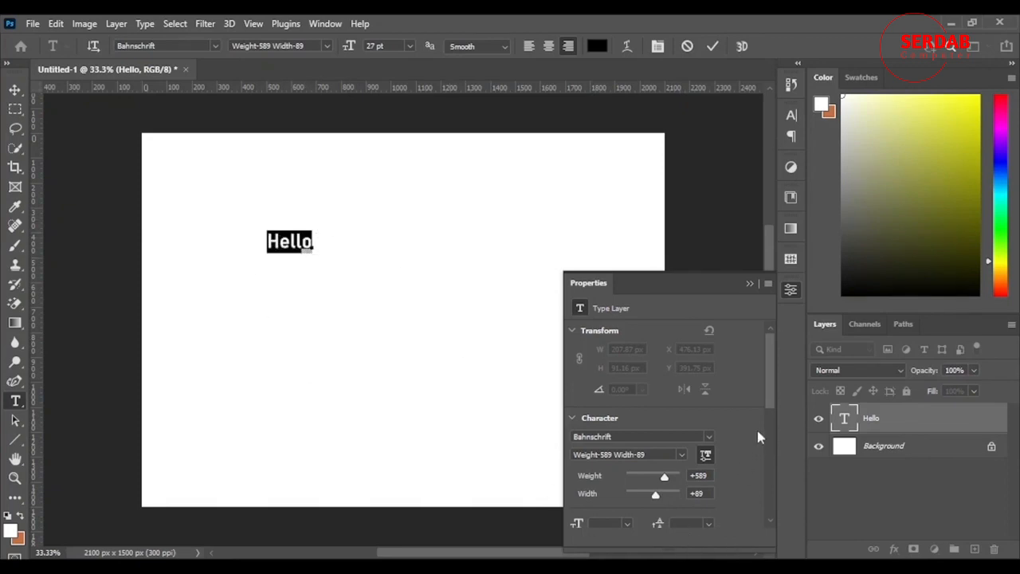
scroll(744, 418, "down", 5)
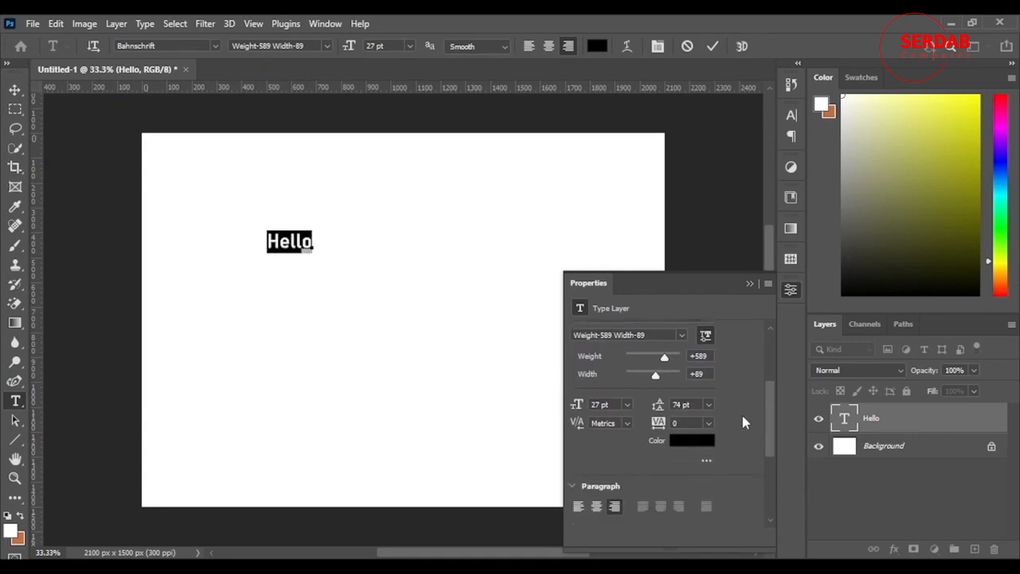
scroll(741, 414, "up", 3)
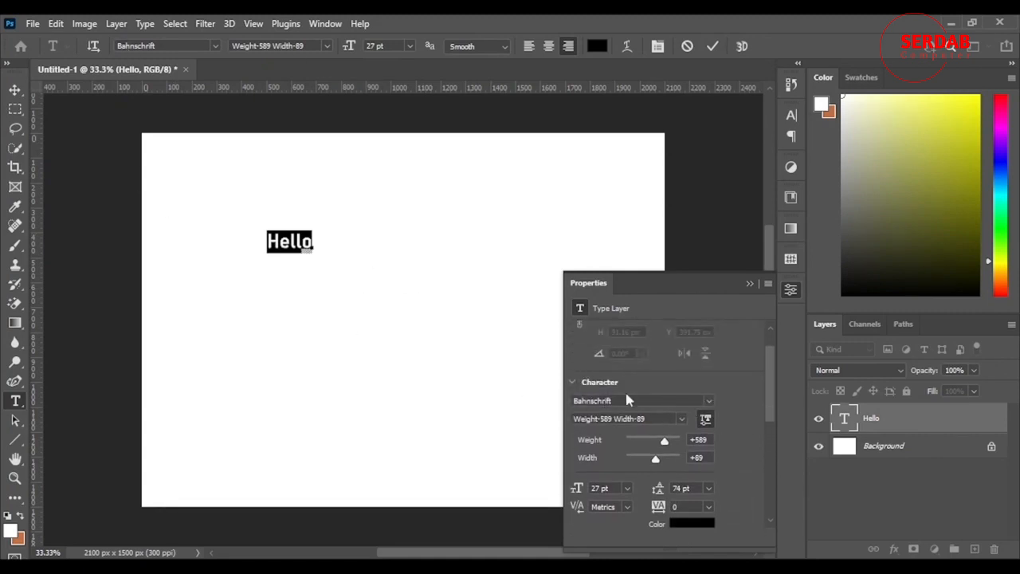
- Switch the Hello text's font to Agency FB in the type layer properties and collapse the properties
left_click(709, 402)
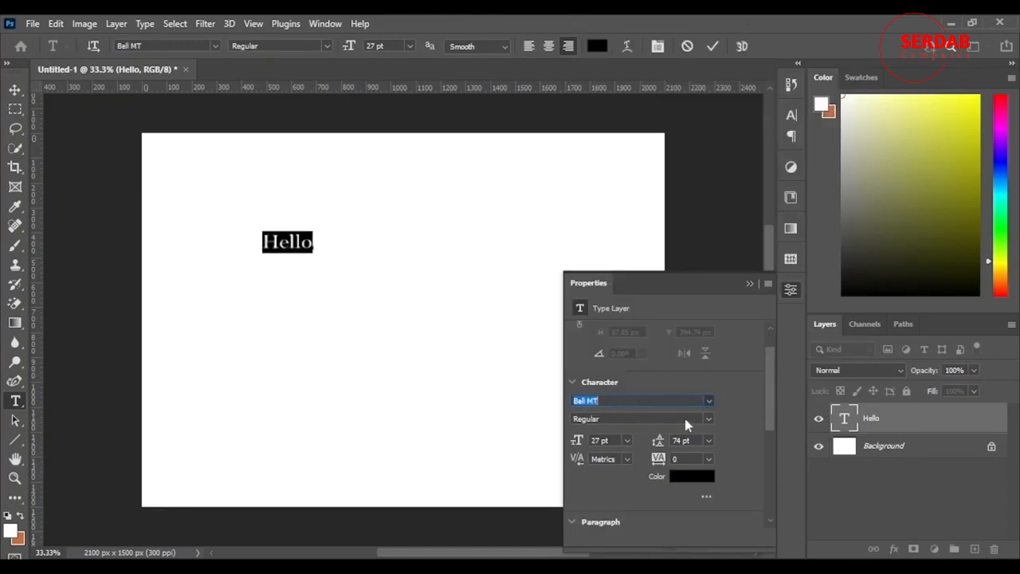
left_click(666, 325)
left_click(707, 400)
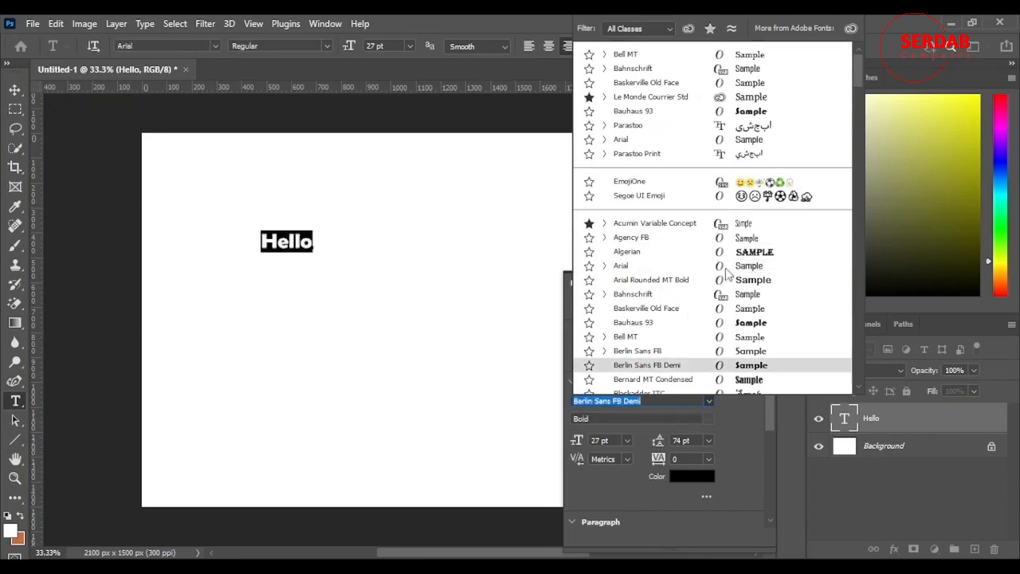
left_click(645, 243)
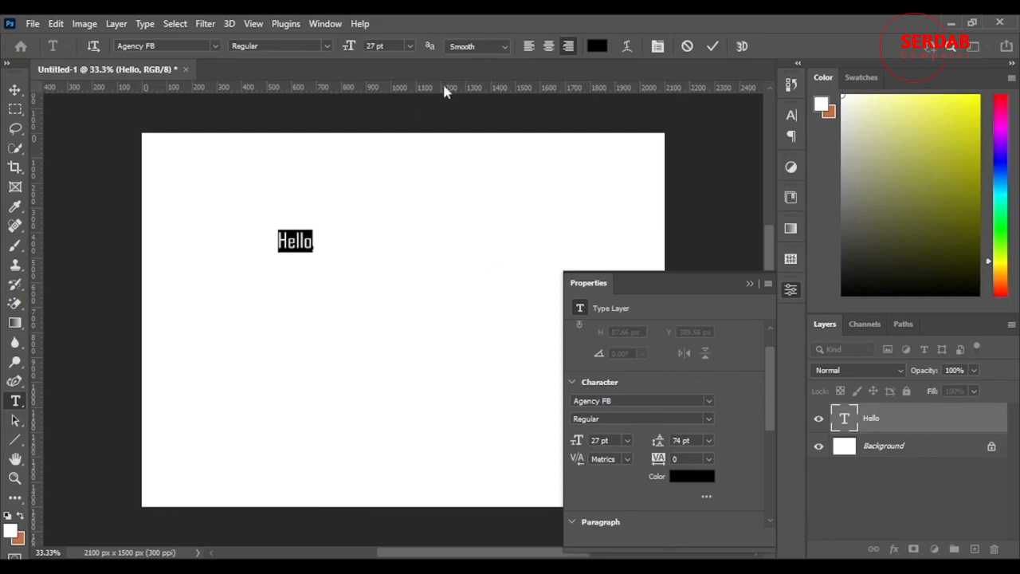
left_click(749, 283)
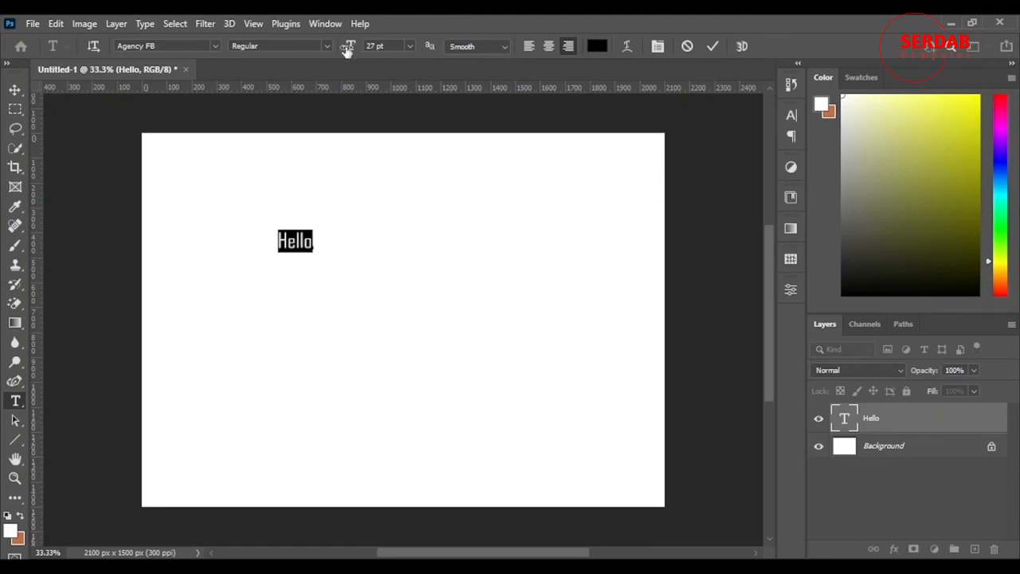
- Try the Hello text at font sizes of 50 pt and 18 pt, and set it to 72 pt
left_click_drag(349, 46, 353, 80)
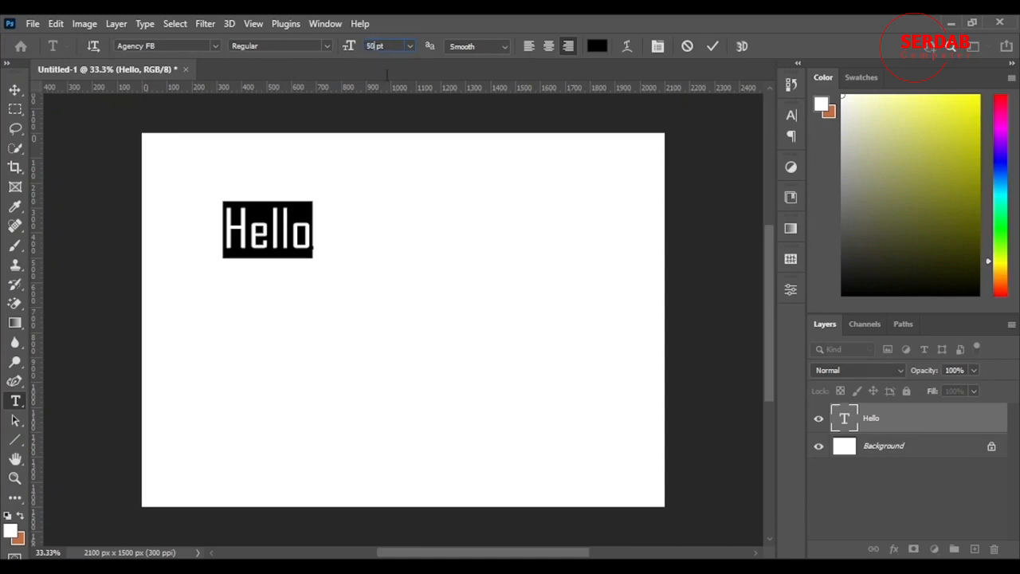
key("Return")
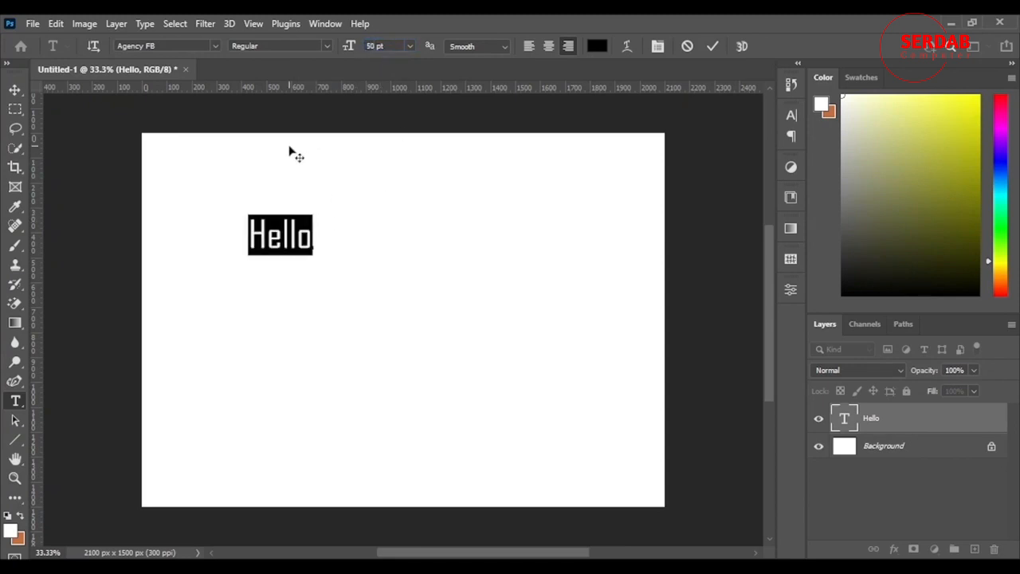
left_click(410, 46)
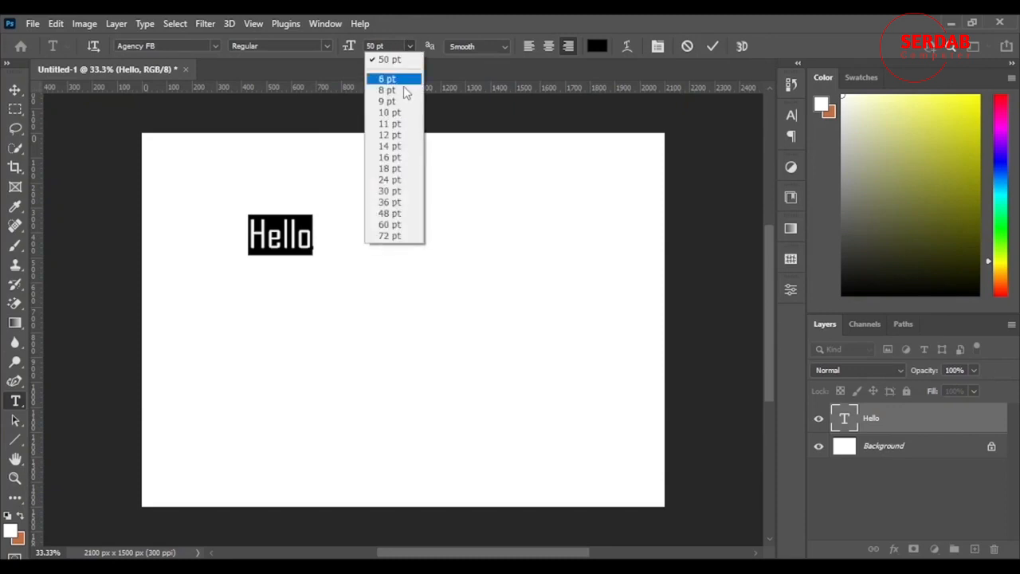
left_click(398, 168)
left_click(409, 46)
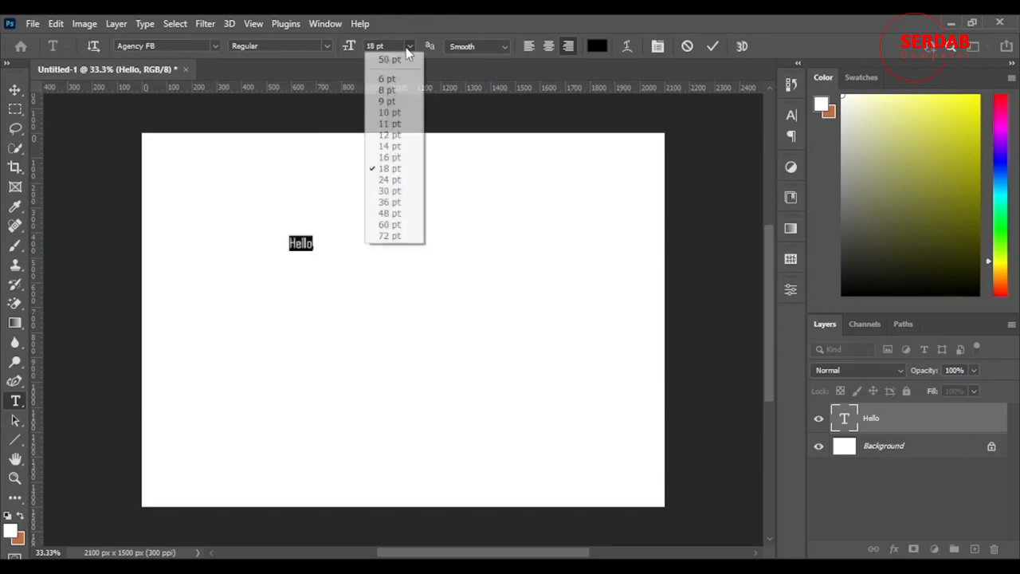
left_click(390, 236)
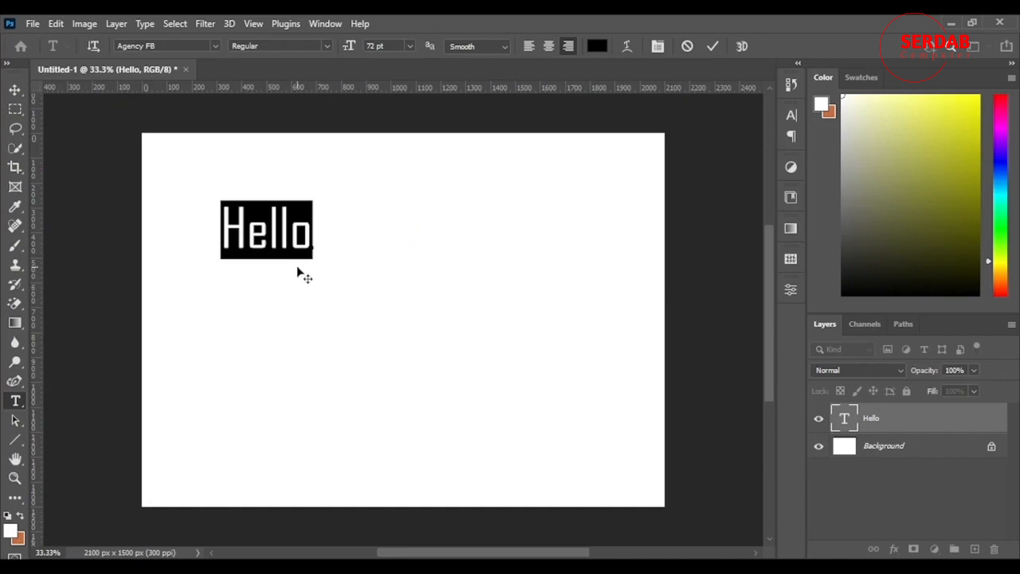
- Move the Hello text to near the centre of the canvas and deselect its letters
left_click_drag(298, 269, 436, 338)
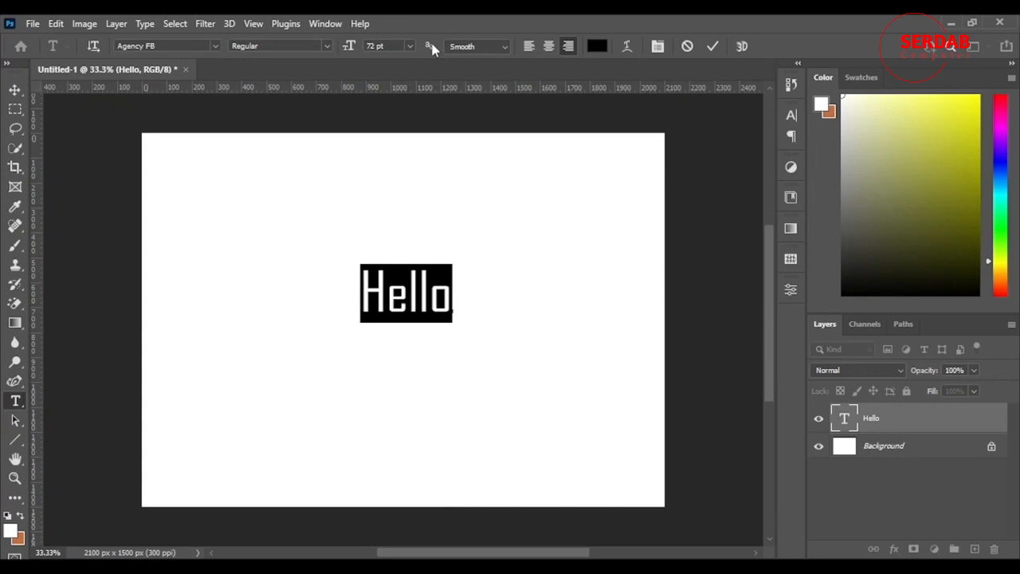
left_click(411, 290)
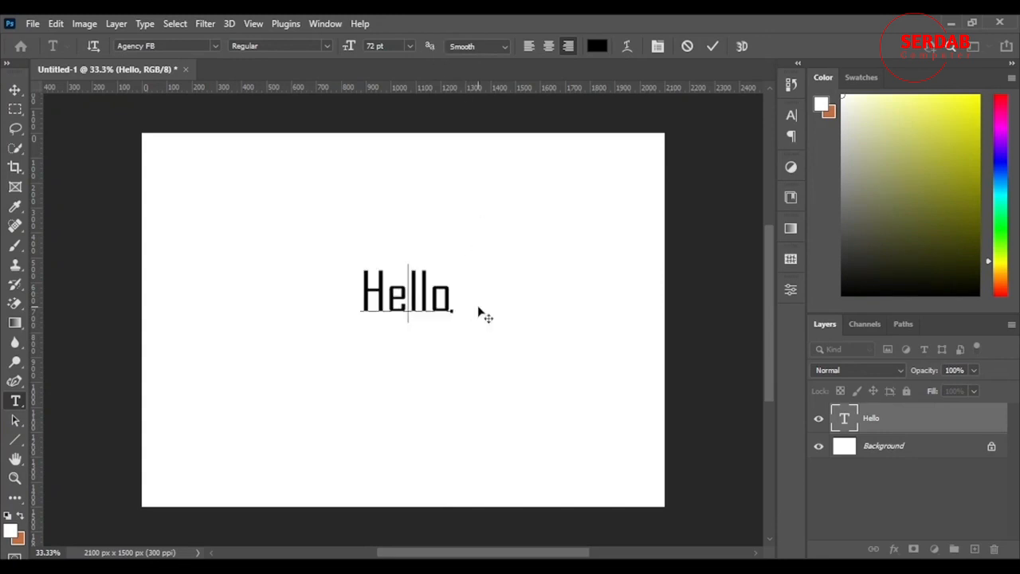
left_click(454, 298)
- Select the whole Hello word and set its anti-aliasing method to None
left_click(502, 48)
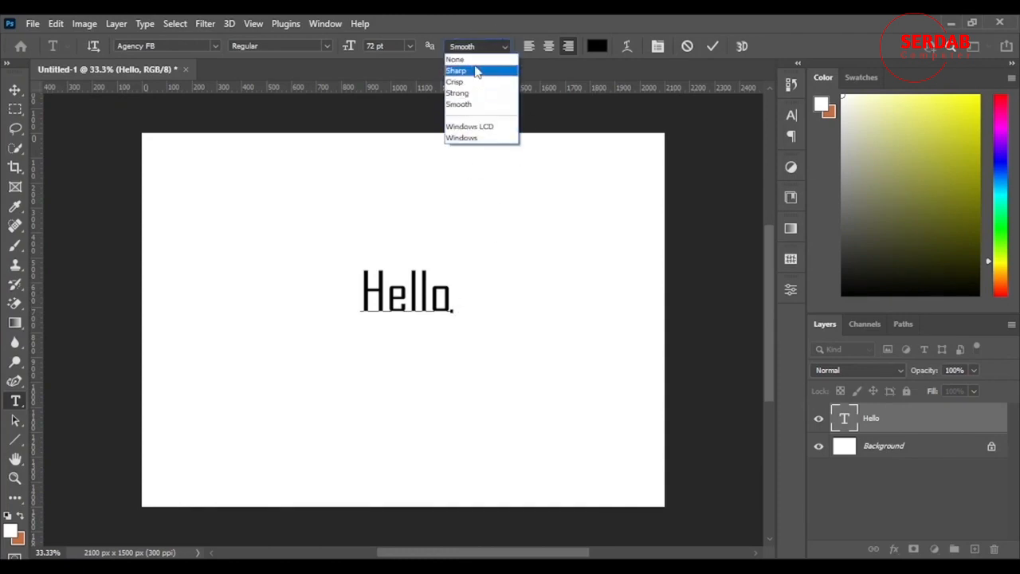
left_click(398, 290)
left_click(410, 299)
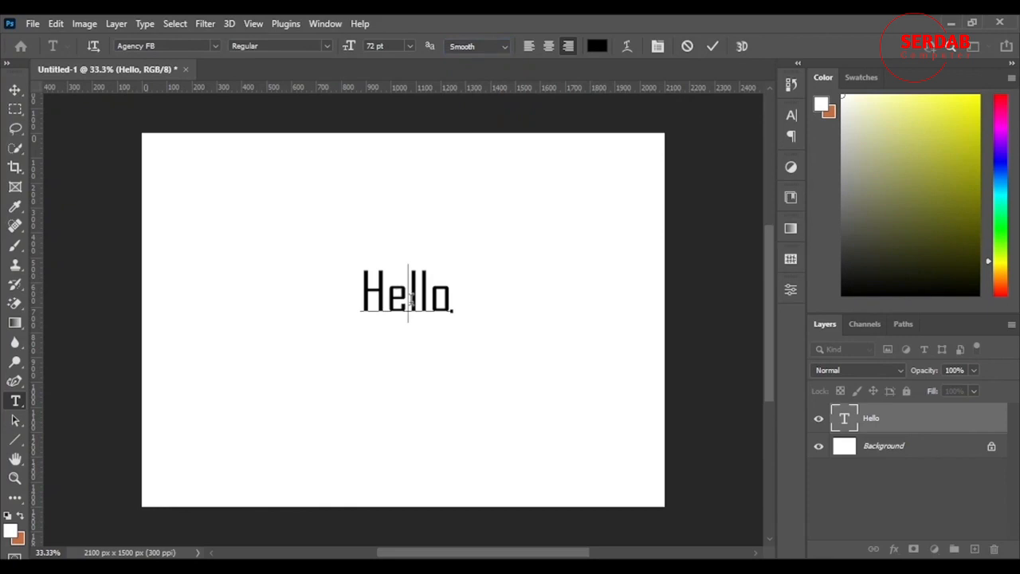
double_click(410, 299)
left_click(503, 46)
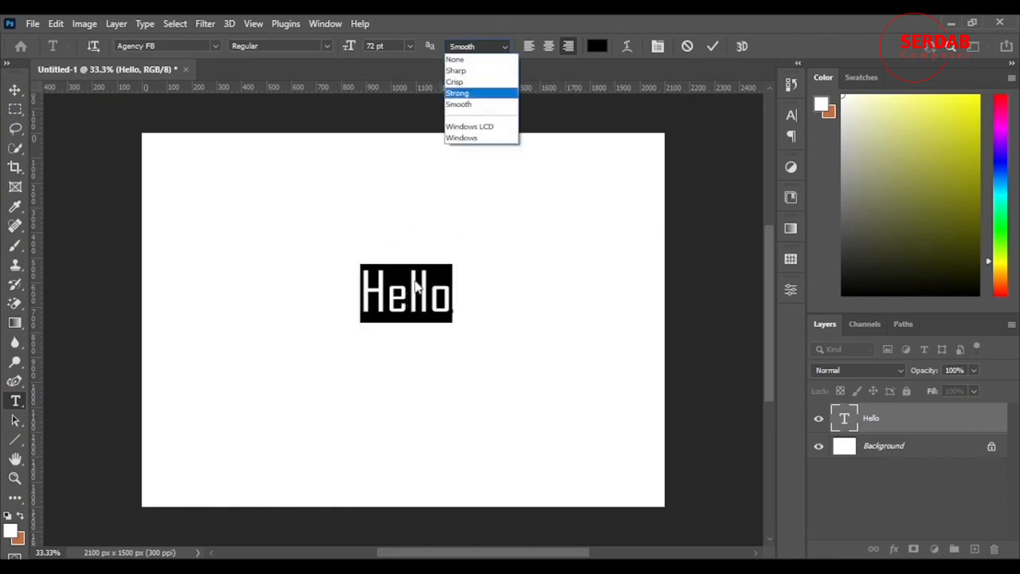
left_click(458, 60)
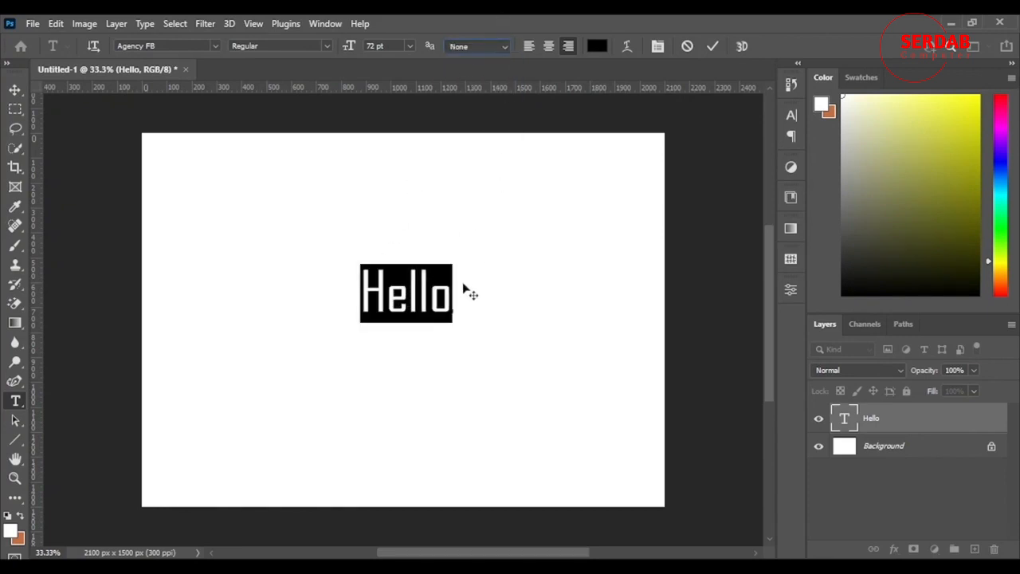
- Select the whole Hello word and set its anti-aliasing method to Smooth
left_click(419, 302)
scroll(438, 319, "up", 5)
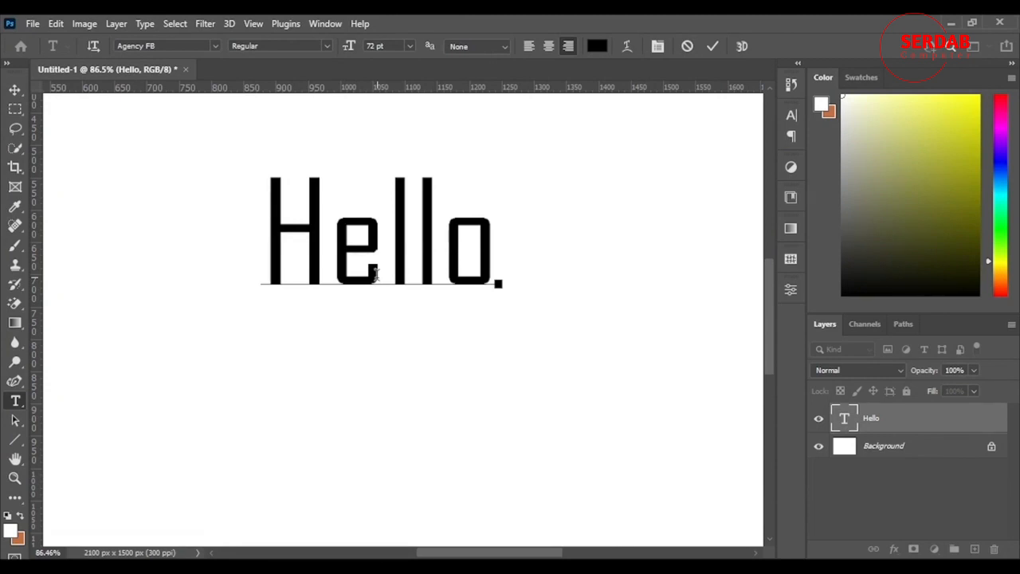
left_click_drag(495, 255, 259, 239)
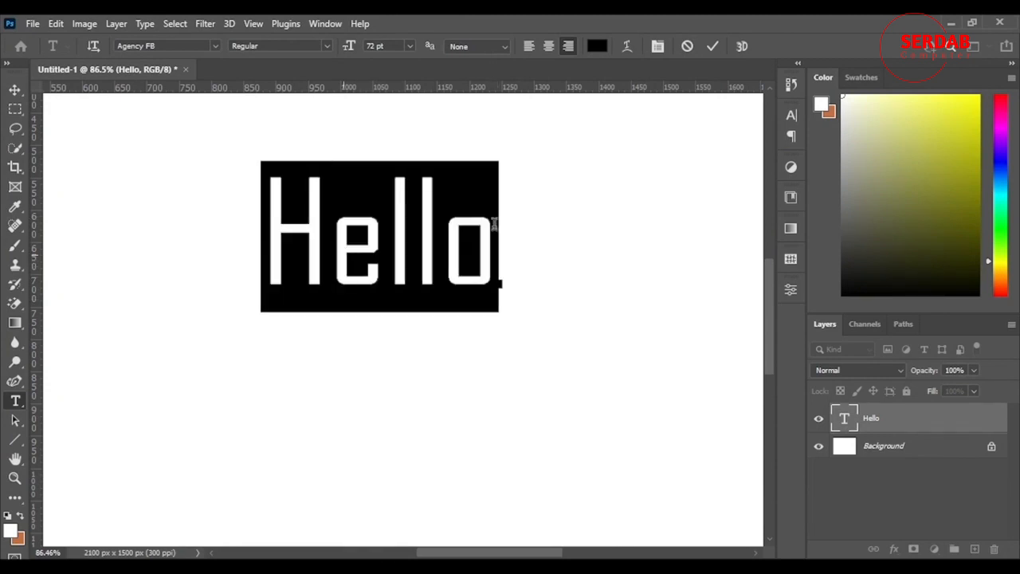
left_click(494, 46)
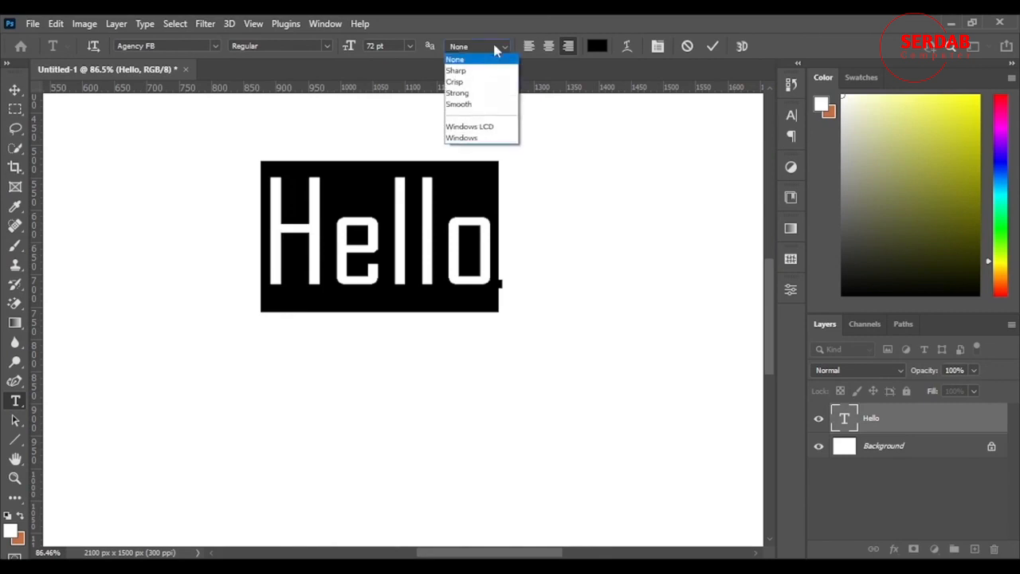
left_click(481, 104)
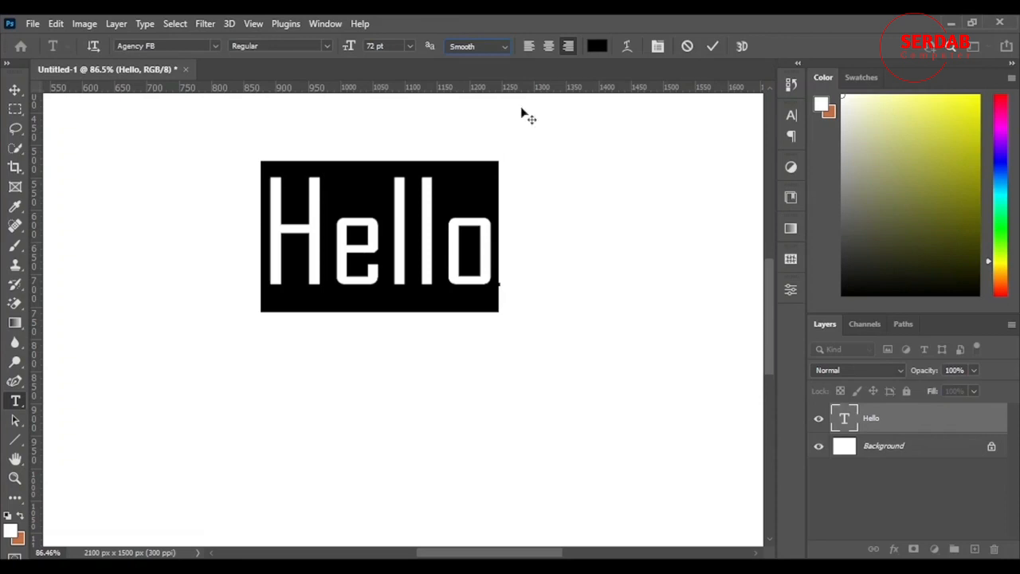
- Try the Crisp, Sharp and Strong anti-aliasing methods on the Hello text and return it to Smooth
left_click(473, 48)
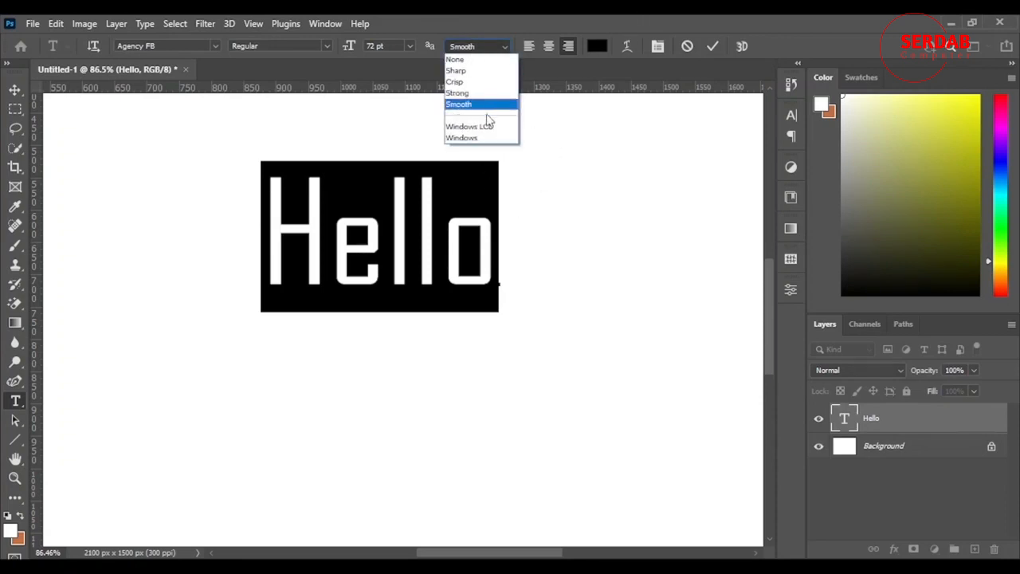
left_click(482, 82)
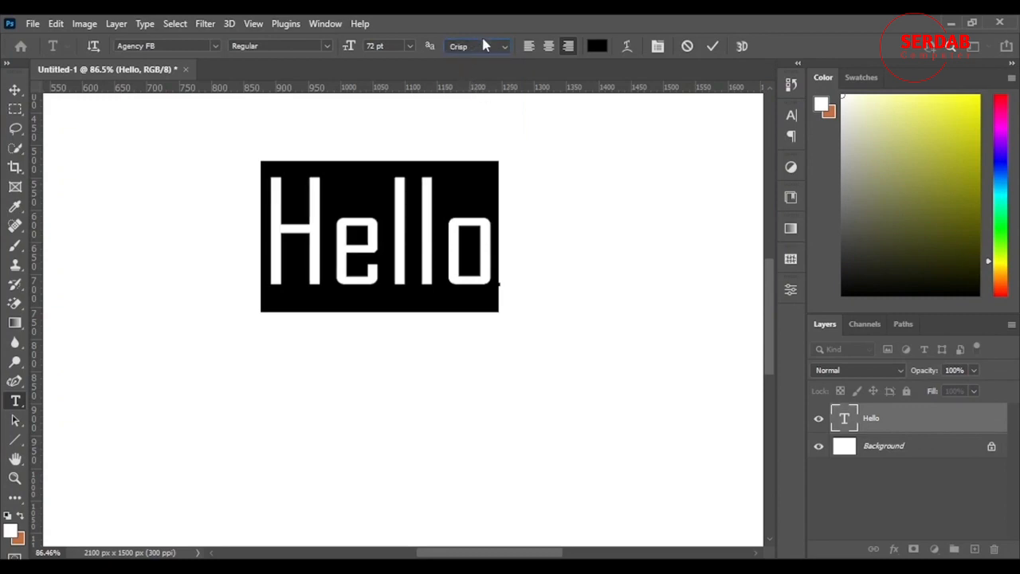
left_click(479, 47)
left_click(482, 68)
left_click(488, 49)
left_click(476, 96)
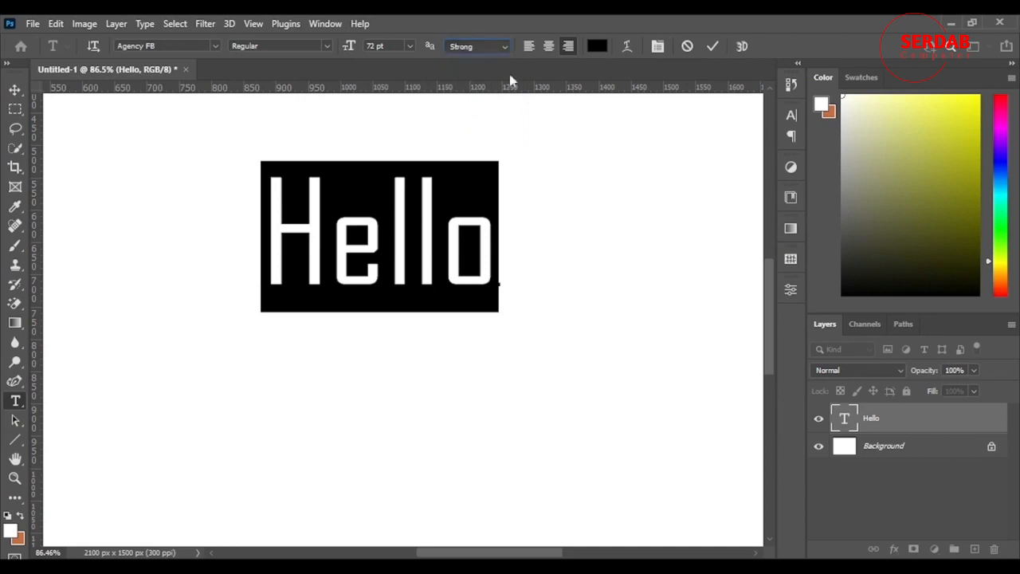
left_click(493, 51)
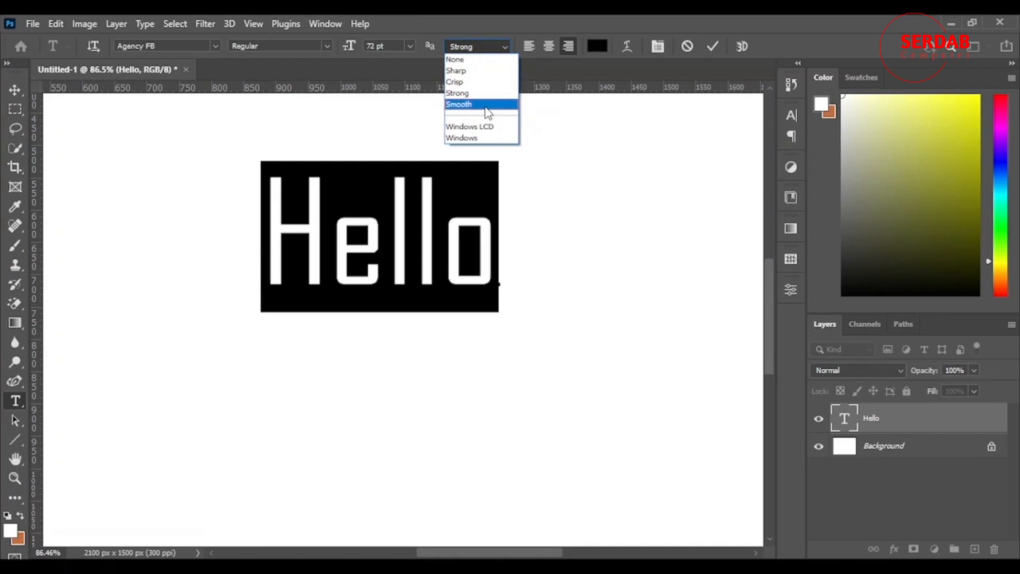
left_click(486, 105)
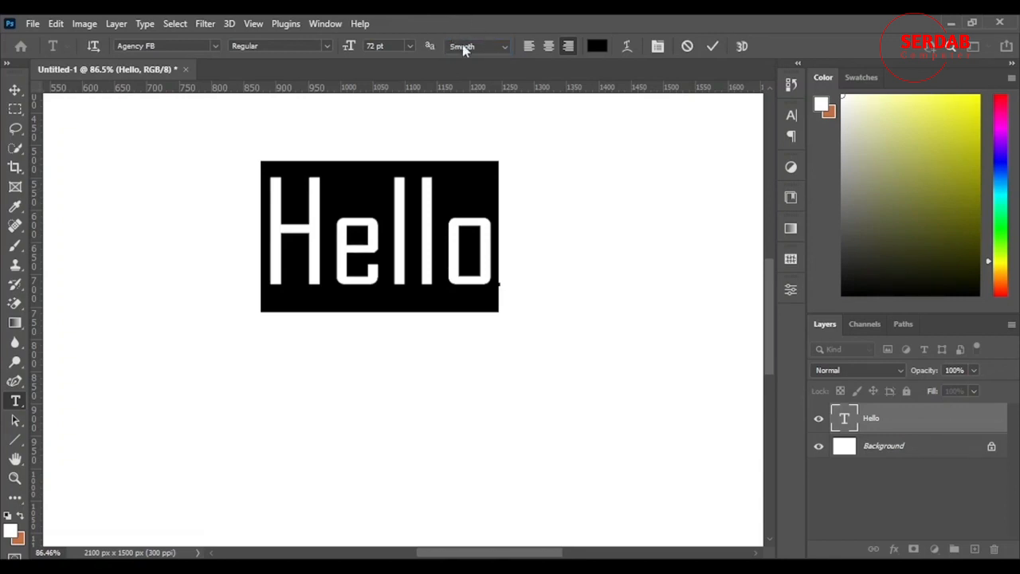
- Try left, centre and right alignment on the Hello text and set it to centre alignment
scroll(501, 205, "down", 5)
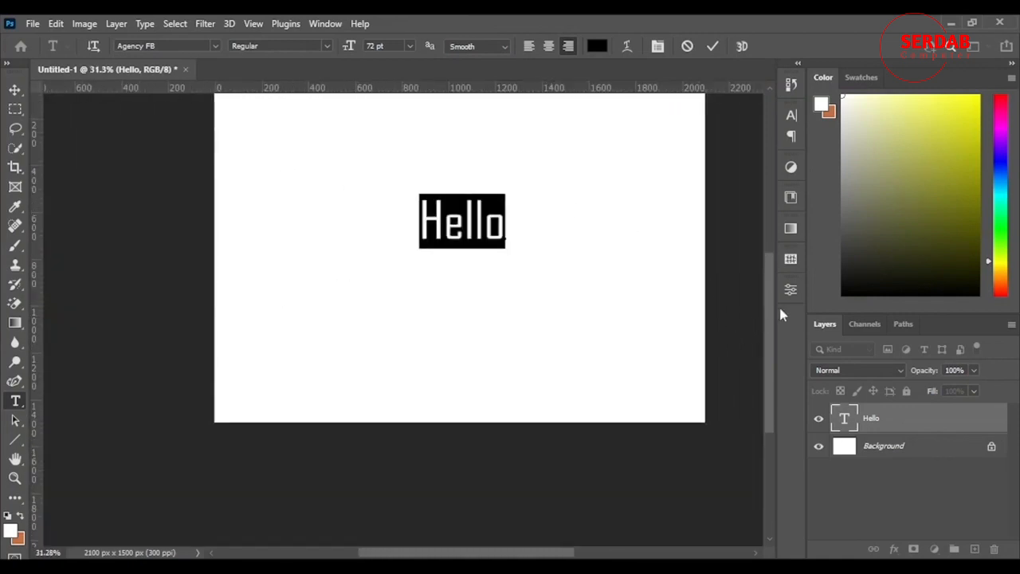
left_click_drag(780, 309, 789, 276)
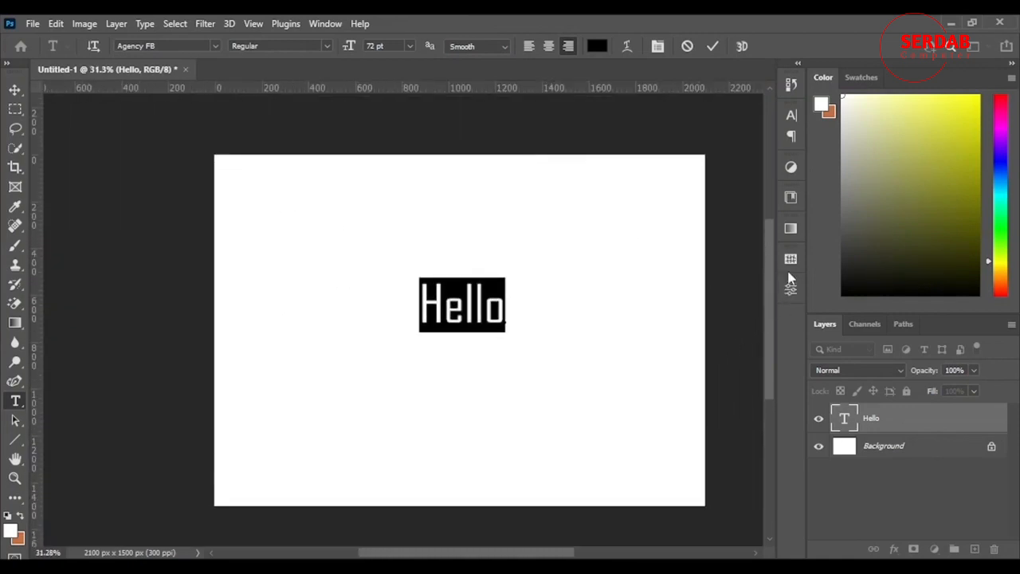
left_click(529, 46)
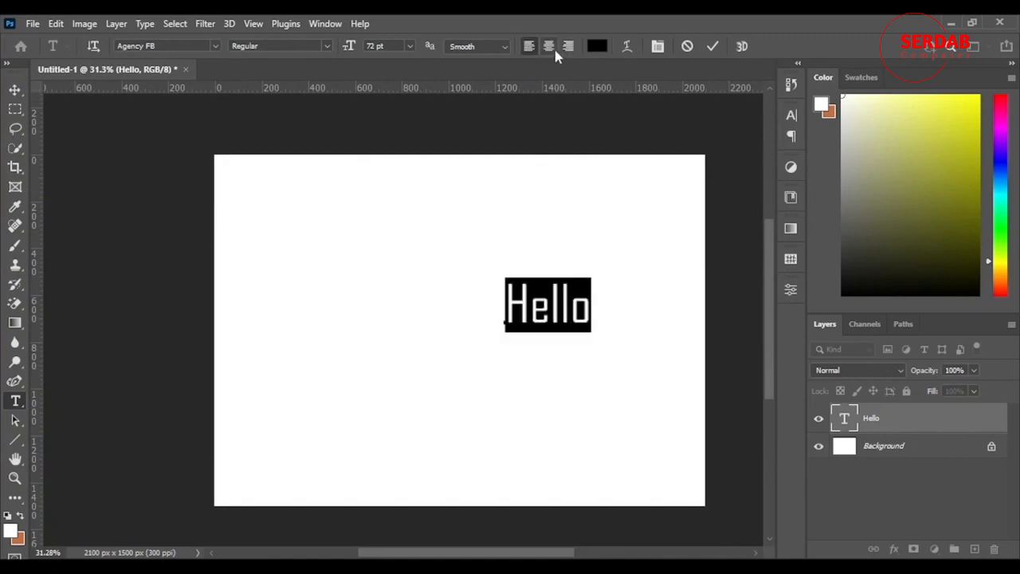
left_click(548, 45)
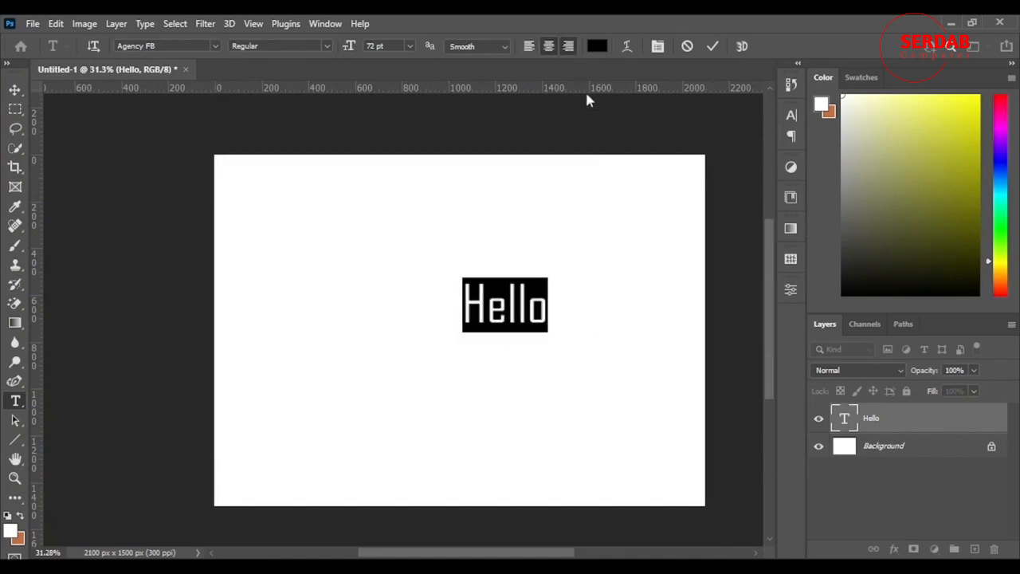
left_click(568, 45)
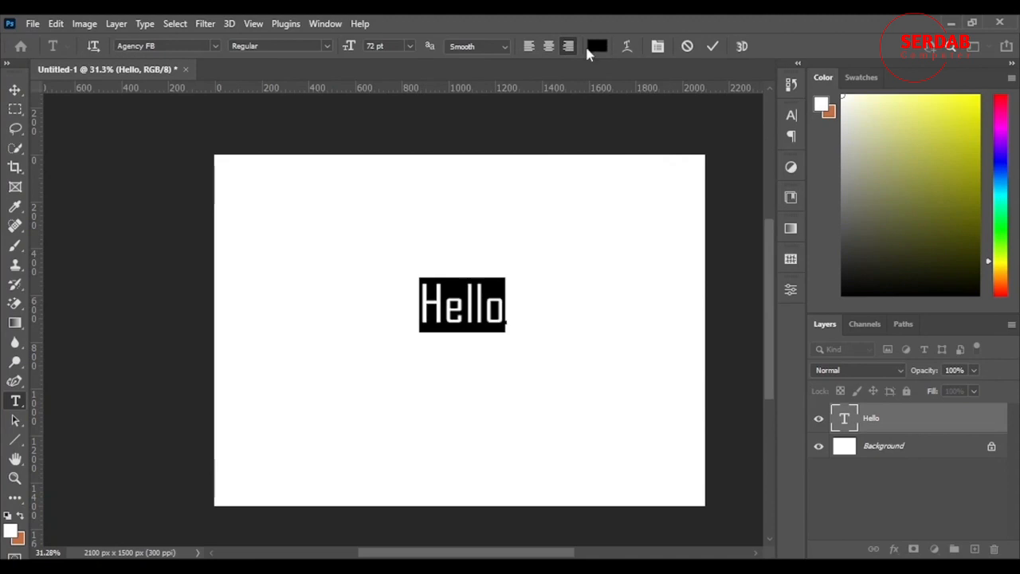
left_click(546, 47)
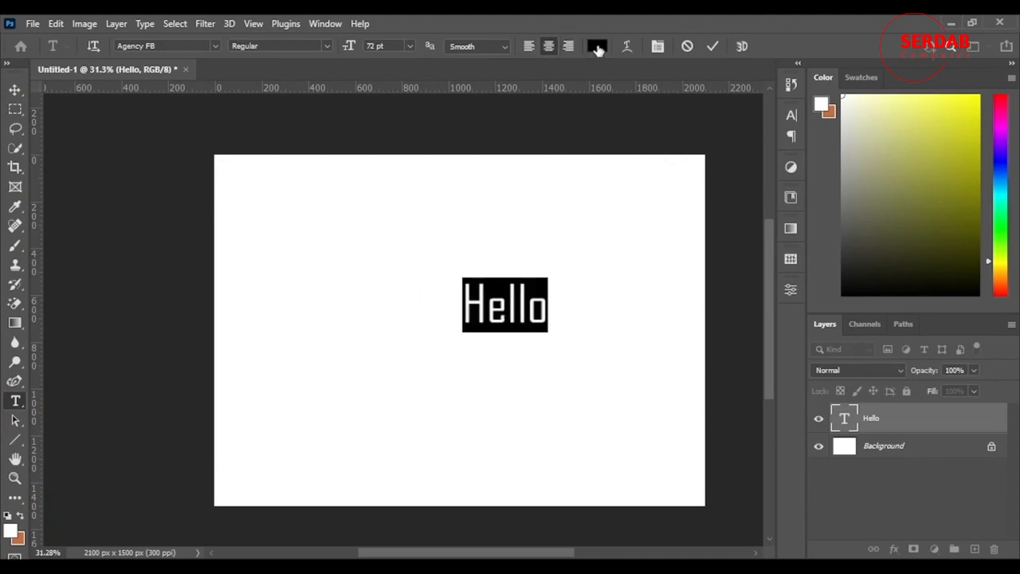
- Try several red shades as the Hello text's colour and apply the bright red dd1414
left_click(599, 45)
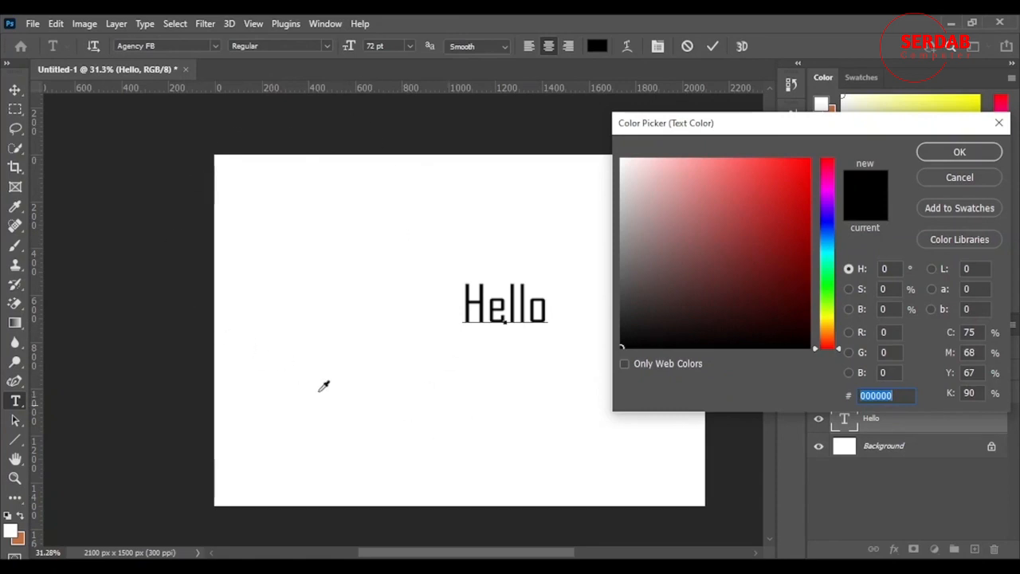
left_click(792, 191)
left_click_drag(726, 213, 741, 185)
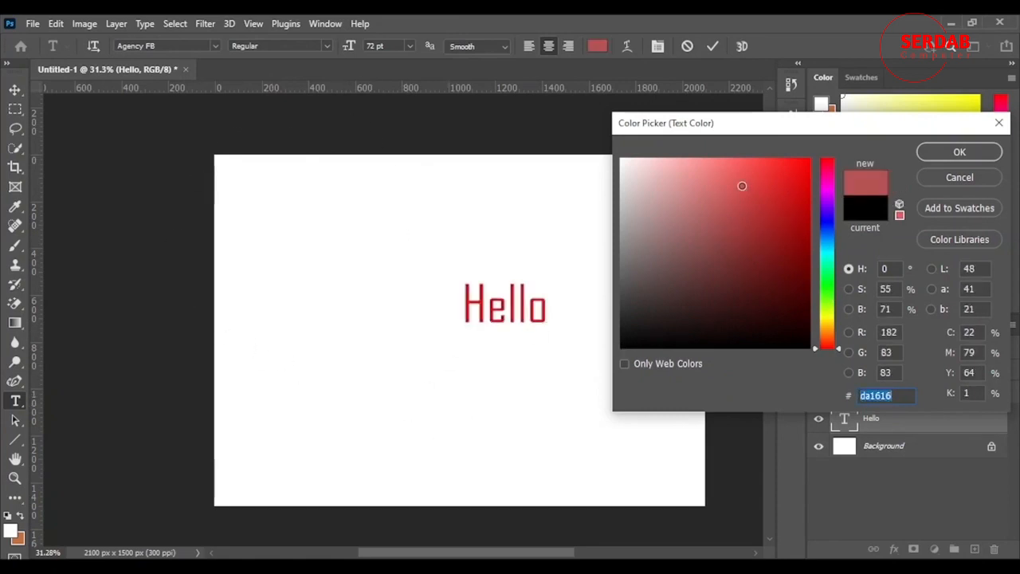
left_click_drag(775, 296, 810, 268)
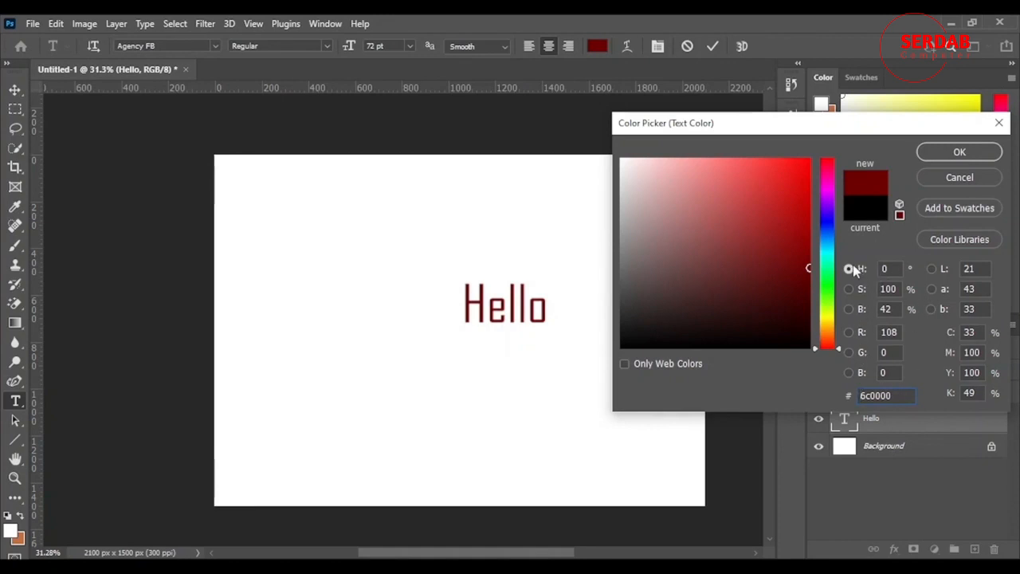
left_click_drag(803, 198, 793, 183)
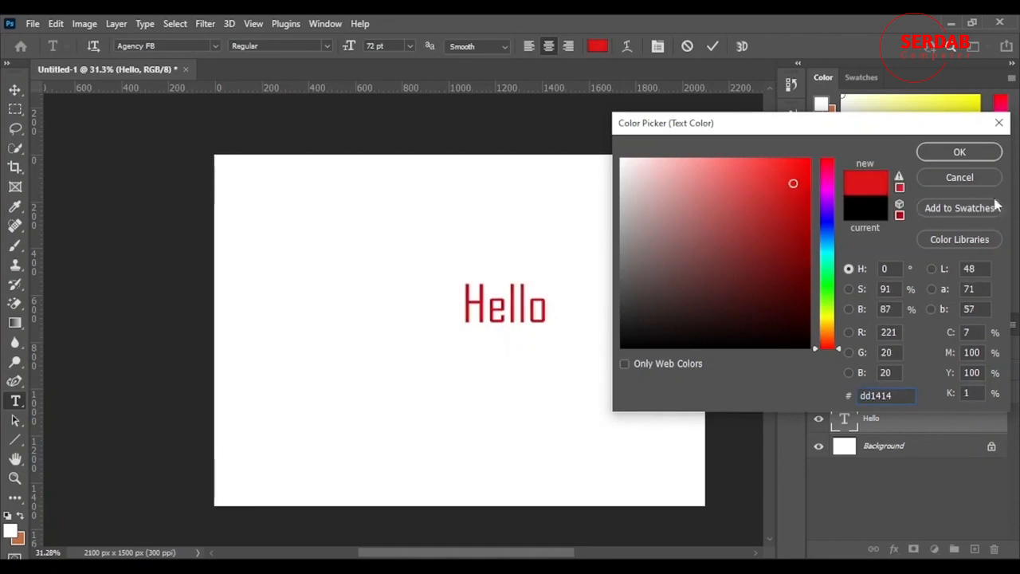
left_click(982, 156)
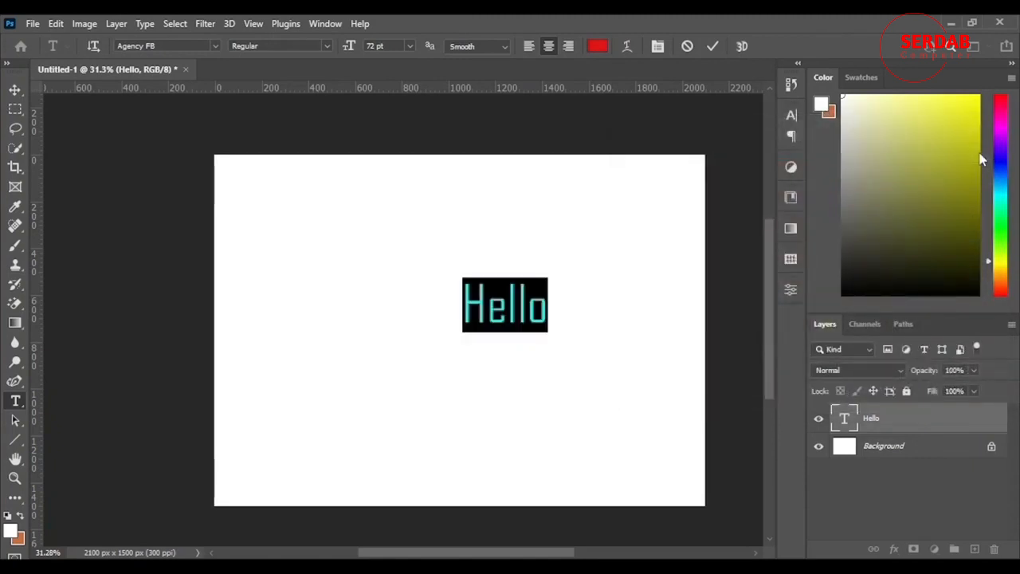
- Enlarge the Hello text to 117 pt and reposition it near the centre of the canvas
left_click_drag(537, 362, 478, 357)
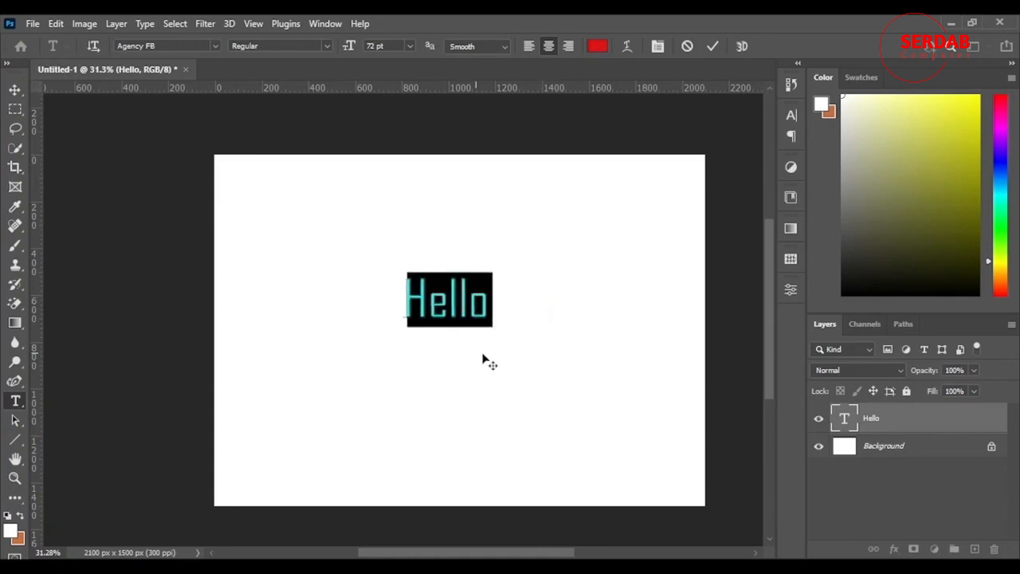
left_click_drag(349, 46, 386, 45)
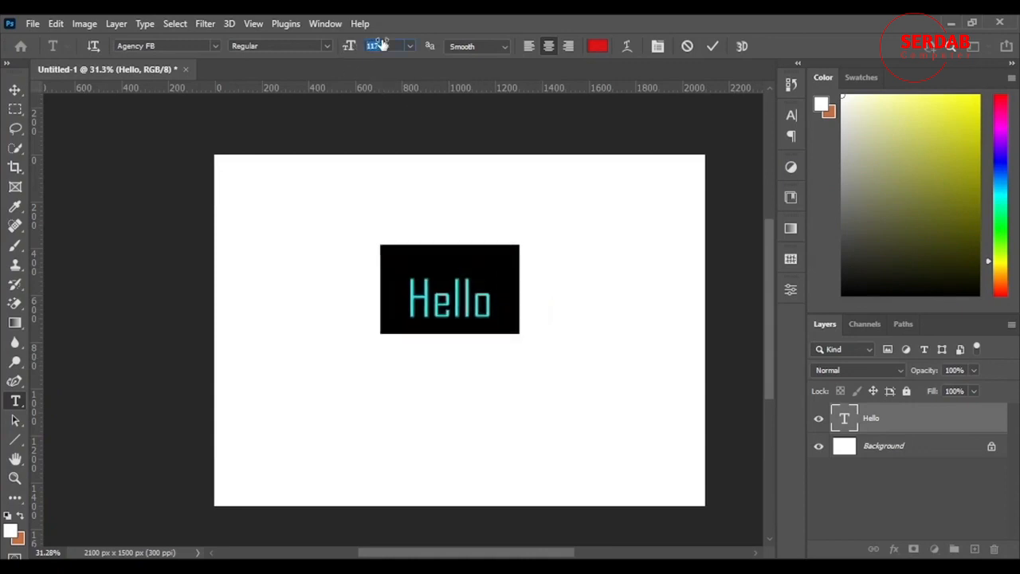
left_click_drag(491, 374, 505, 398)
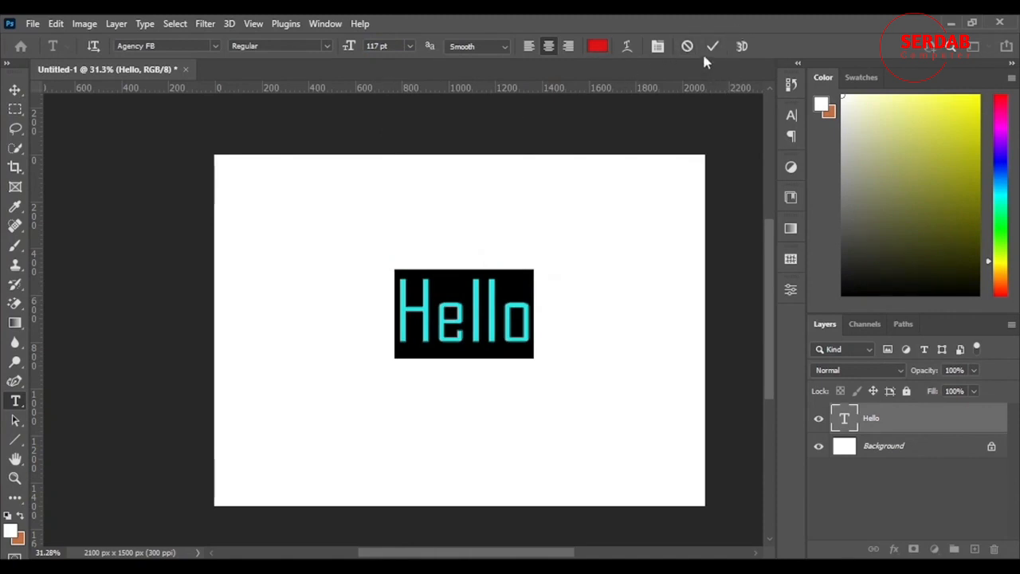
mouse_move(494, 422)
left_mouse_down()
mouse_move(481, 408)
mouse_move(494, 410)
left_mouse_up()
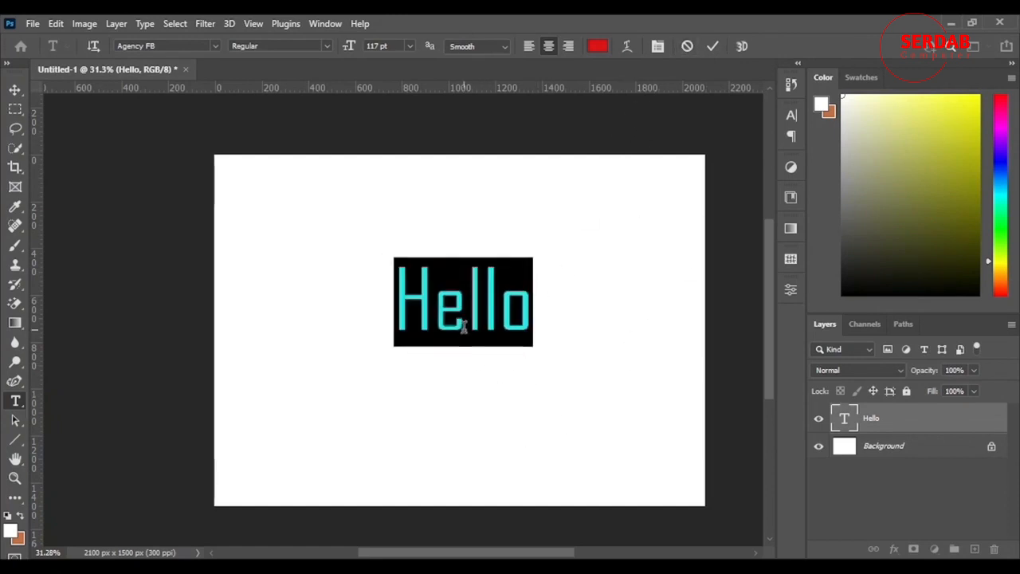
- Warp the Hello text with a vertical Arc style, bend 0%, horizontal distortion +2% and vertical distortion +3%
left_click(627, 47)
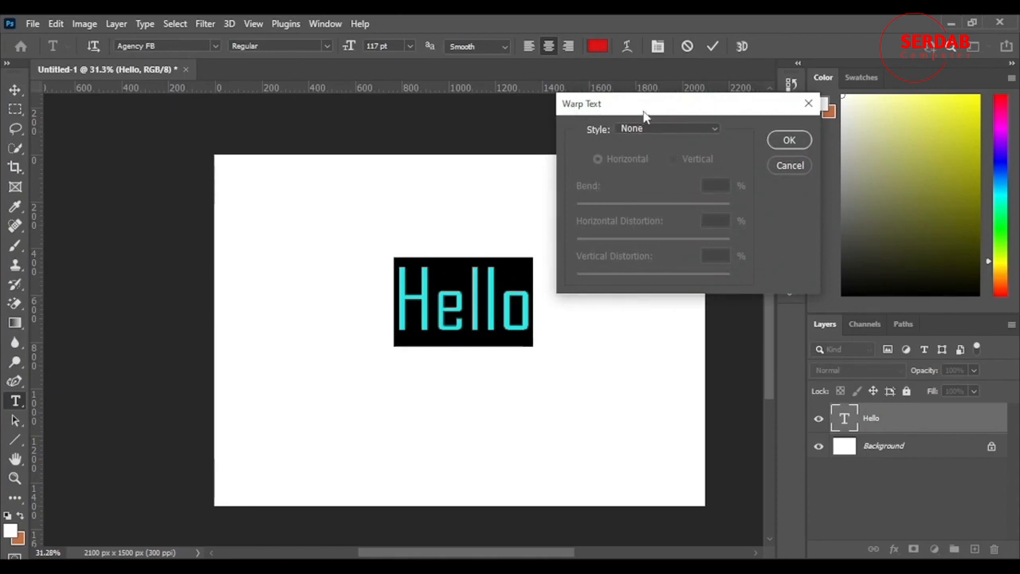
left_click_drag(645, 117, 726, 79)
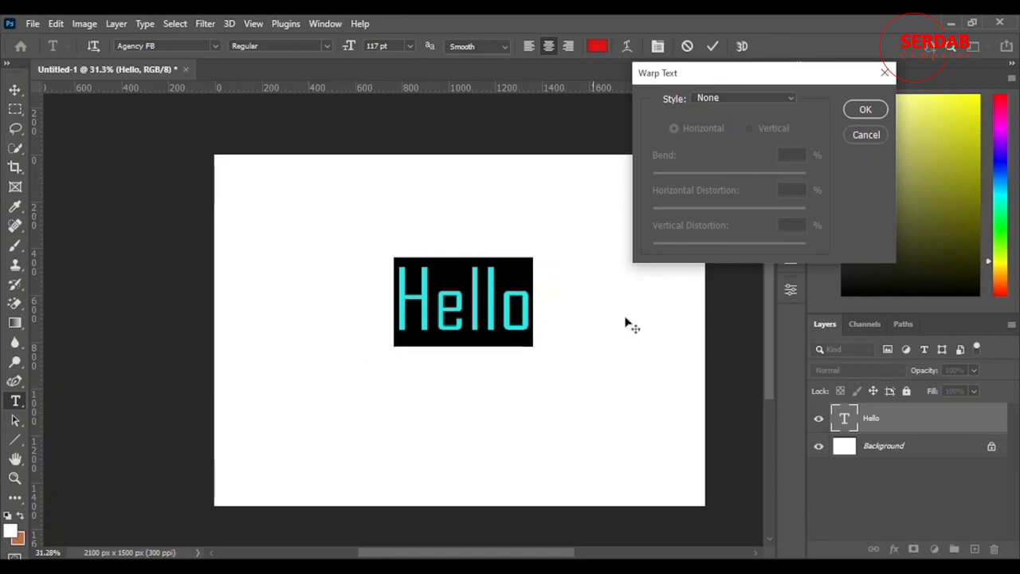
left_click(710, 97)
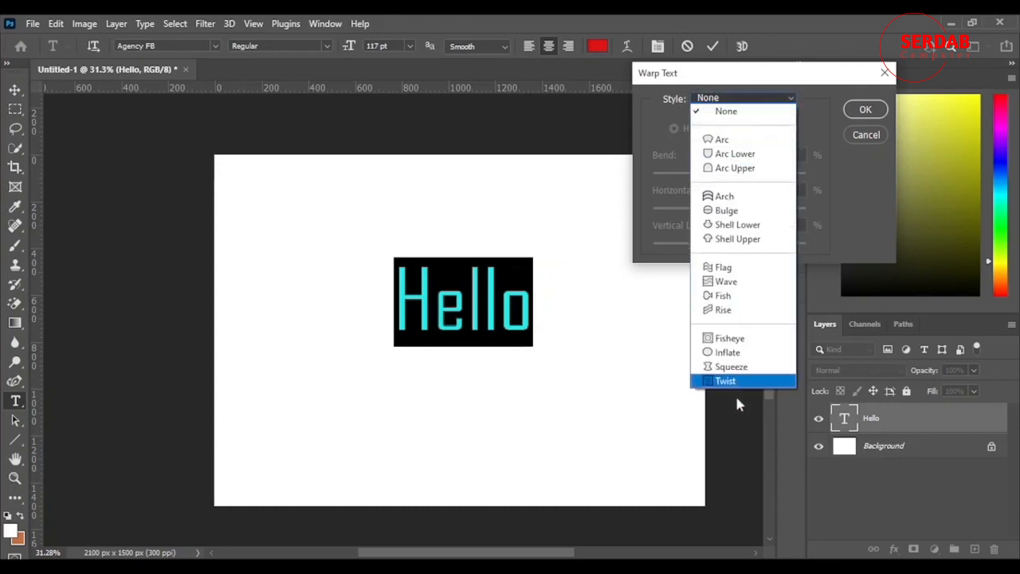
left_click(745, 140)
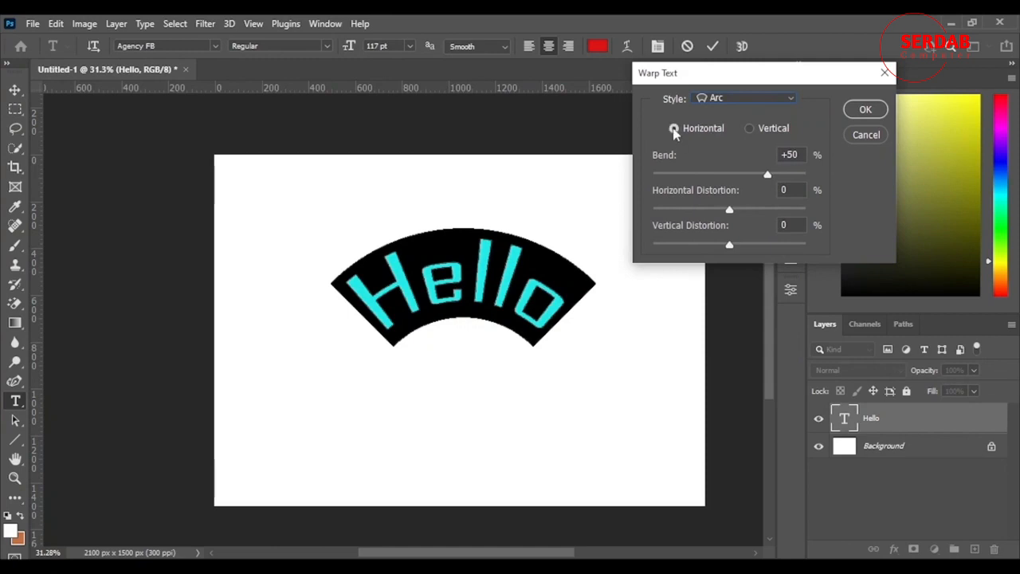
left_click(749, 129)
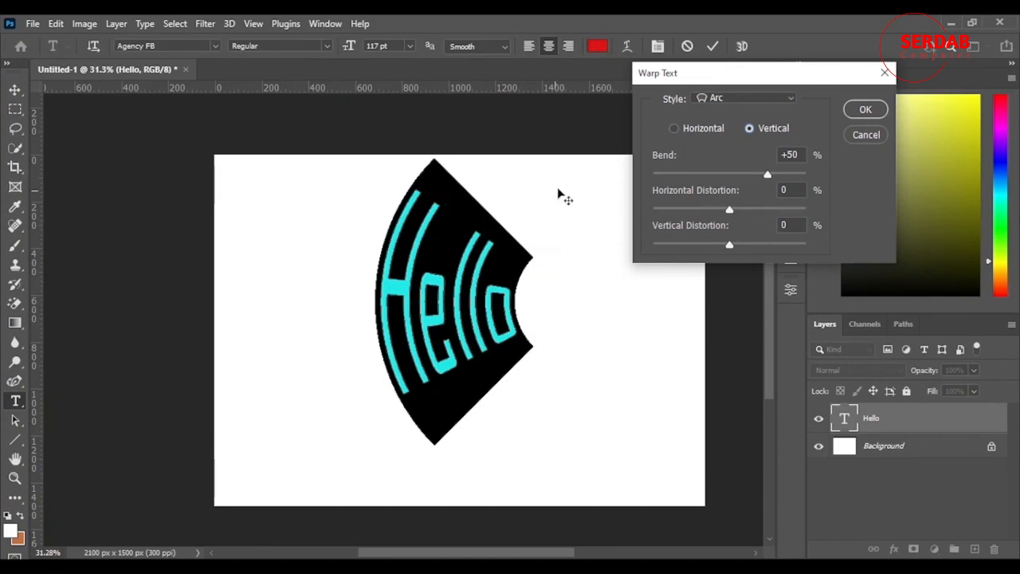
left_click_drag(767, 174, 734, 257)
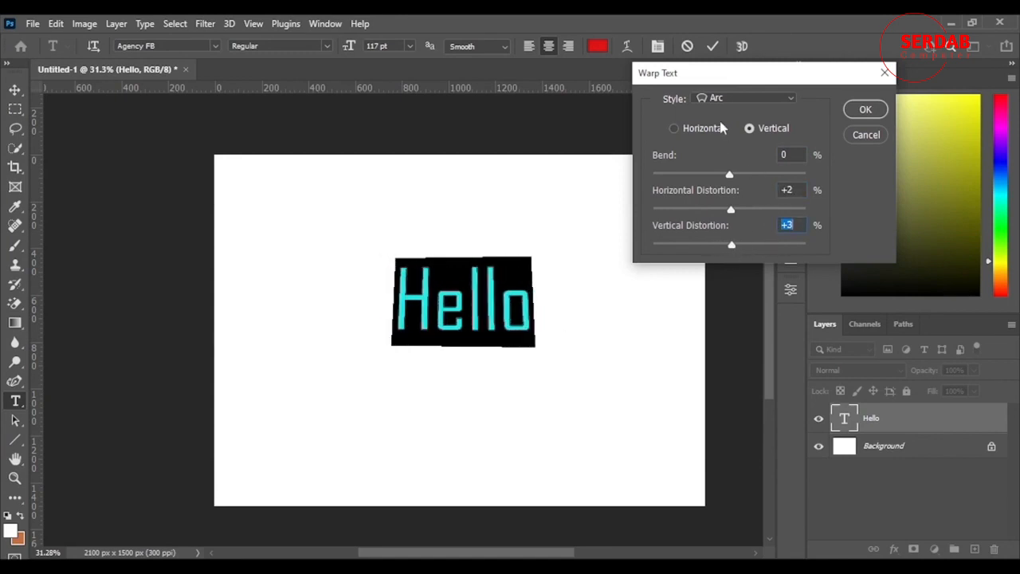
- Switch the text warp to the Arc Lower style with bend +79% and horizontal distortion +3%
left_click(749, 98)
left_click(754, 154)
left_click_drag(732, 174, 789, 173)
mouse_move(731, 209)
left_mouse_down()
mouse_move(752, 206)
mouse_move(731, 208)
left_mouse_up()
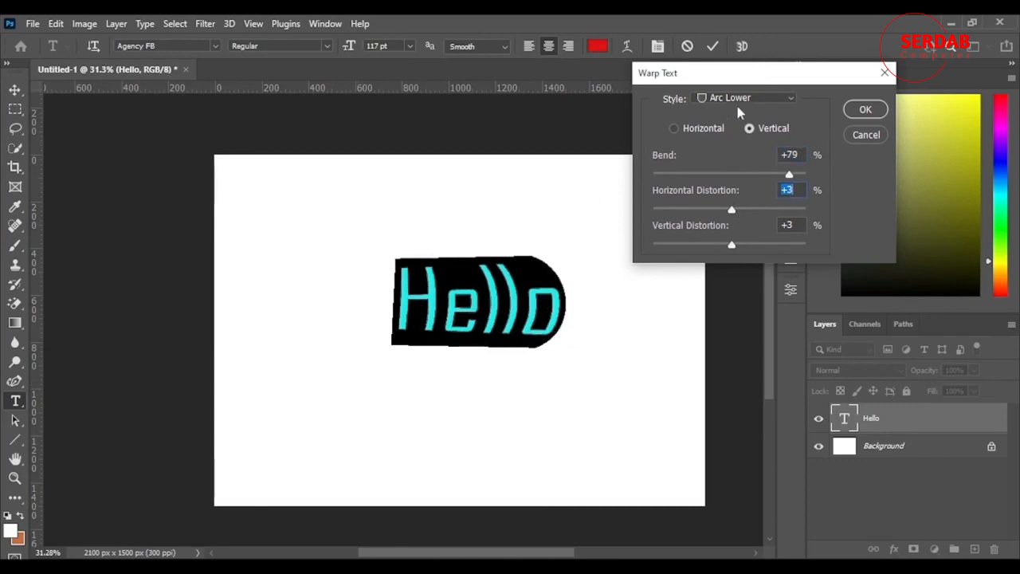
- Try the Arc Upper warp, and set the Arch style with bend +3%, horizontal distortion -11% and vertical distortion +8%
left_click(741, 99)
left_click(744, 166)
left_click(780, 94)
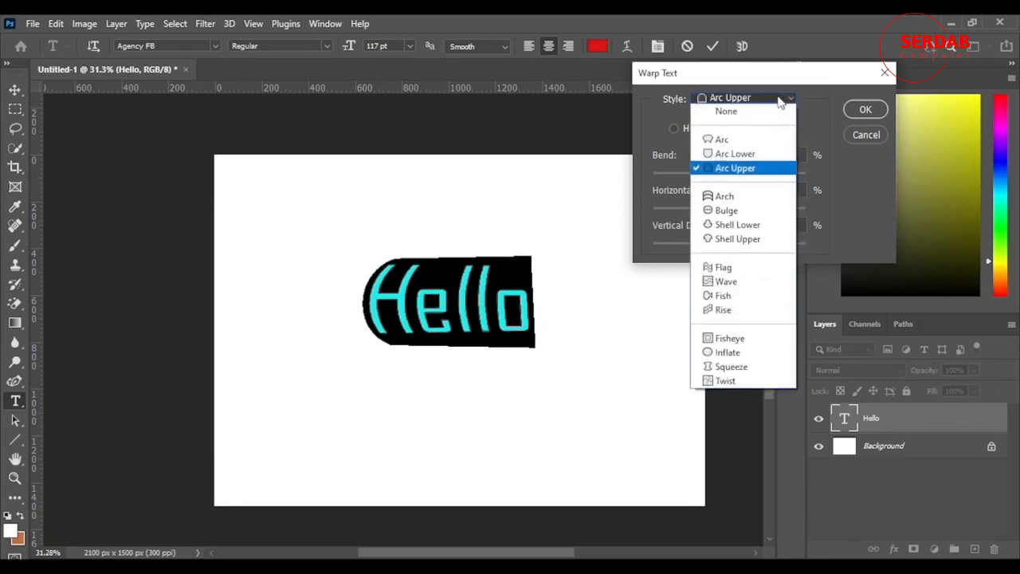
left_click(756, 201)
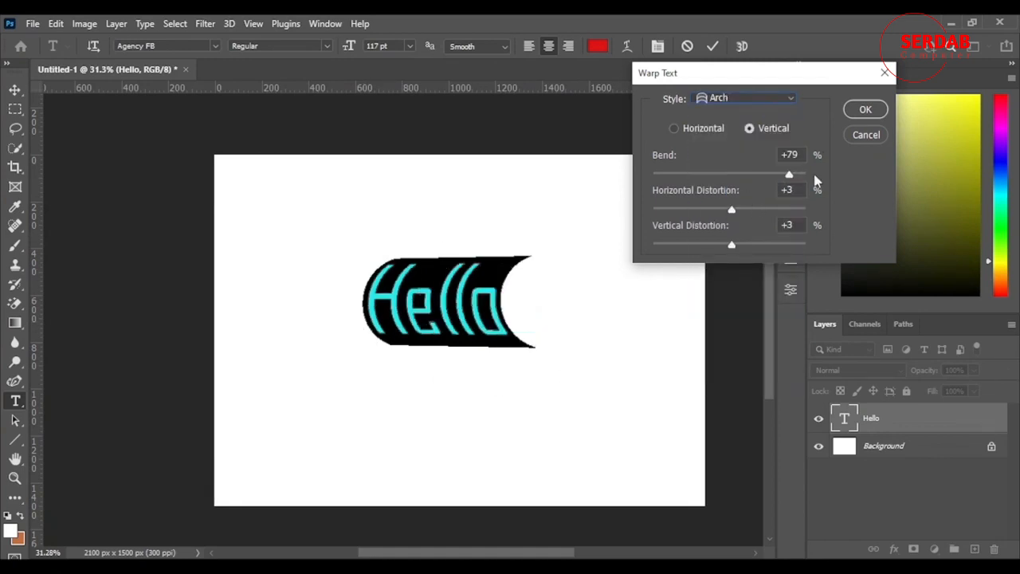
left_click_drag(789, 179, 732, 177)
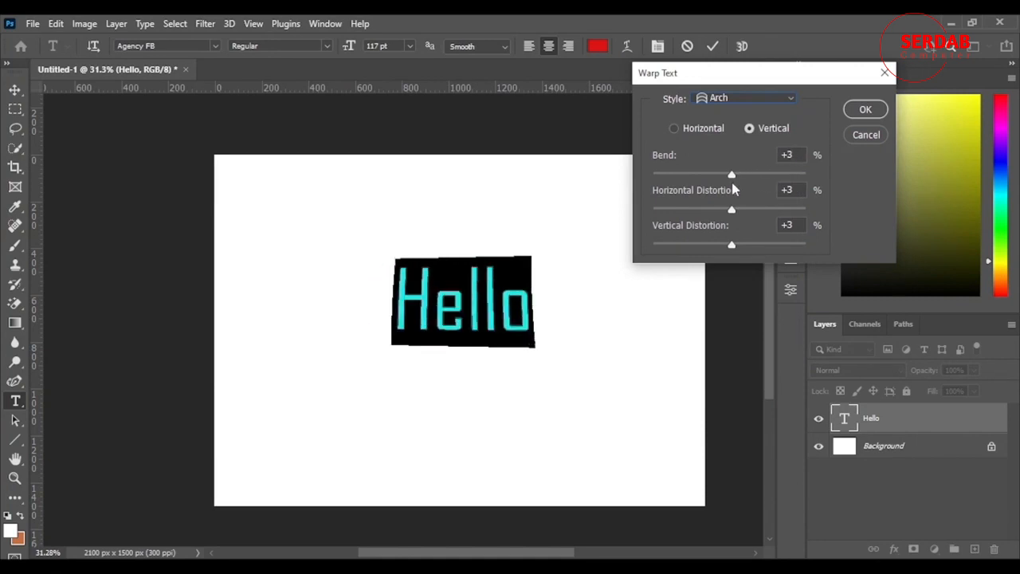
mouse_move(732, 249)
left_mouse_down()
mouse_move(767, 253)
mouse_move(726, 252)
mouse_move(736, 252)
left_mouse_up()
mouse_move(732, 209)
left_mouse_down()
mouse_move(762, 209)
mouse_move(720, 216)
left_mouse_up()
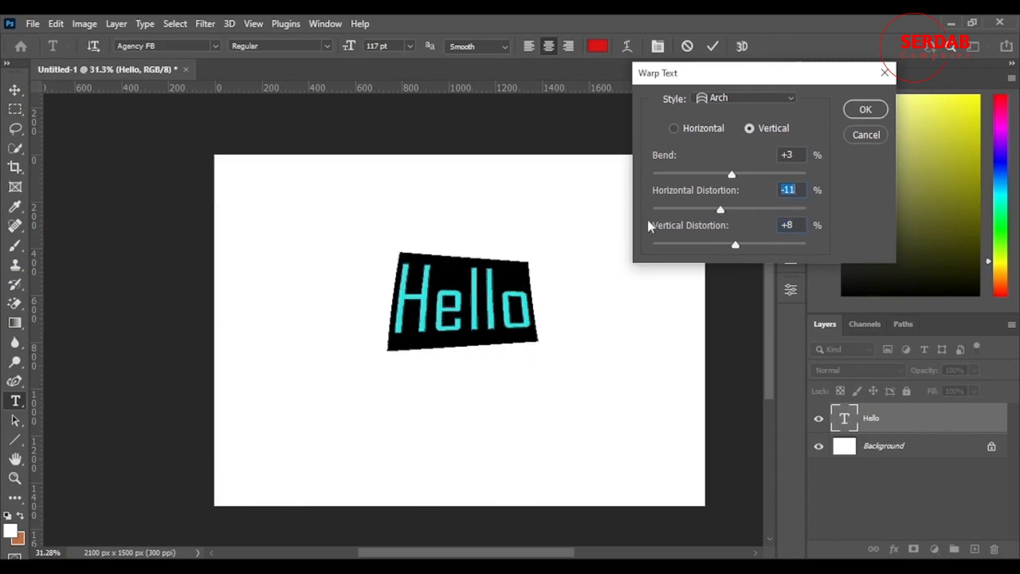
- Raise the warp's bend to +67%, switch to the Bulge style, and set horizontal and vertical distortion to 0%
left_click_drag(732, 182, 785, 193)
left_click(759, 96)
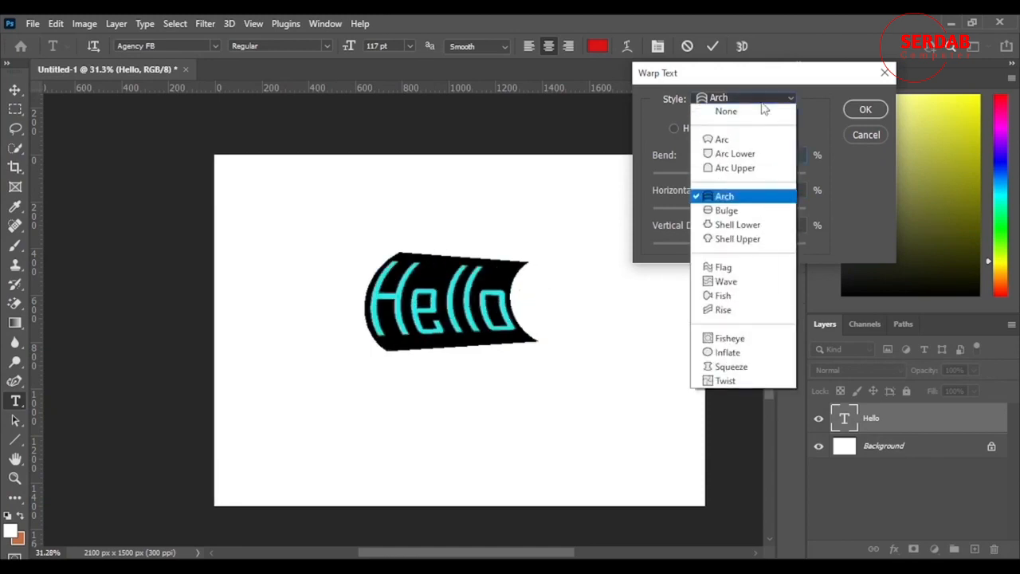
left_click(756, 210)
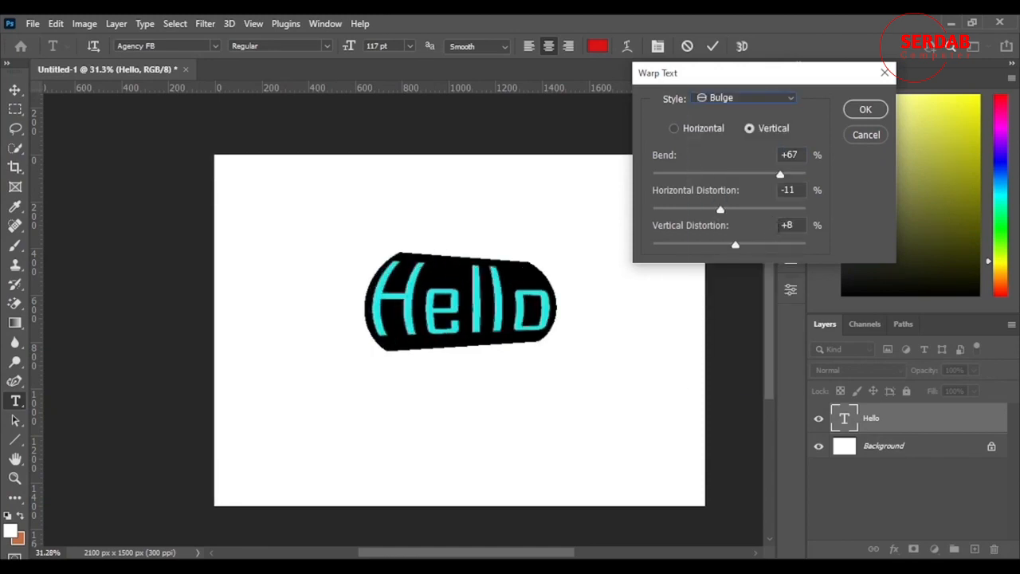
left_click_drag(720, 210, 735, 210)
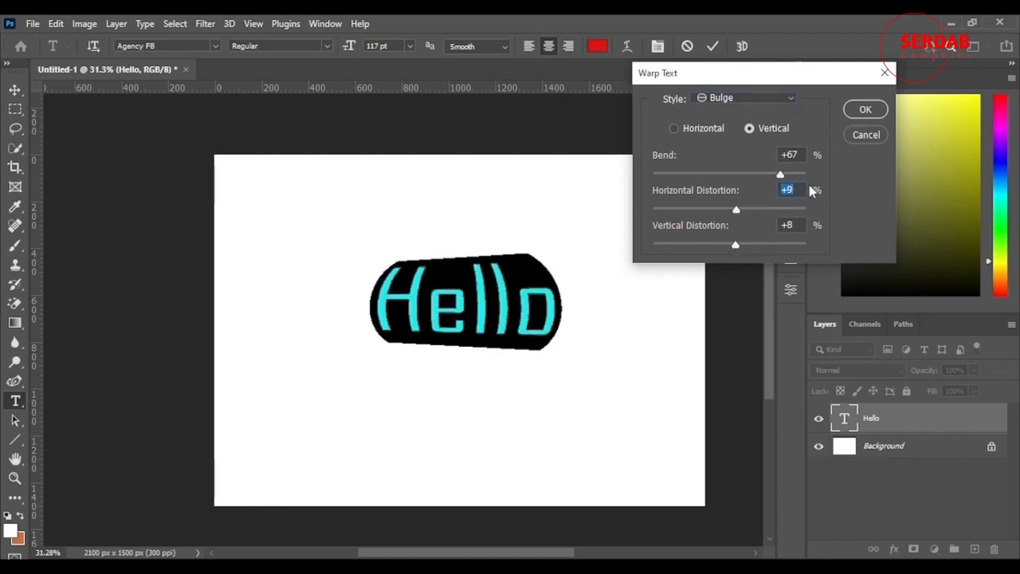
type("0")
key("Tab")
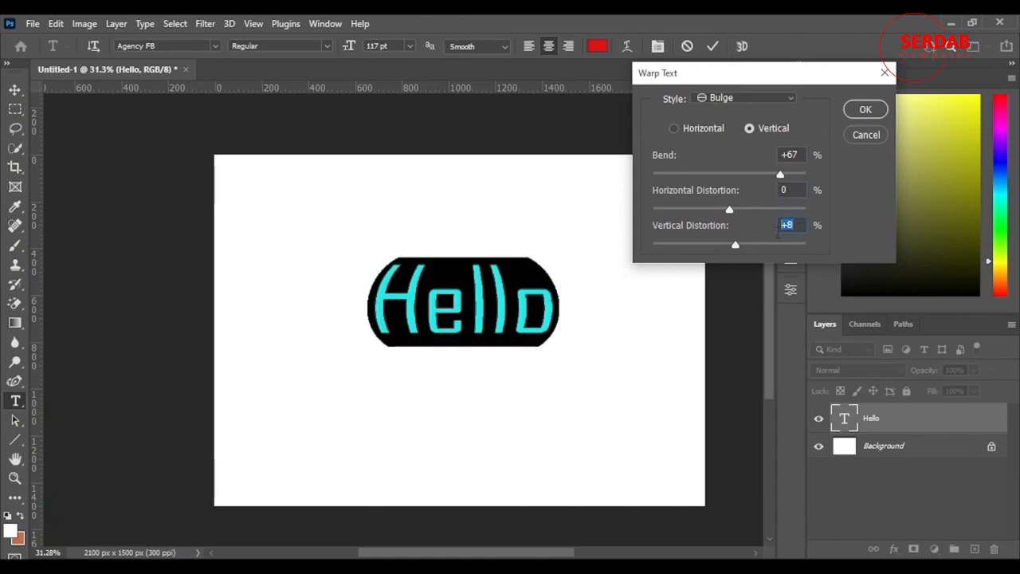
type("0")
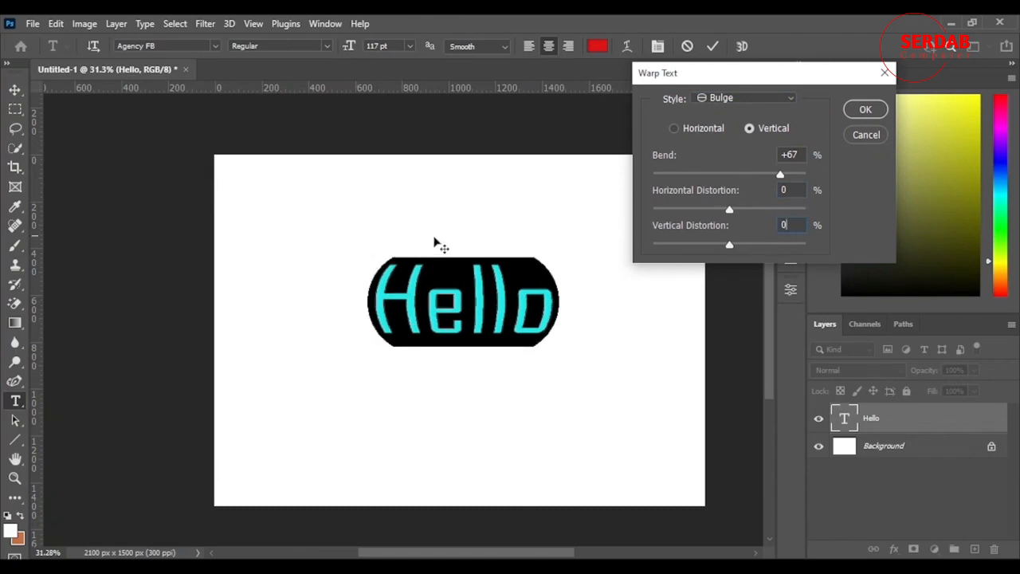
- Try the Bulge warp in horizontal orientation, and return it to vertical
left_click(734, 98)
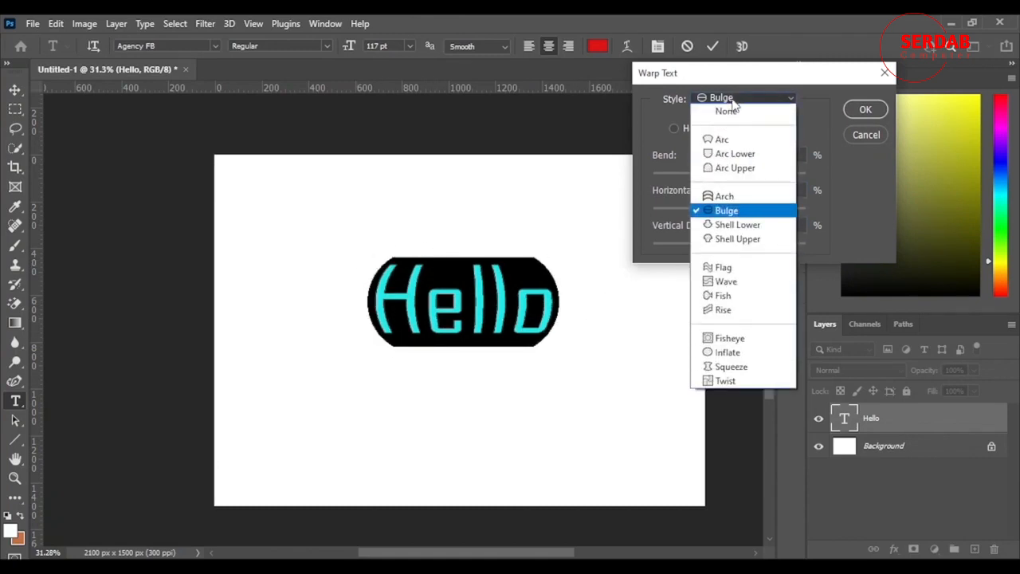
left_click(815, 117)
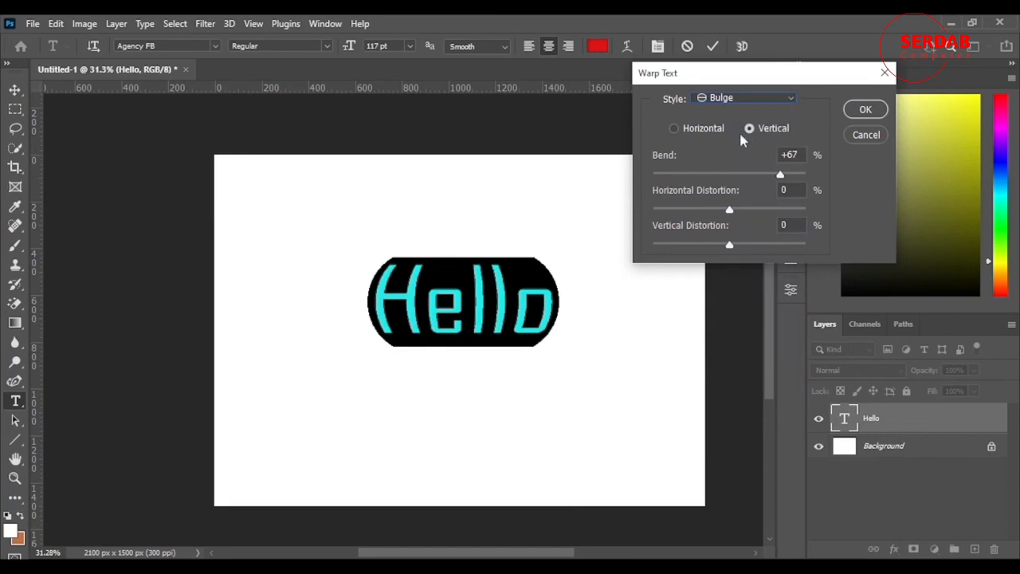
left_click(674, 129)
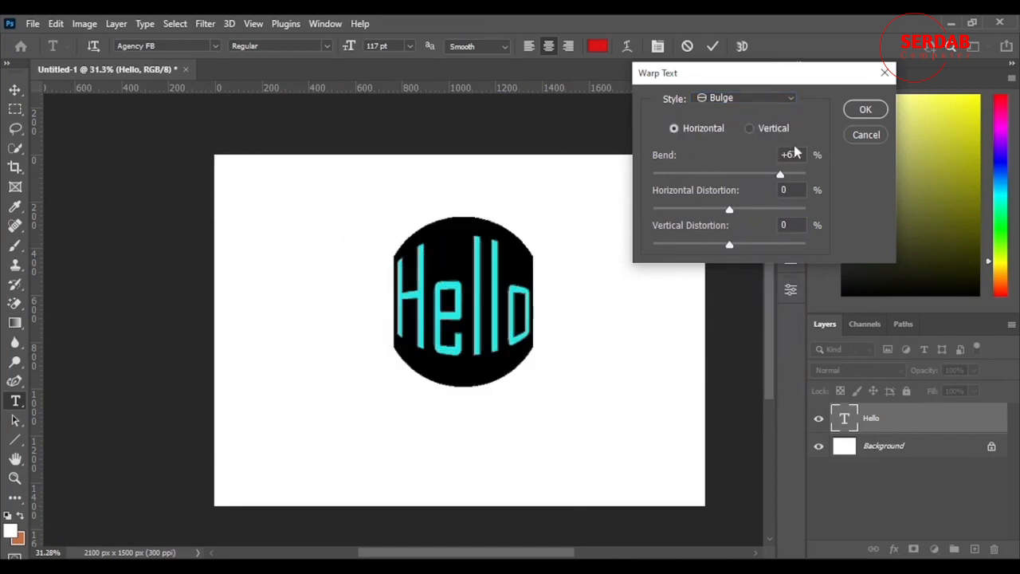
left_click(750, 128)
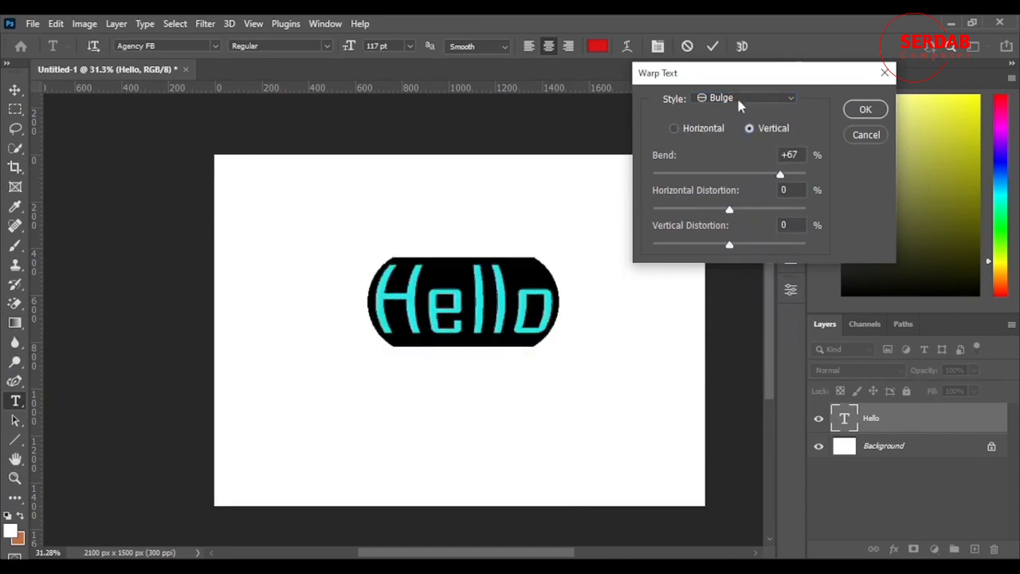
- Try the Shell Lower warp in vertical and horizontal orientation, and switch to a vertical Shell Upper warp
left_click(737, 98)
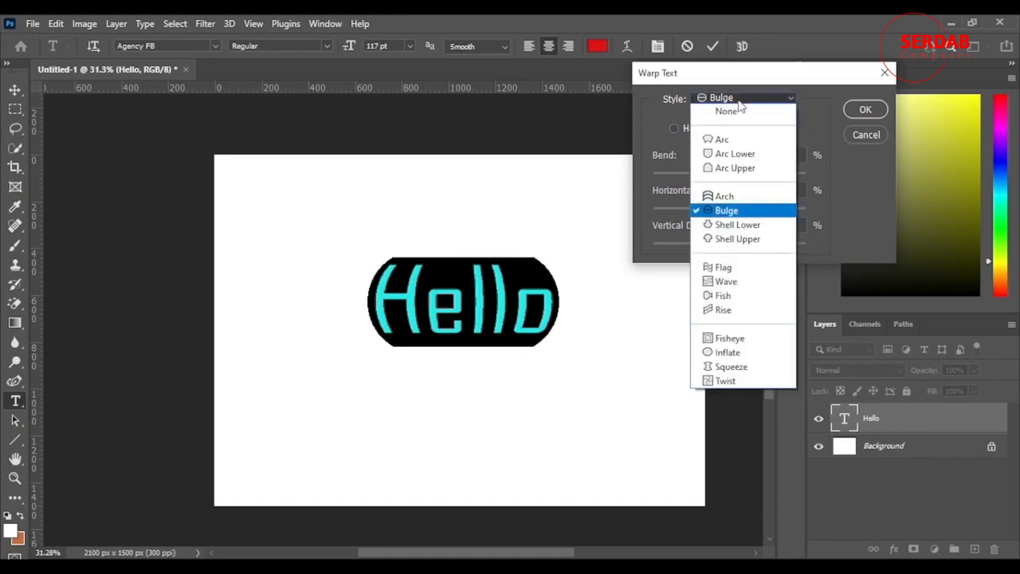
left_click(734, 225)
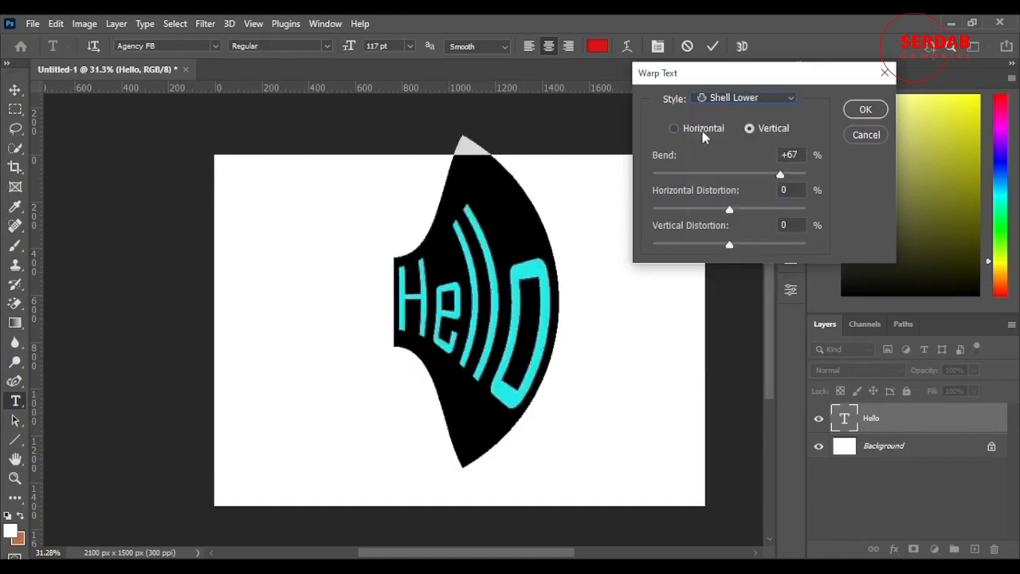
left_click(673, 129)
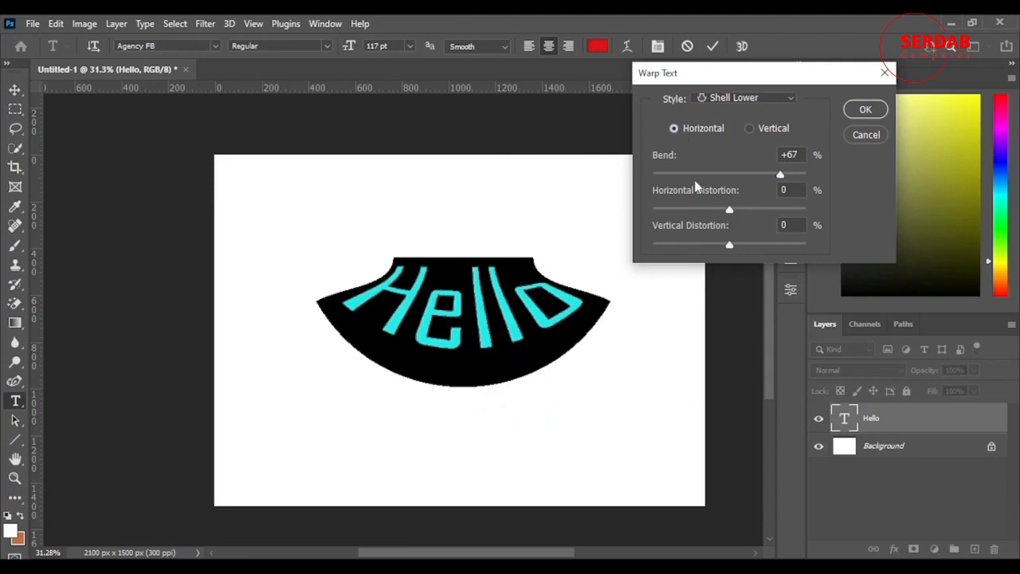
left_click(750, 129)
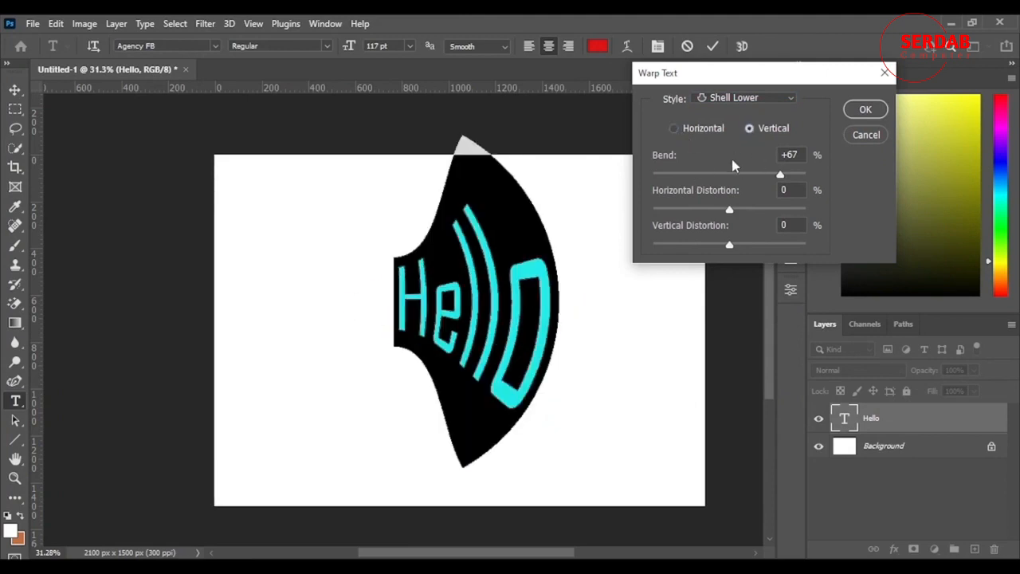
left_click(764, 97)
left_click(737, 239)
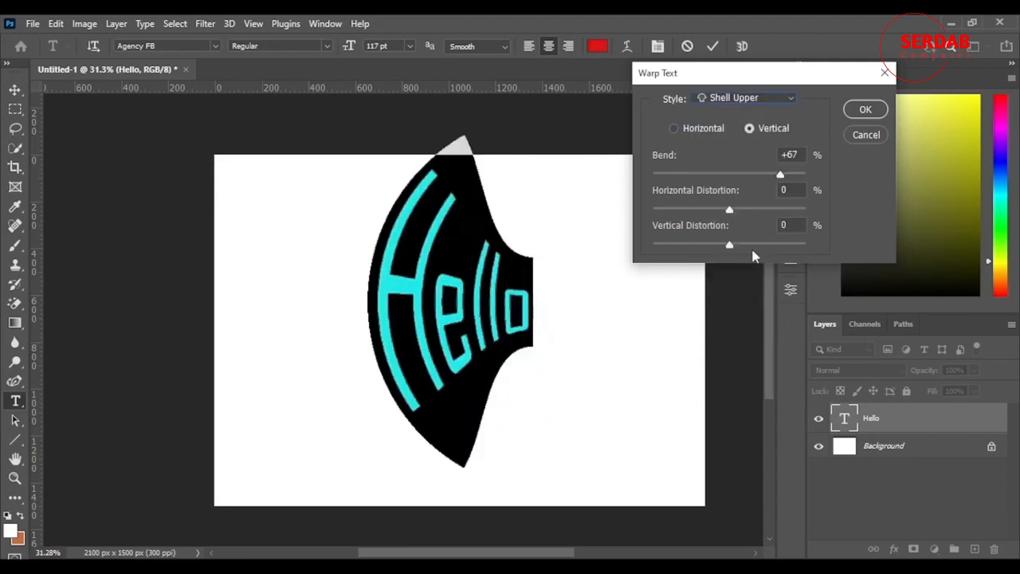
- Try a vertical Flag warp with bend -18%, and a vertical Wave warp with bend -25%
left_click(761, 95)
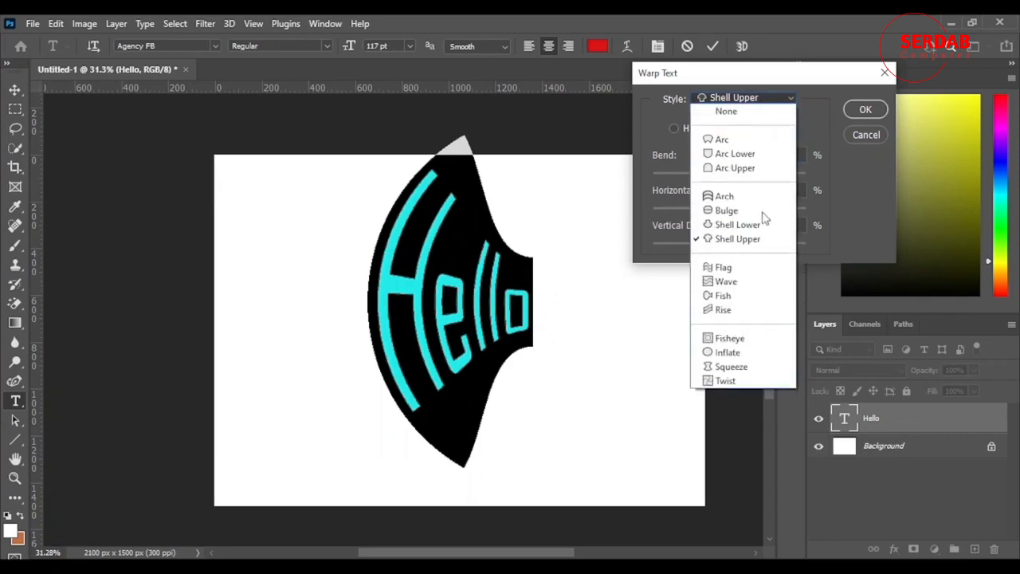
left_click(762, 266)
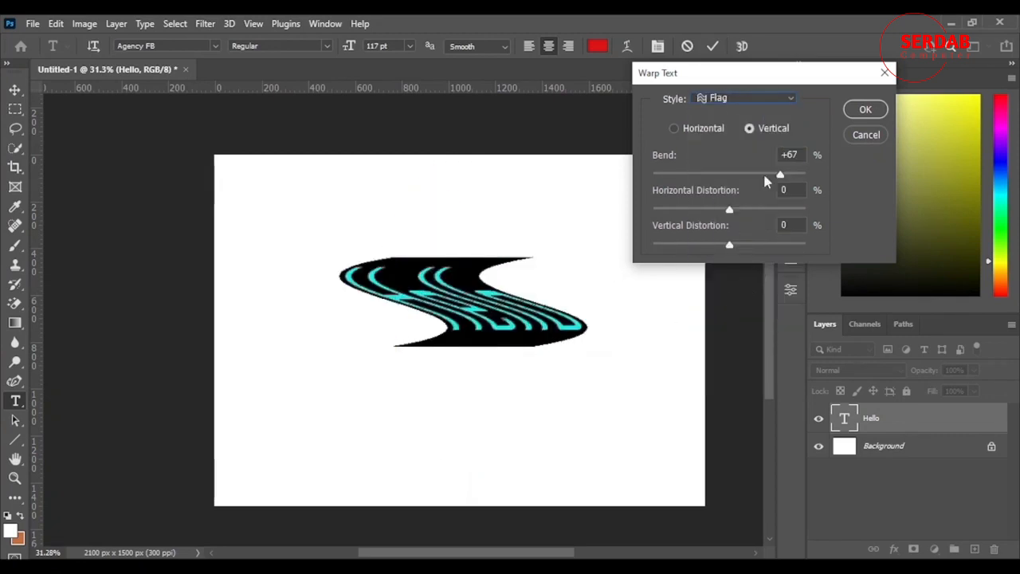
left_click_drag(780, 174, 715, 176)
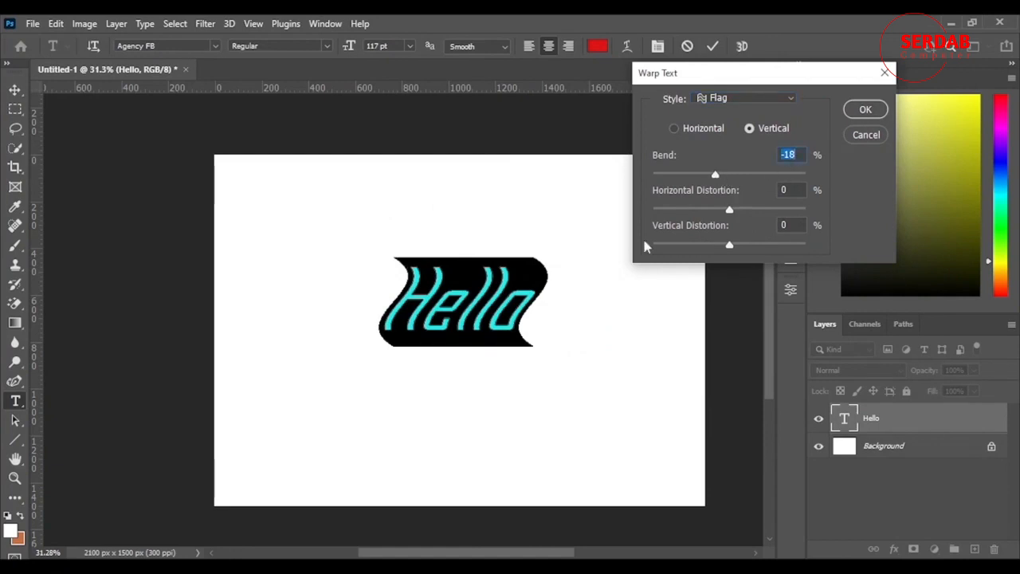
left_click(736, 99)
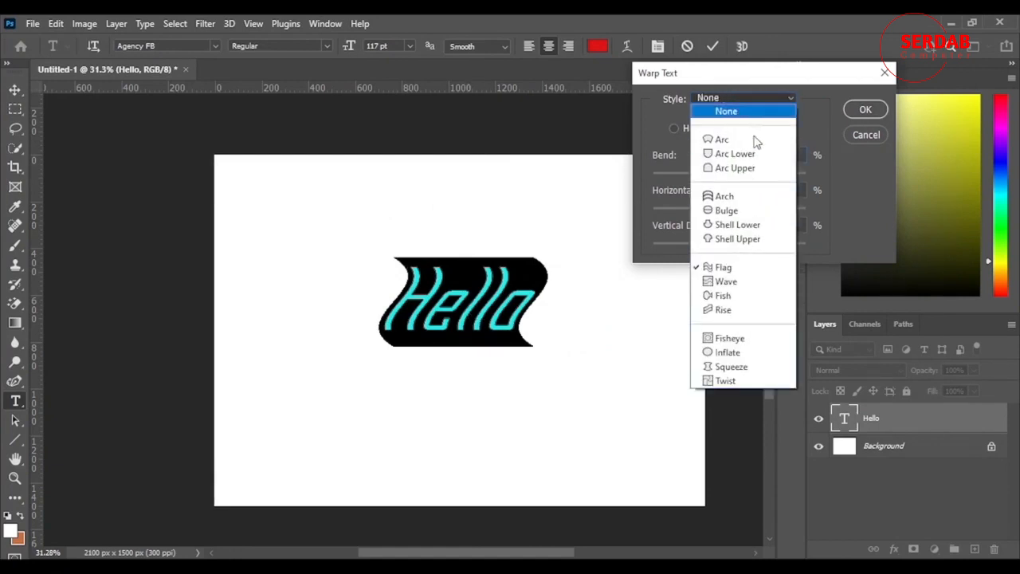
left_click(749, 281)
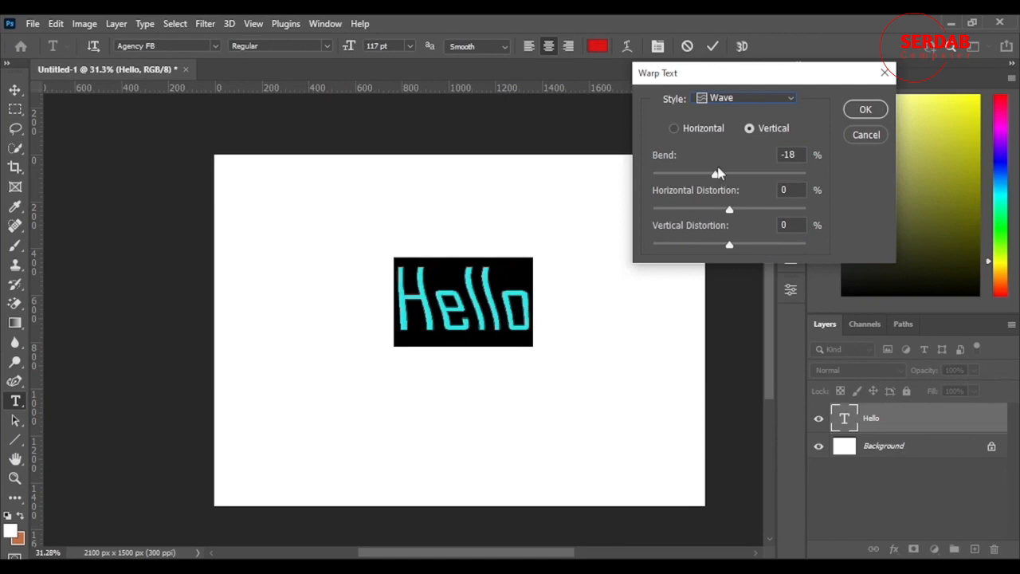
mouse_move(717, 180)
left_mouse_down()
mouse_move(744, 177)
mouse_move(712, 183)
left_mouse_up()
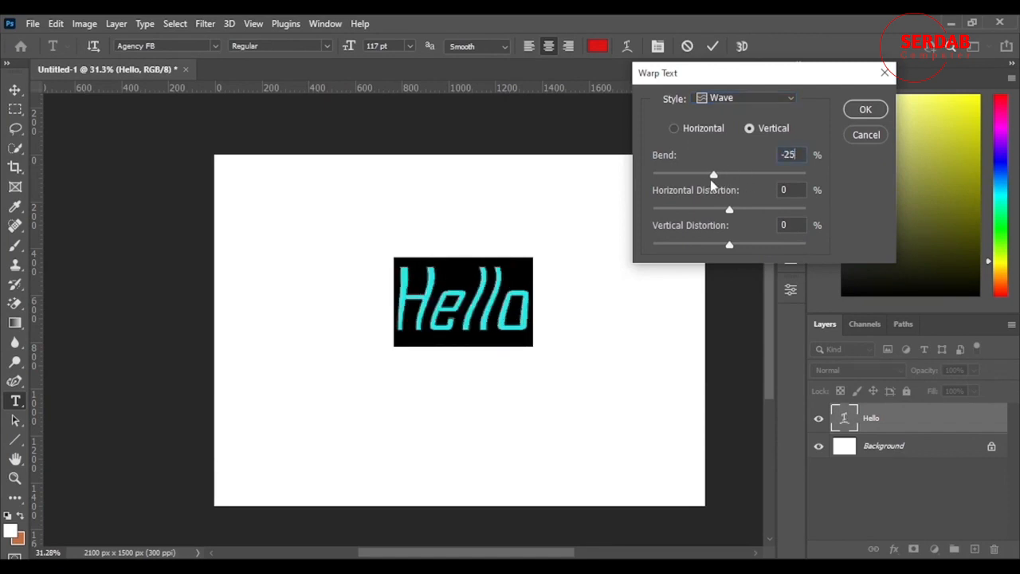
- Try the Fish warp in horizontal orientation with bend -45%, and switch the style to Rise
left_click(727, 98)
left_click(747, 295)
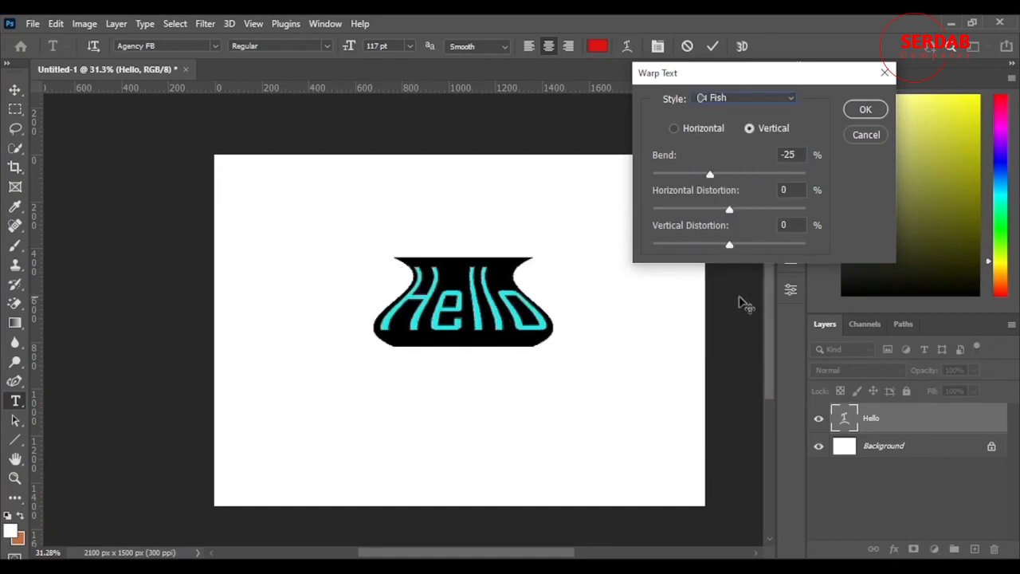
left_click(675, 128)
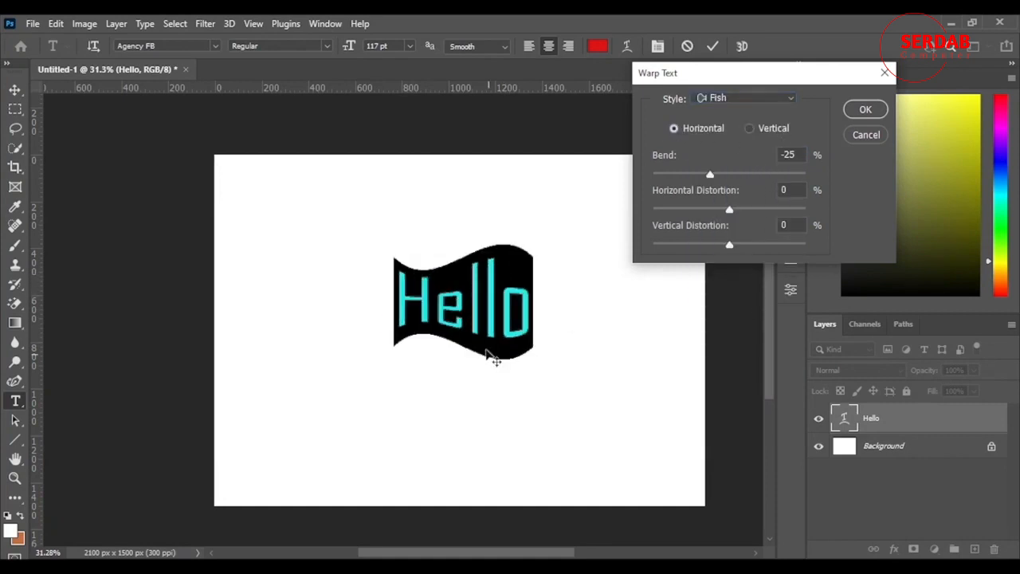
mouse_move(713, 177)
left_mouse_down()
mouse_move(730, 174)
mouse_move(694, 175)
left_mouse_up()
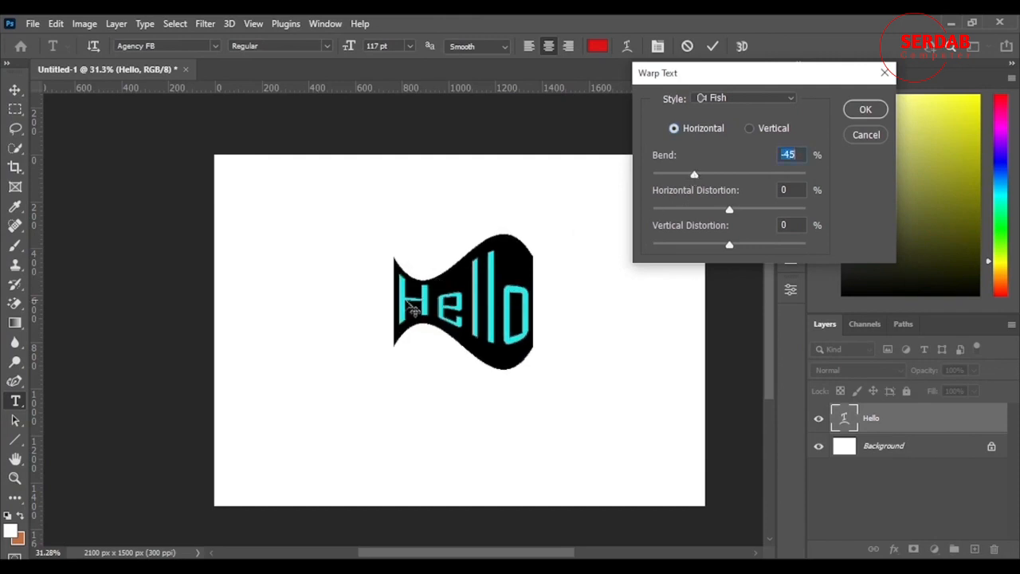
left_click(737, 96)
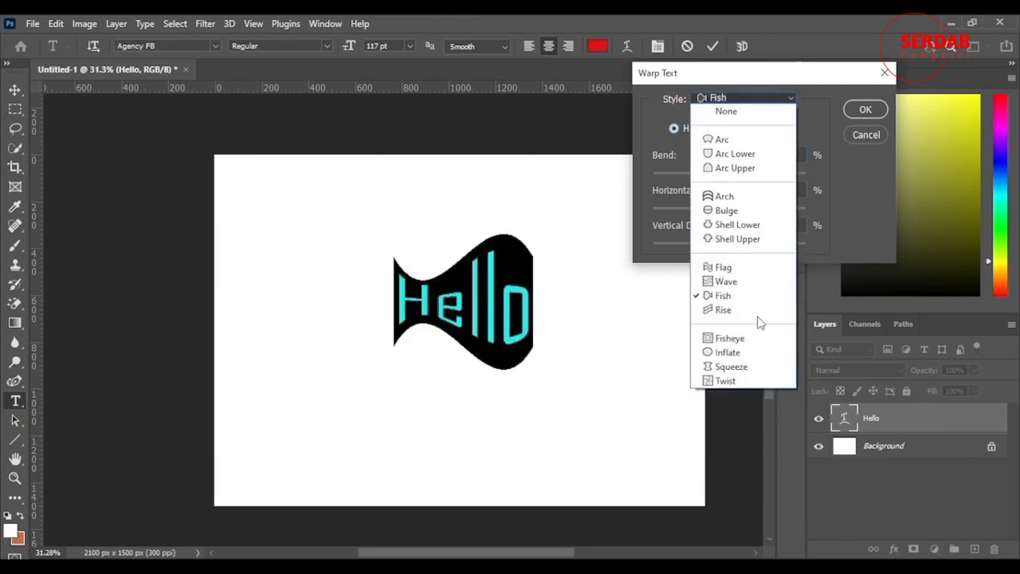
left_click(741, 310)
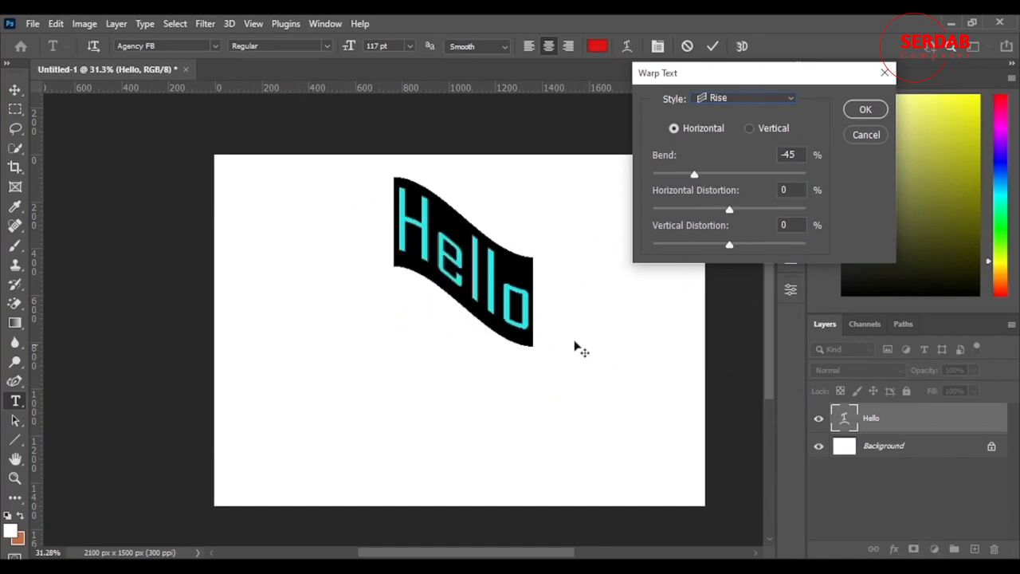
- Try the Fisheye warp with bend -56%, and the Inflate warp with bend +37%
left_click(731, 102)
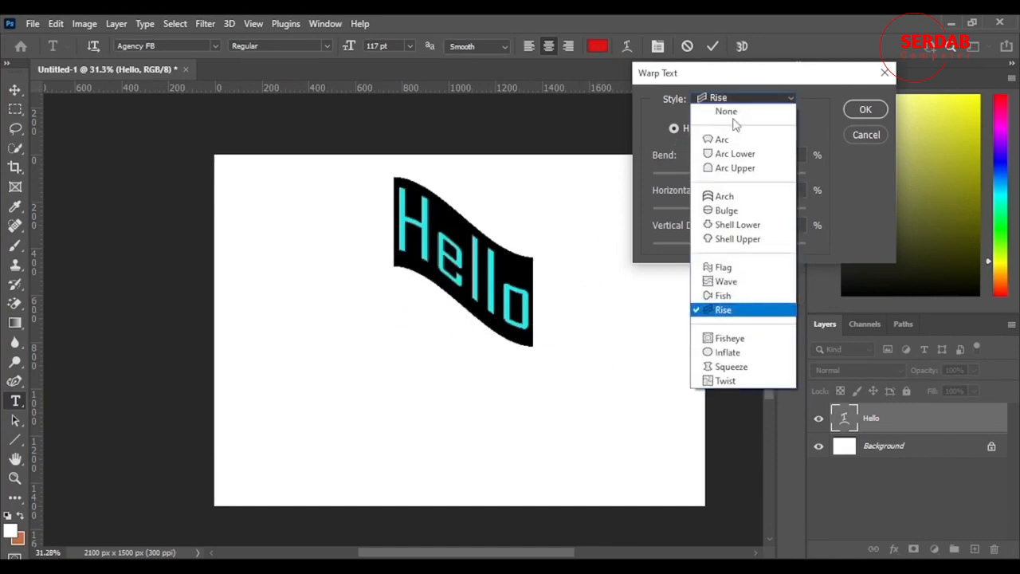
left_click(742, 343)
mouse_move(694, 173)
left_mouse_down()
mouse_move(766, 175)
mouse_move(686, 175)
left_mouse_up()
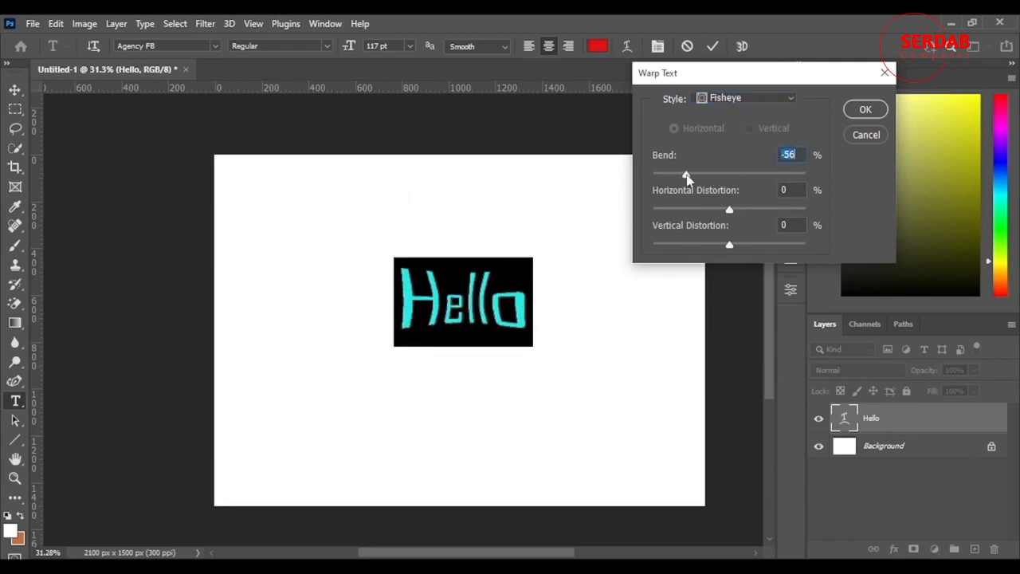
left_click(745, 98)
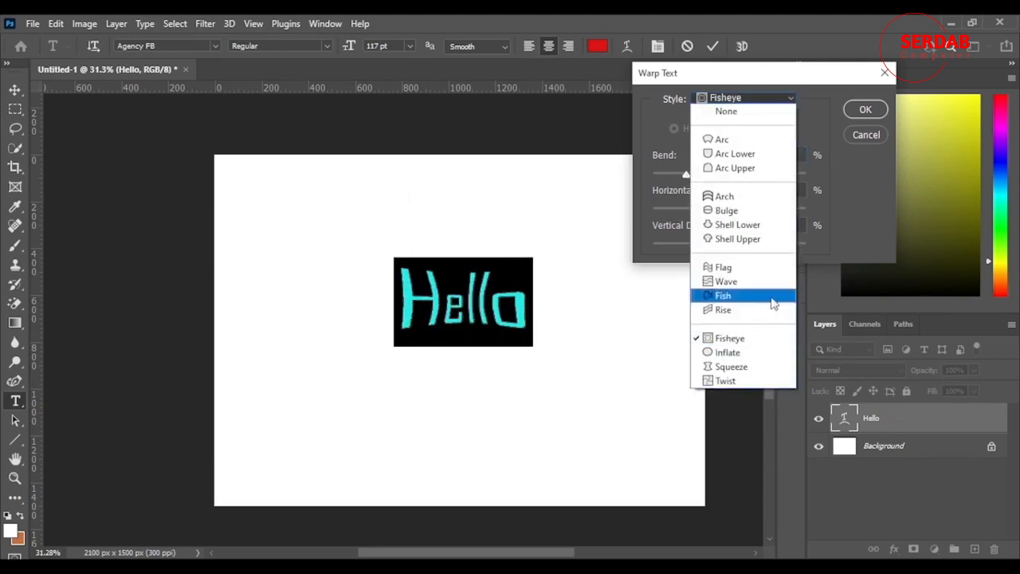
left_click(743, 354)
left_click_drag(686, 174, 754, 198)
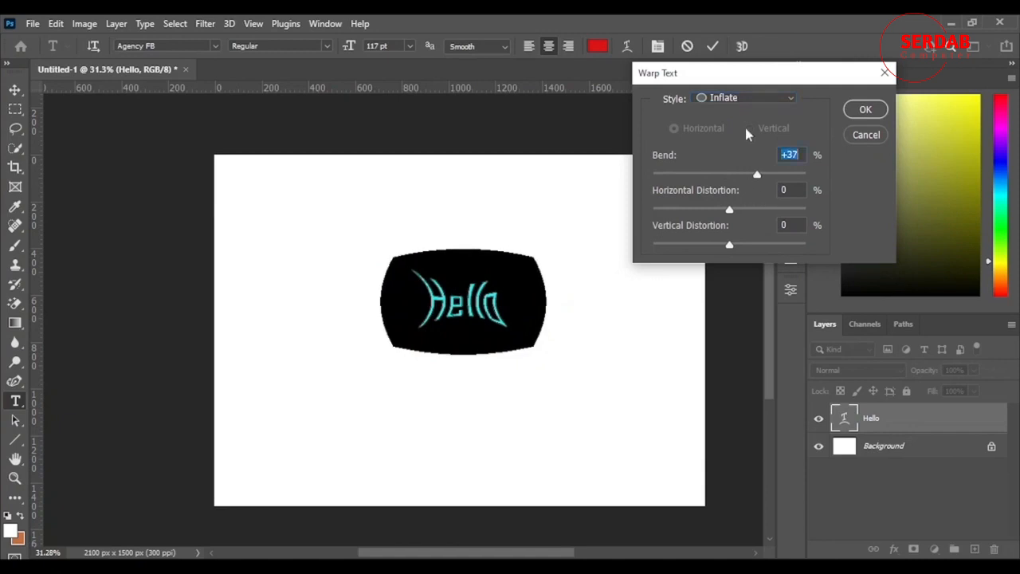
- Try the Squeeze warp with bend +60% in vertical orientation, and return it to horizontal
left_click(748, 95)
left_click(748, 367)
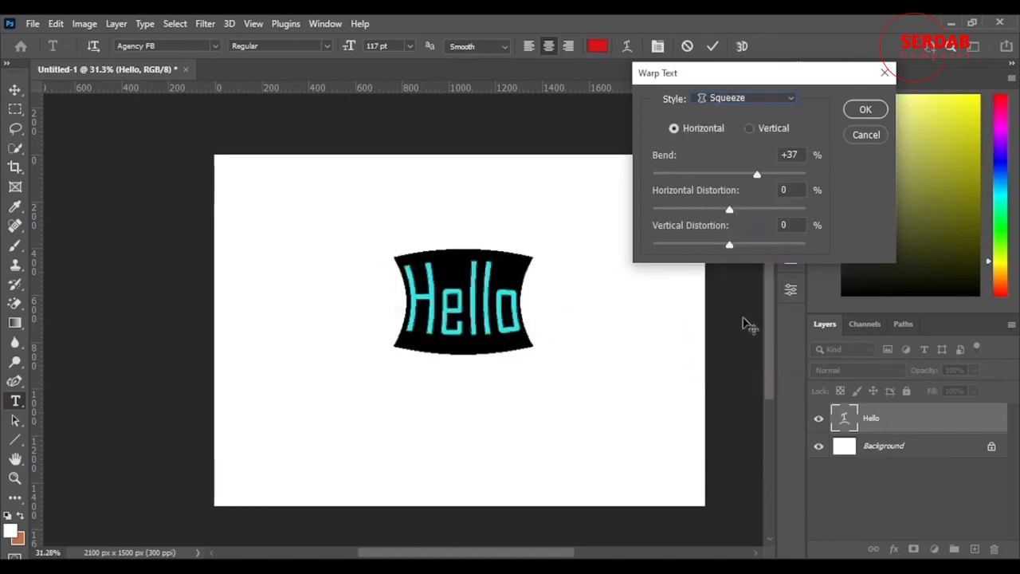
mouse_move(758, 175)
left_mouse_down()
mouse_move(683, 176)
mouse_move(775, 178)
left_mouse_up()
left_click(751, 129)
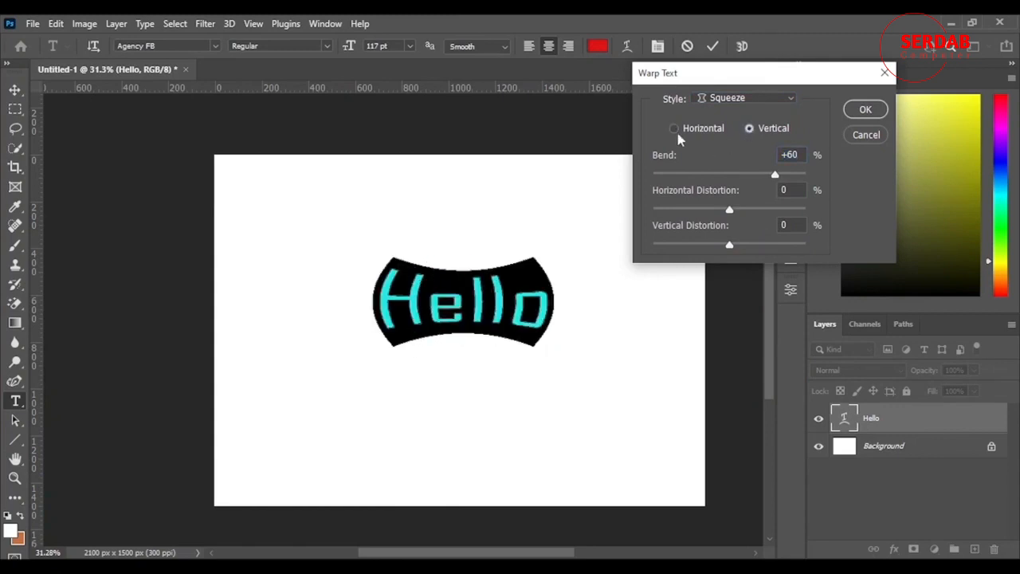
left_click(674, 130)
- Try the Twist warp with bend +100%, and discard the warp on the Hello text
left_click(746, 99)
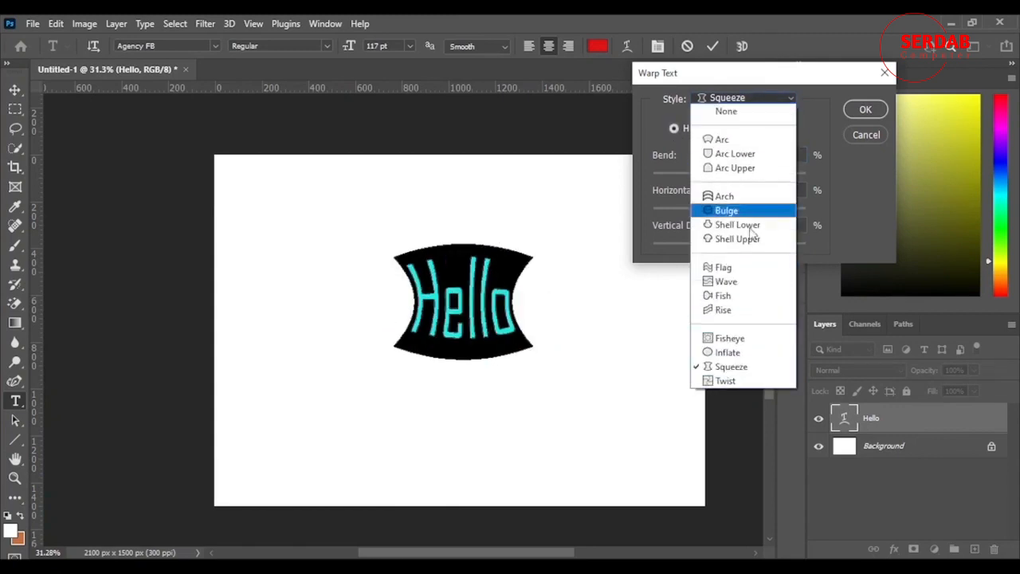
left_click(741, 381)
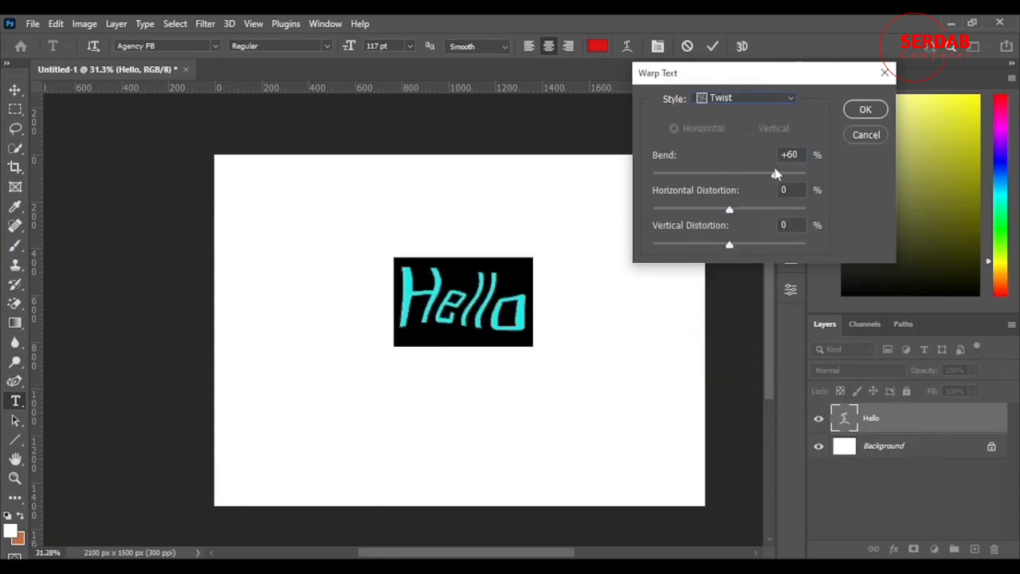
left_click_drag(776, 174, 809, 193)
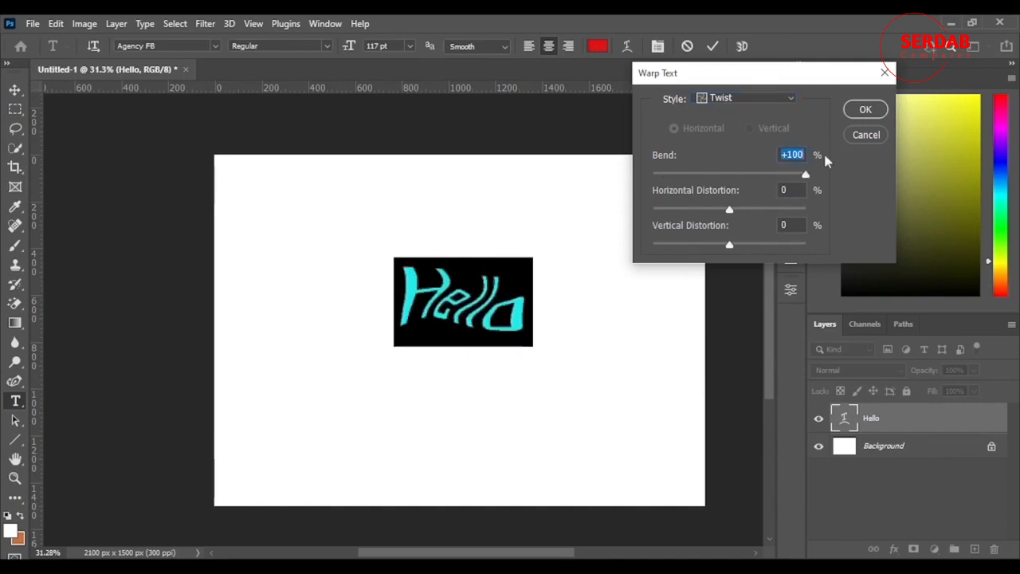
left_click(868, 132)
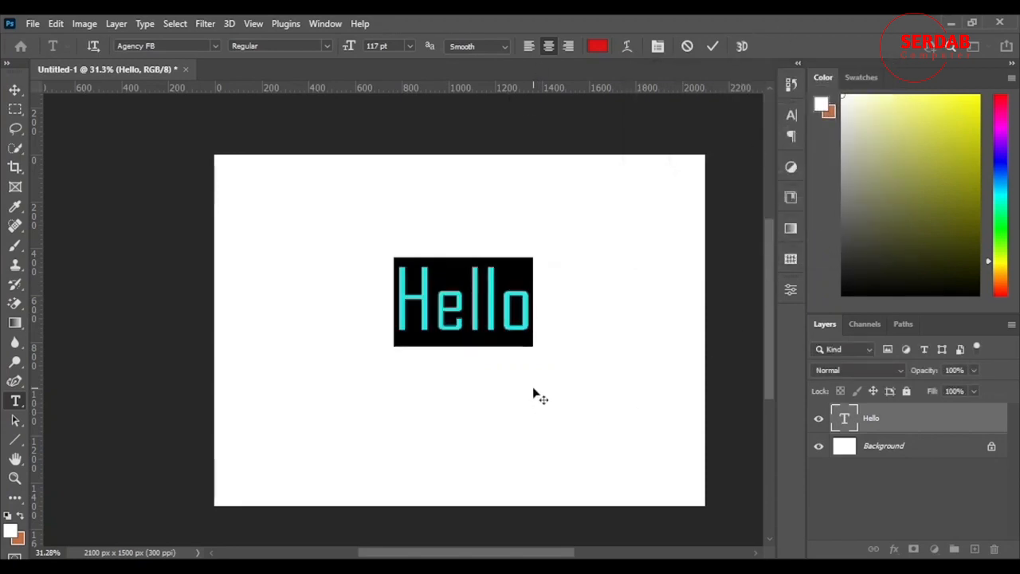
- Move the Hello text toward the canvas's upper-left area and show the Character settings
left_click_drag(533, 394, 488, 397)
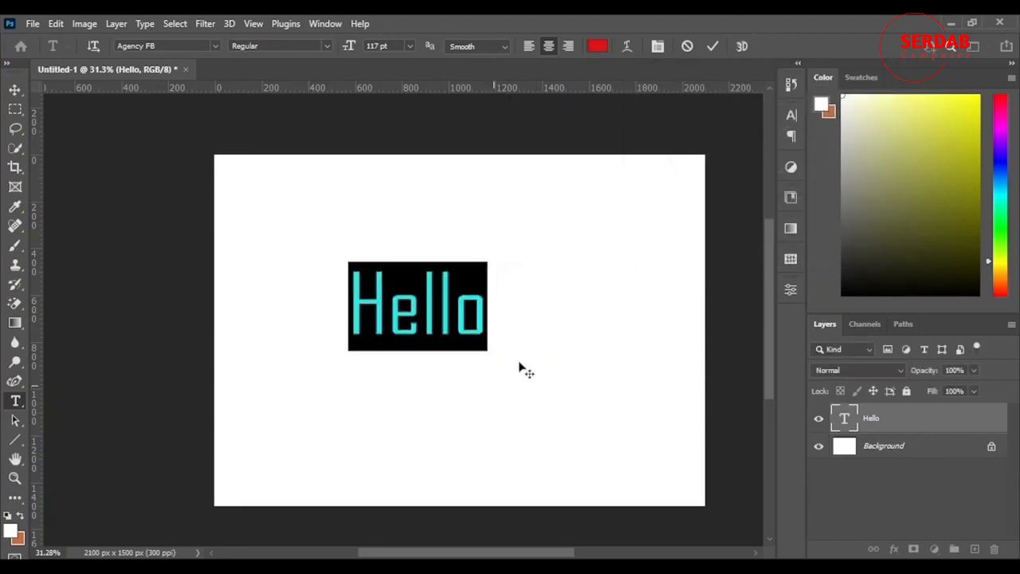
left_click(658, 46)
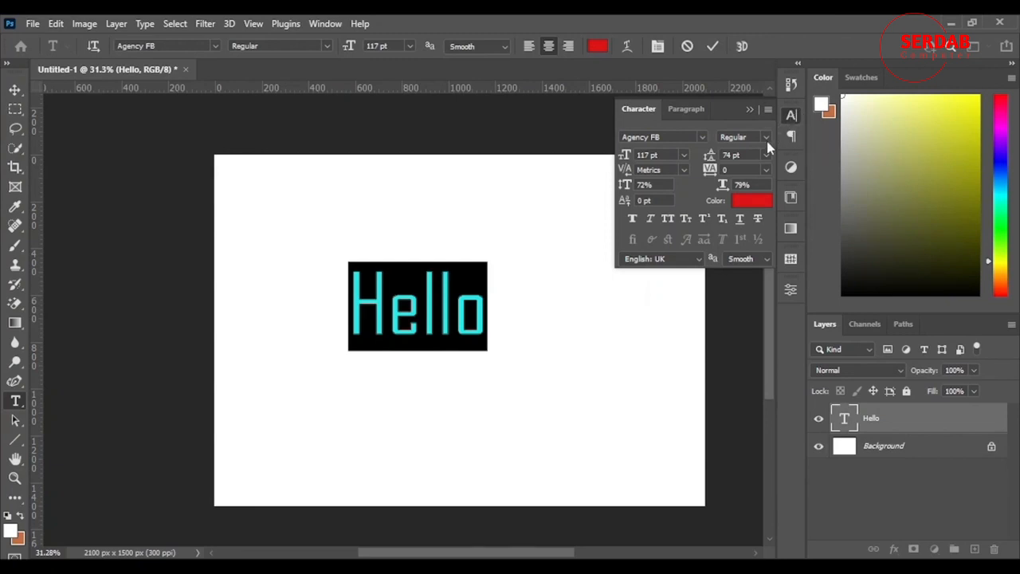
left_click_drag(489, 421, 421, 360)
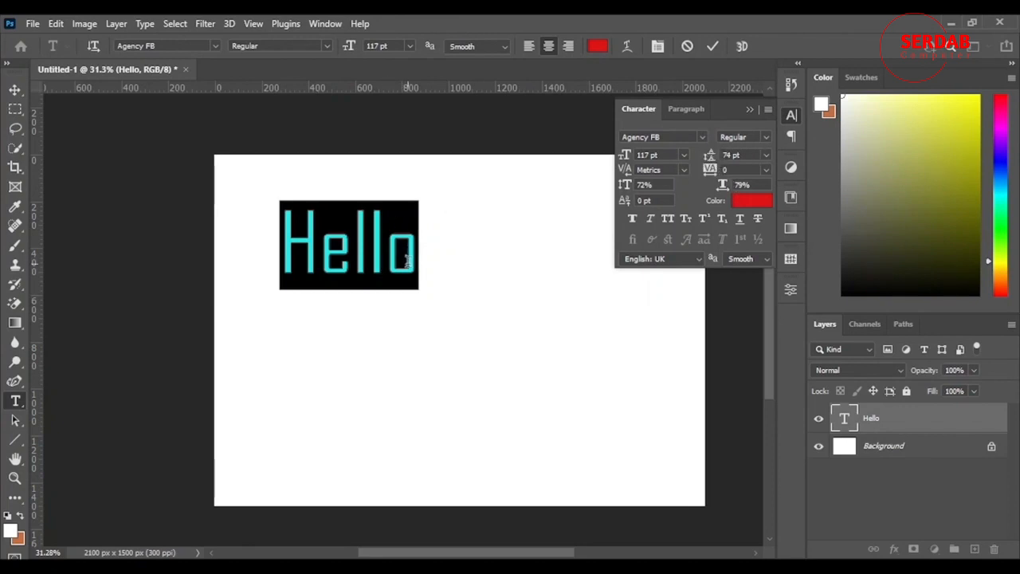
- Set the leading to 0.01 pt and add a second line reading Goodbye below Hello
left_click(731, 155)
left_click(500, 232)
left_click(406, 258)
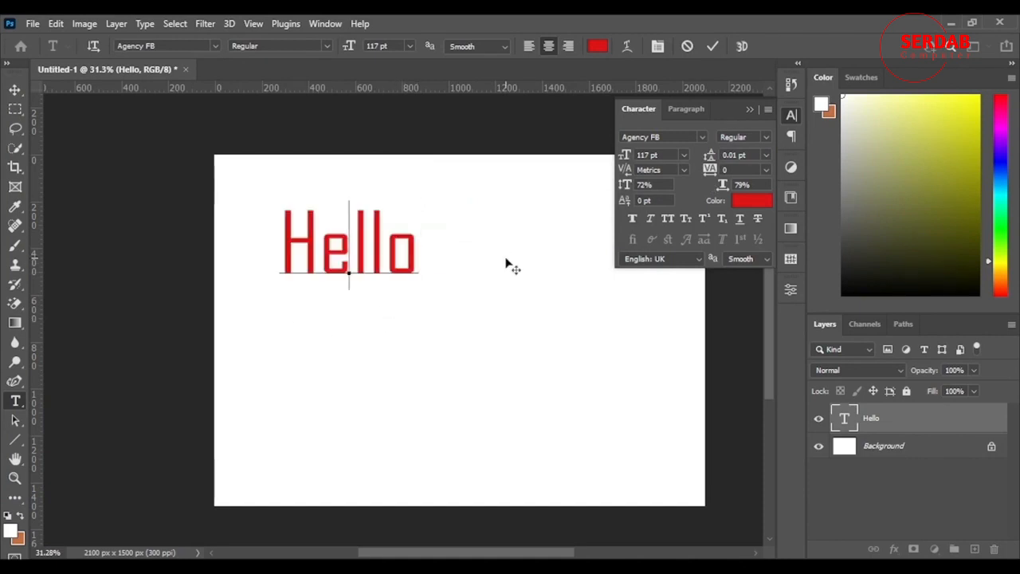
key("Return")
type("Goodby")
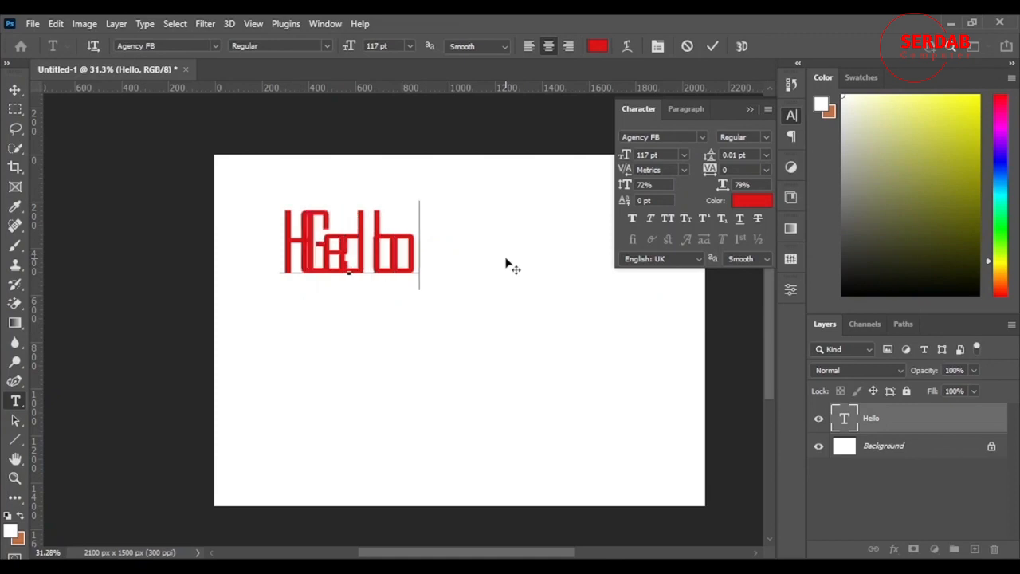
type("e")
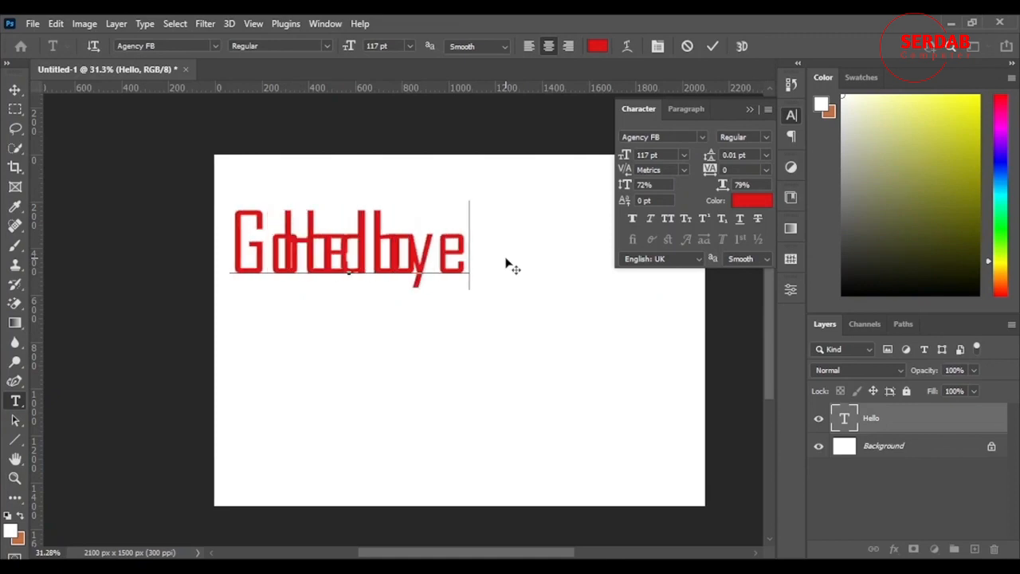
- Set the leading of the Goodbye line to 80 pt and move the two-line text slightly up and to the right
left_click_drag(468, 271, 206, 233)
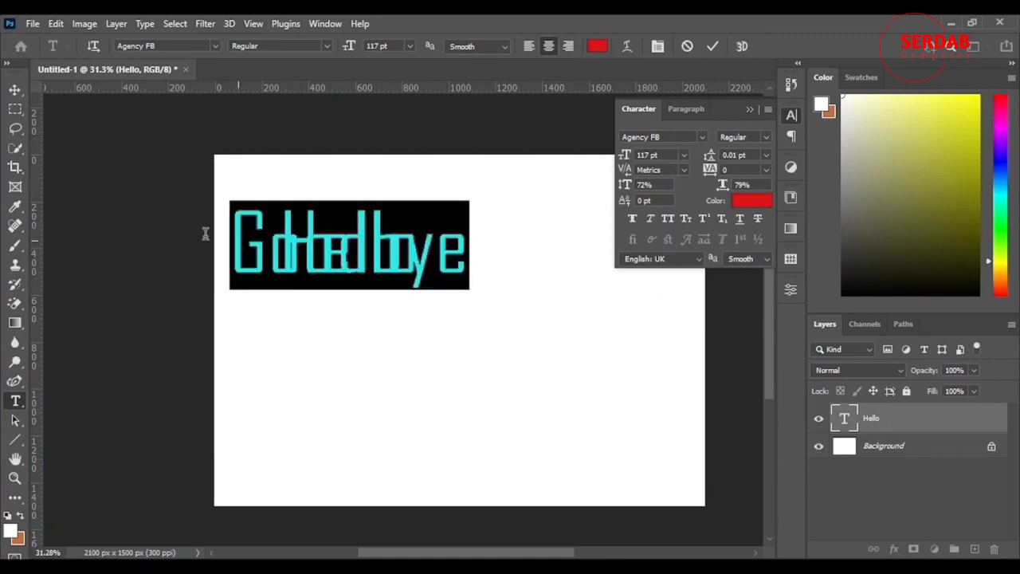
left_click_drag(709, 159, 767, 159)
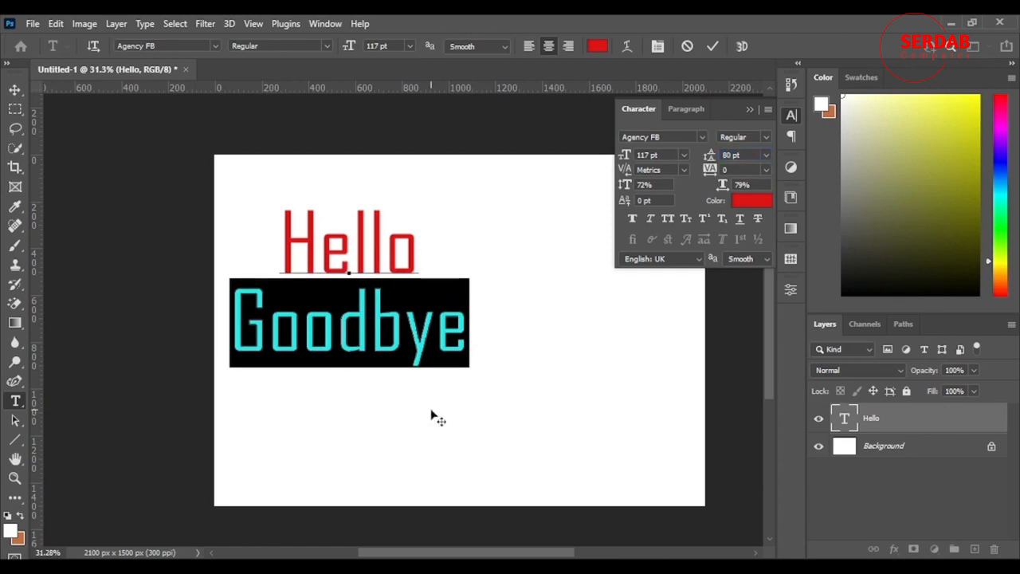
left_click_drag(433, 414, 451, 388)
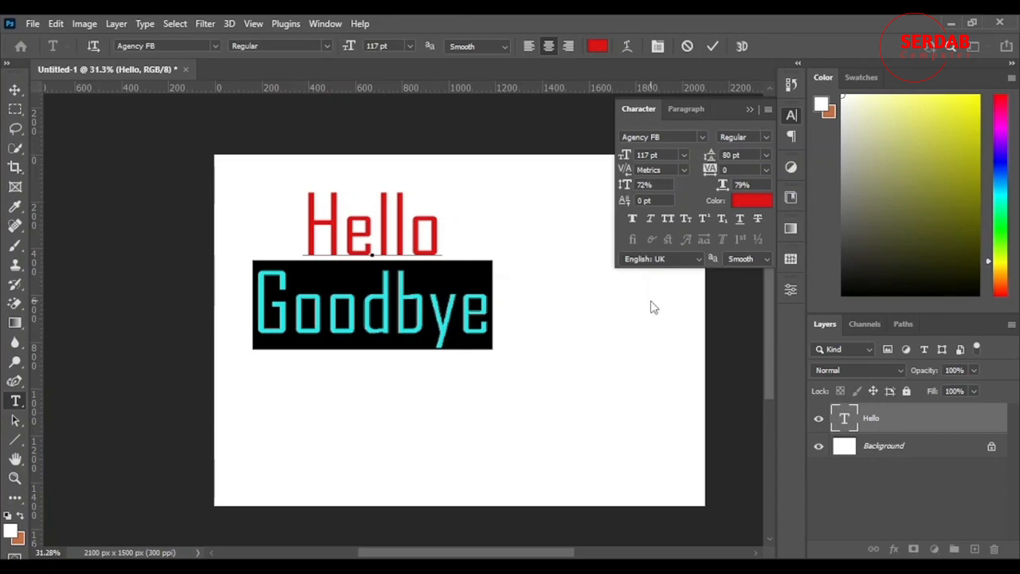
left_click(478, 318)
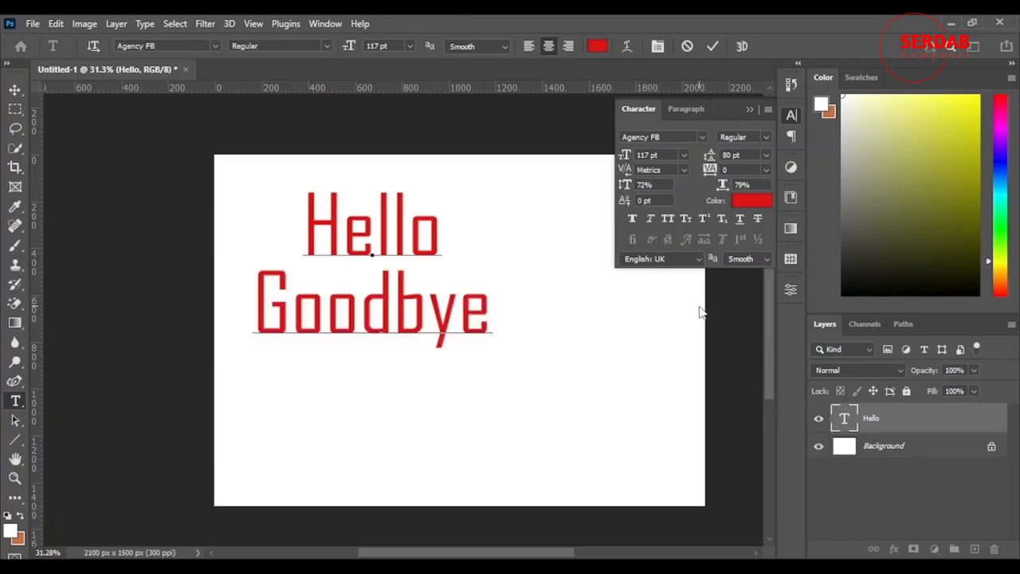
- Try Optical kerning on both text lines and return it to Metrics
left_click(684, 169)
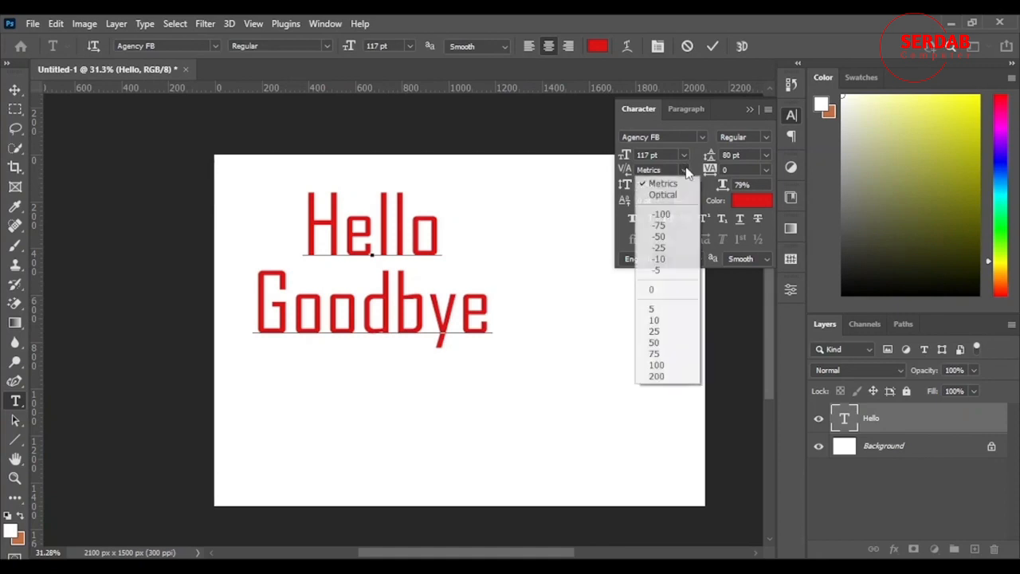
left_click(486, 312)
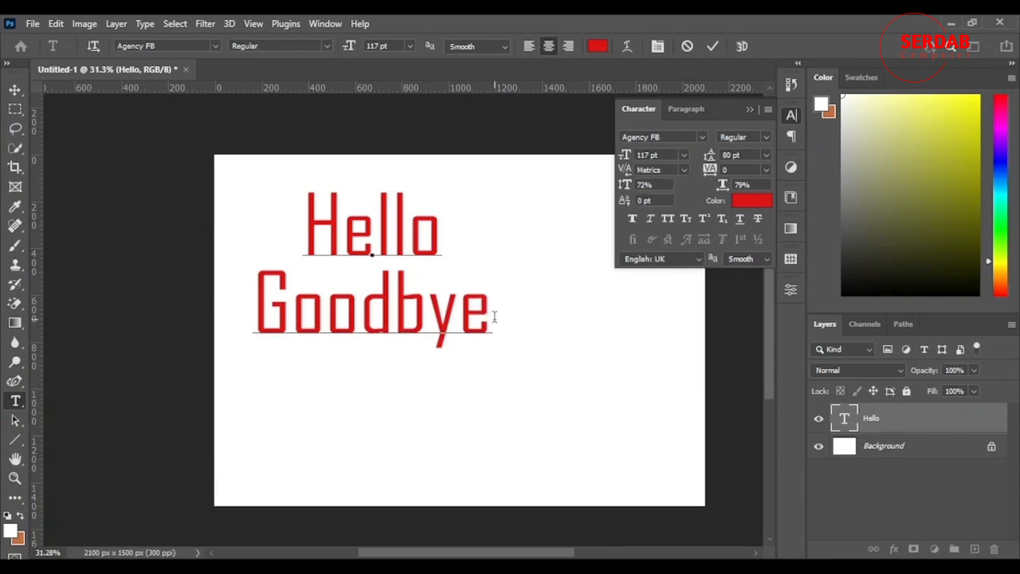
left_click_drag(494, 311, 235, 191)
left_click(685, 171)
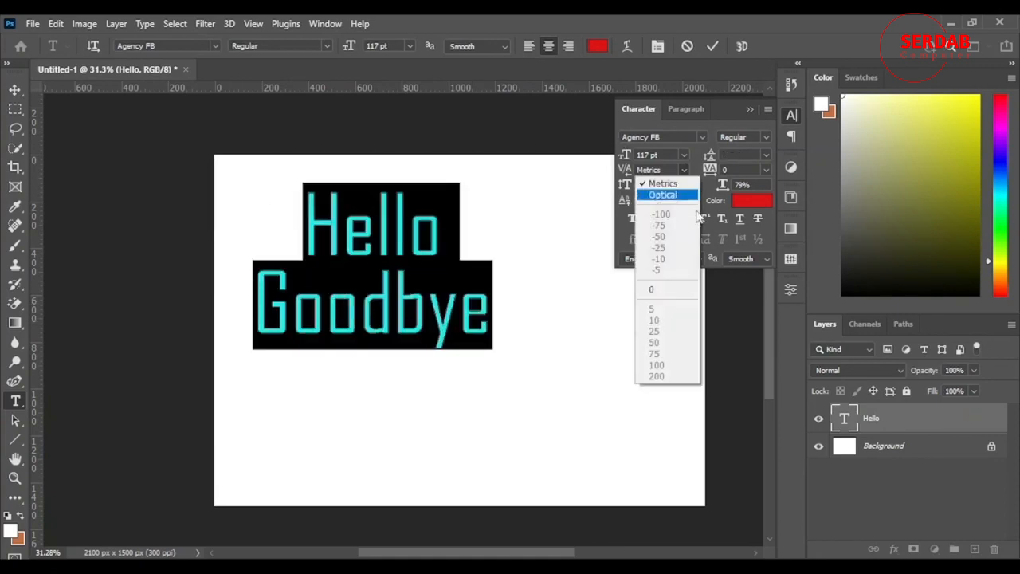
left_click(678, 193)
left_click(681, 170)
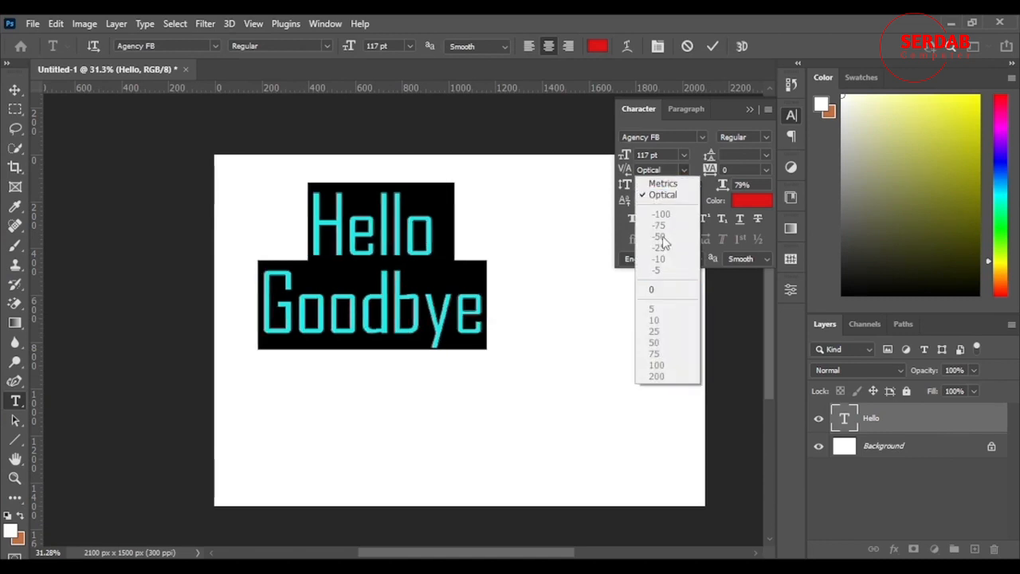
left_click(662, 183)
left_click(685, 167)
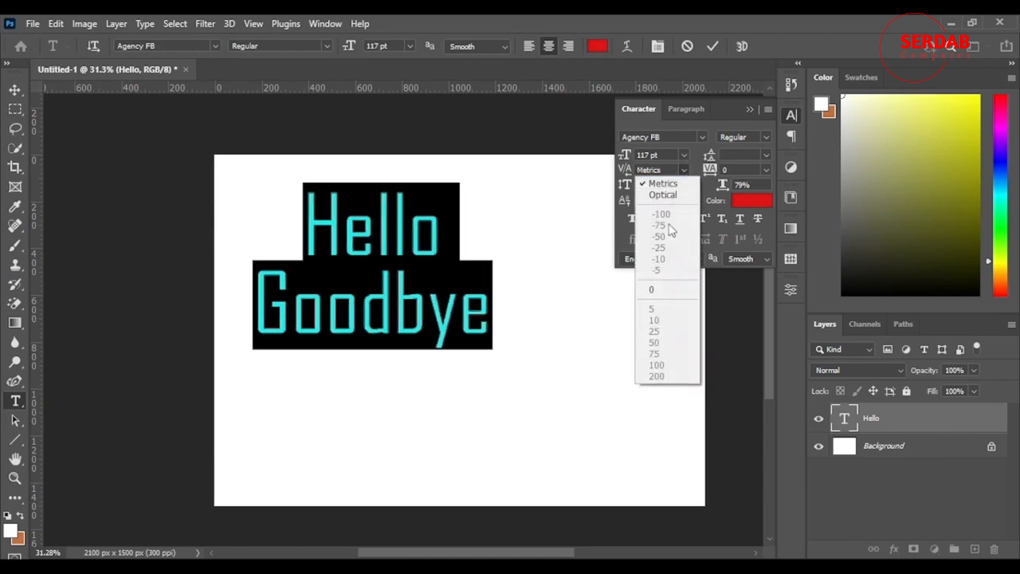
left_click(712, 183)
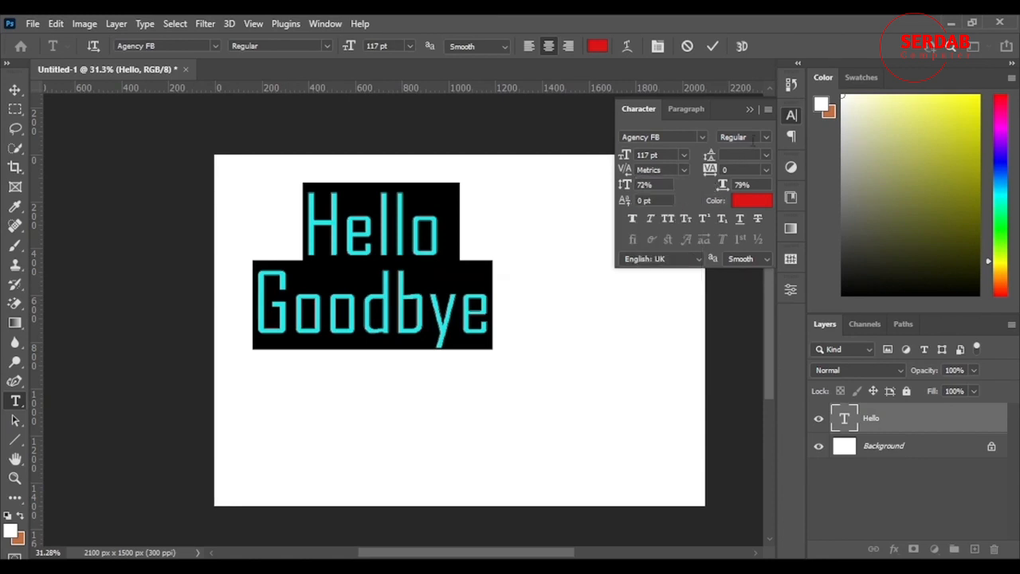
- Set the leading of both text lines to 83 pt and review the kerning options
left_click(753, 155)
type("83")
key("Return")
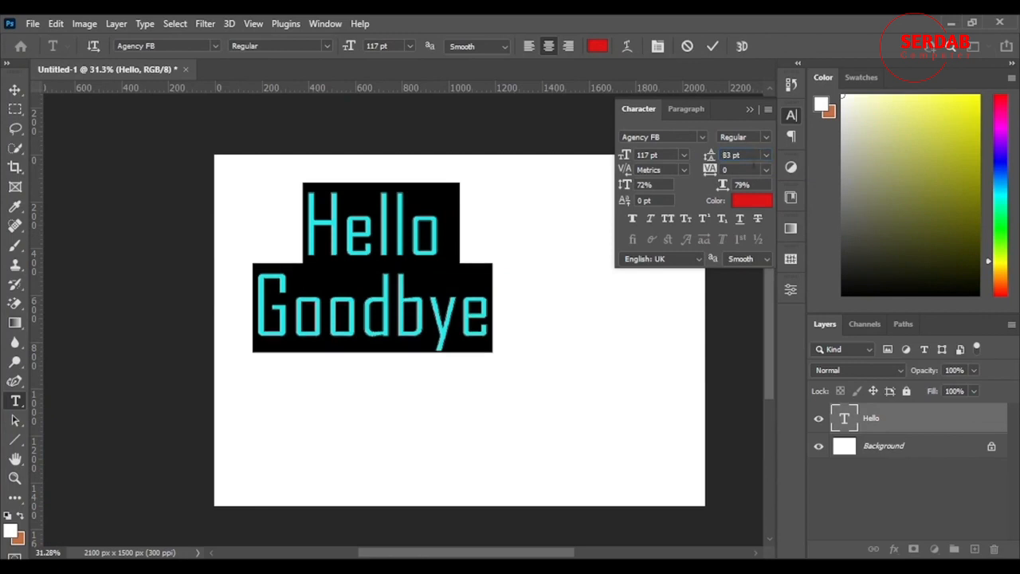
left_click(682, 169)
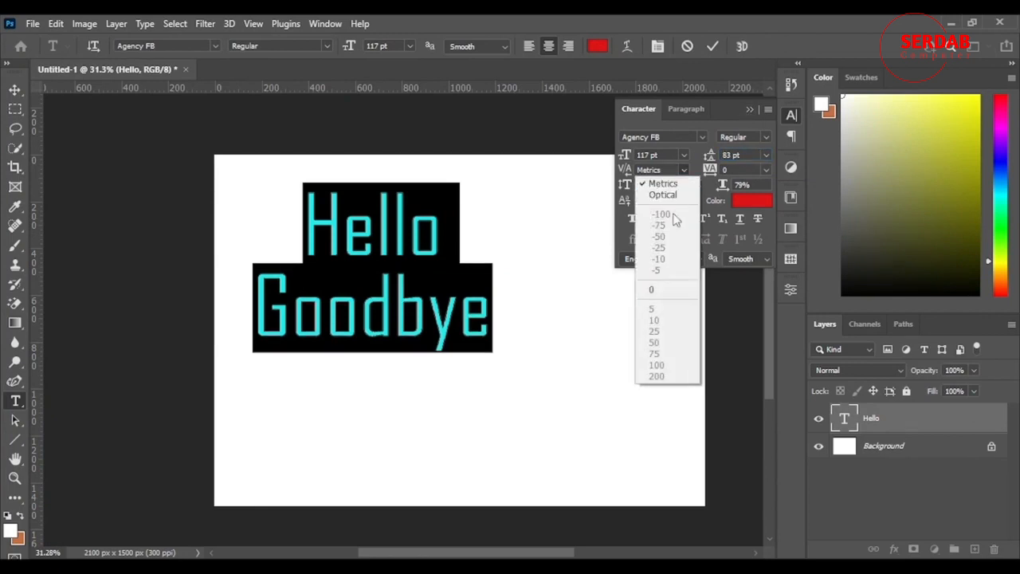
left_click(717, 188)
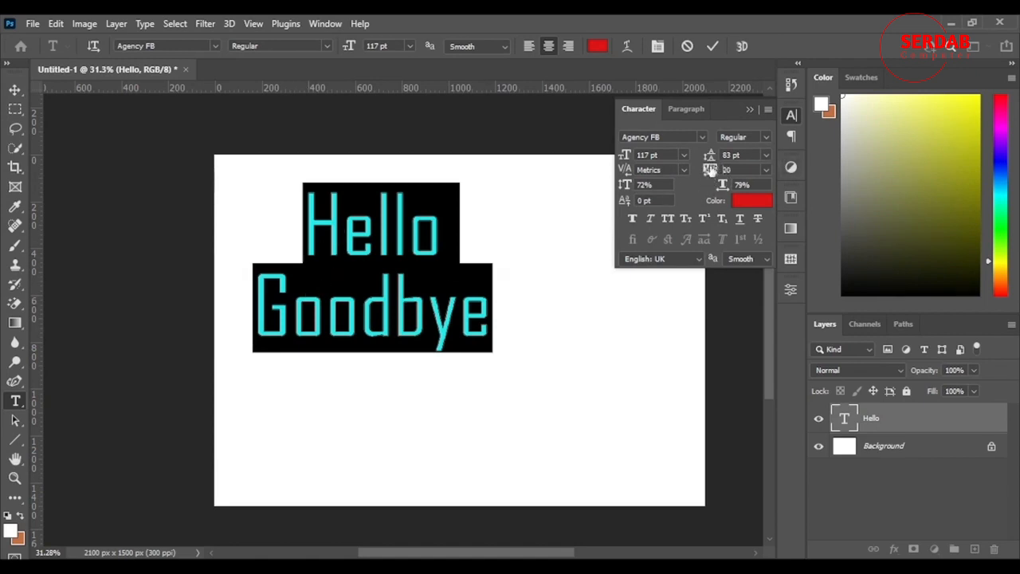
- Set the tracking of both lines to 80, and reduce it to 40 for the Hello line only
left_click_drag(710, 169, 713, 195)
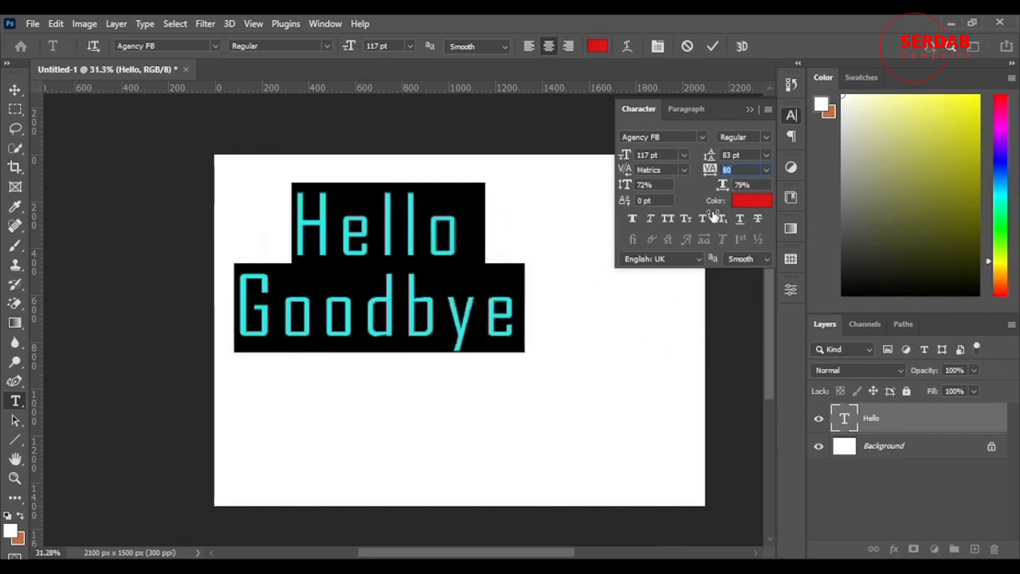
left_click(496, 224)
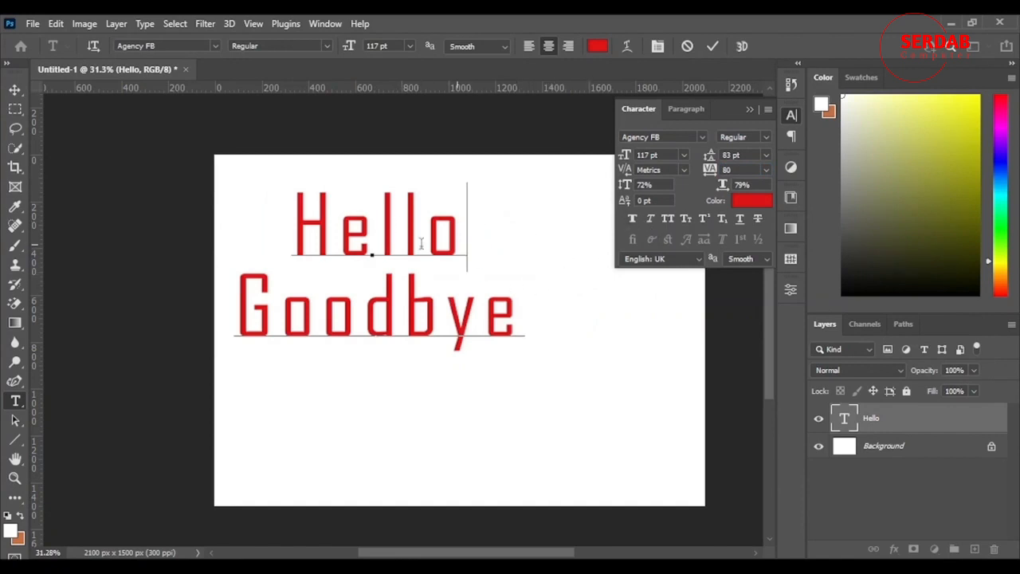
left_click_drag(467, 228, 293, 234)
mouse_move(704, 179)
left_mouse_down()
mouse_move(730, 177)
mouse_move(705, 176)
left_mouse_up()
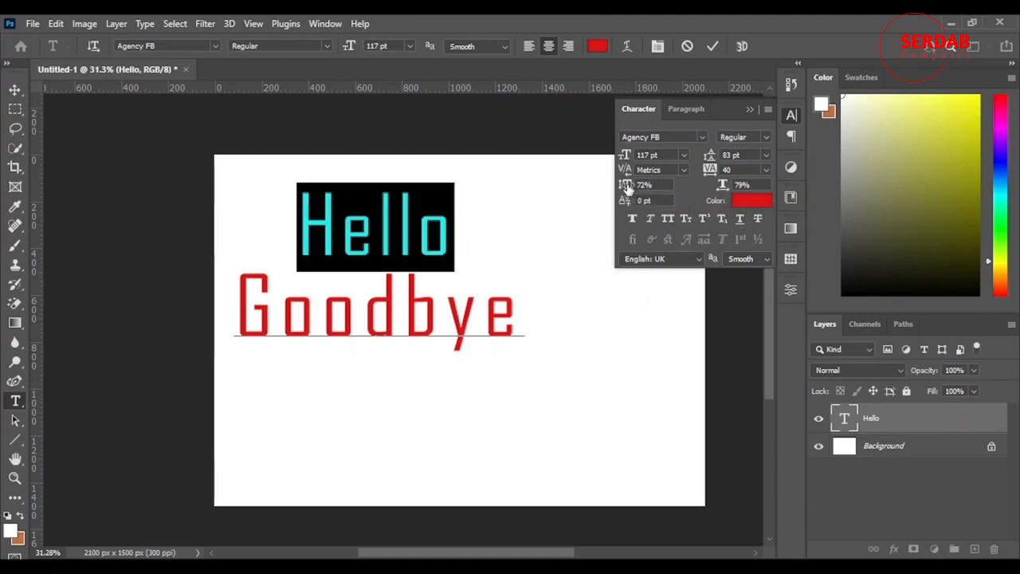
- Set the vertical scale of Hello to 73%, and try wider horizontal scales before setting it to 73%
mouse_move(626, 185)
left_mouse_down()
mouse_move(648, 187)
mouse_move(598, 196)
mouse_move(637, 199)
left_mouse_up()
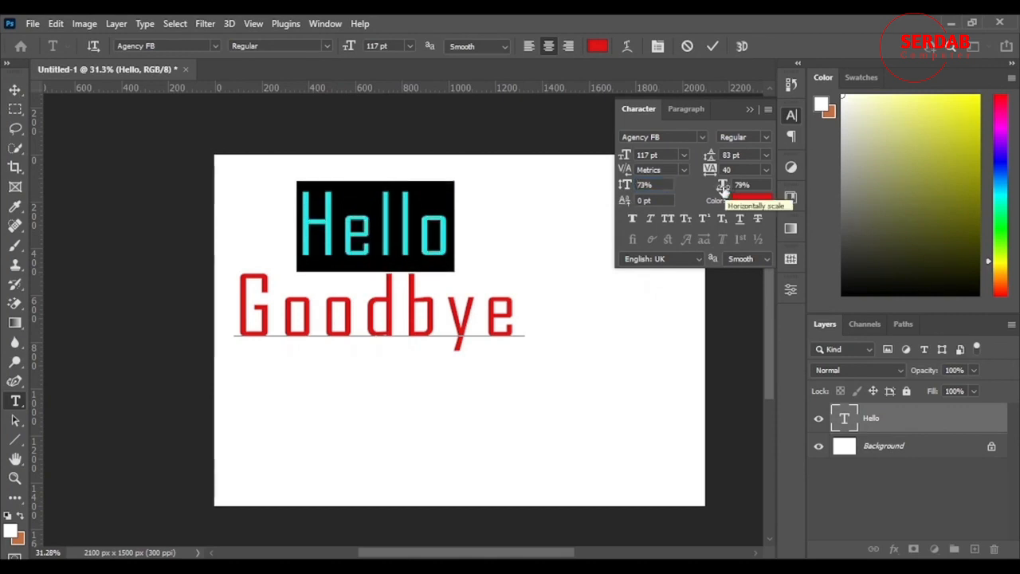
left_click_drag(722, 186, 751, 197)
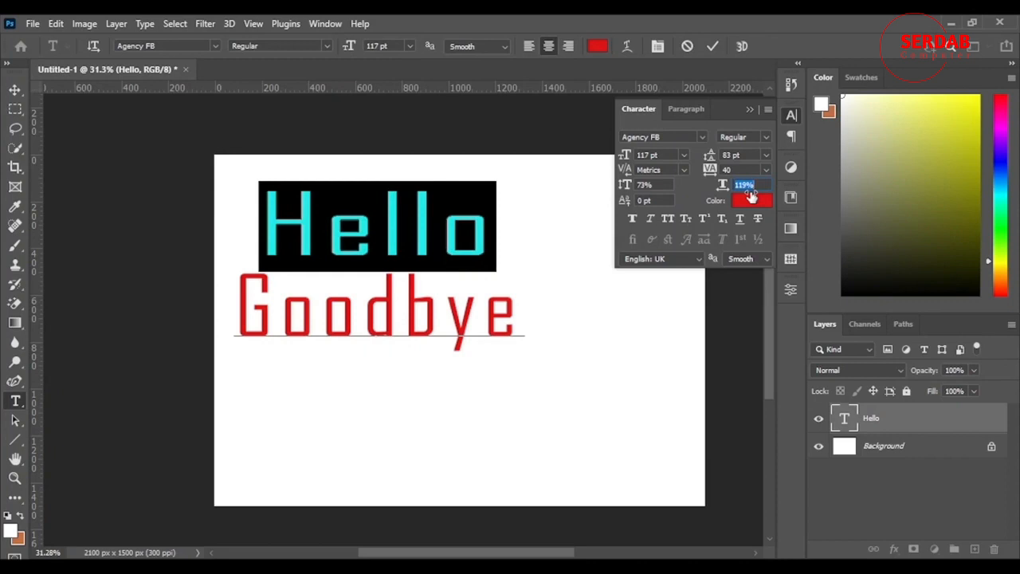
mouse_move(751, 197)
left_mouse_down()
mouse_move(710, 198)
mouse_move(735, 199)
left_mouse_up()
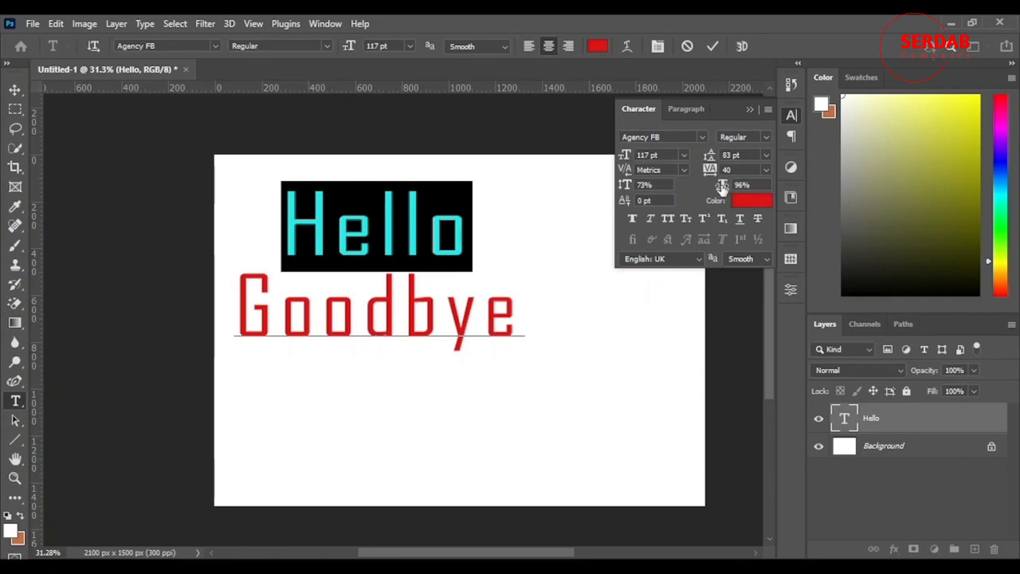
mouse_move(721, 184)
left_mouse_down()
mouse_move(738, 199)
mouse_move(763, 198)
mouse_move(704, 202)
mouse_move(724, 171)
mouse_move(732, 174)
mouse_move(712, 173)
left_mouse_up()
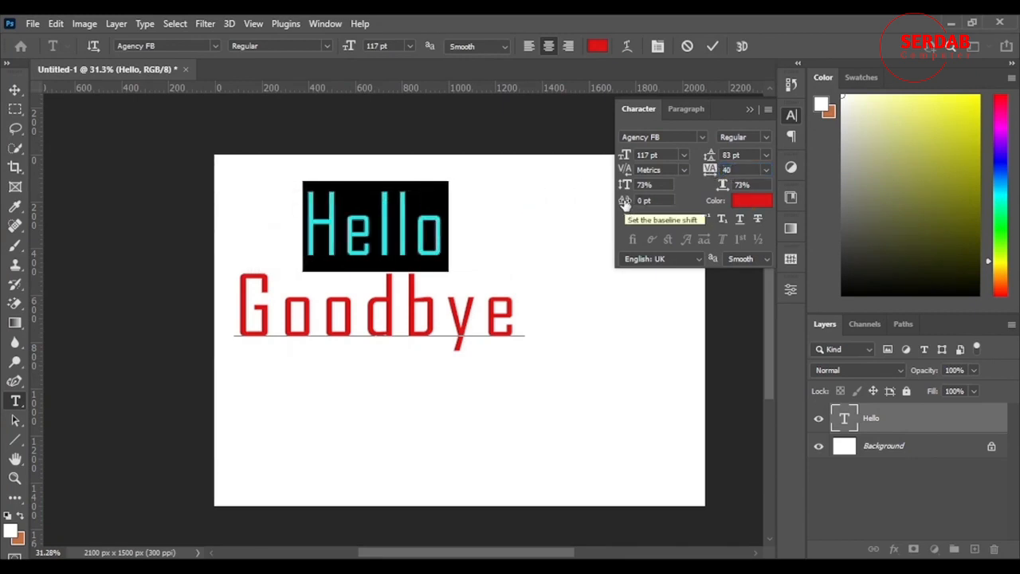
- Set the baseline shift of Hello to 21 pt and of Goodbye to 36 pt
left_click_drag(625, 204, 641, 205)
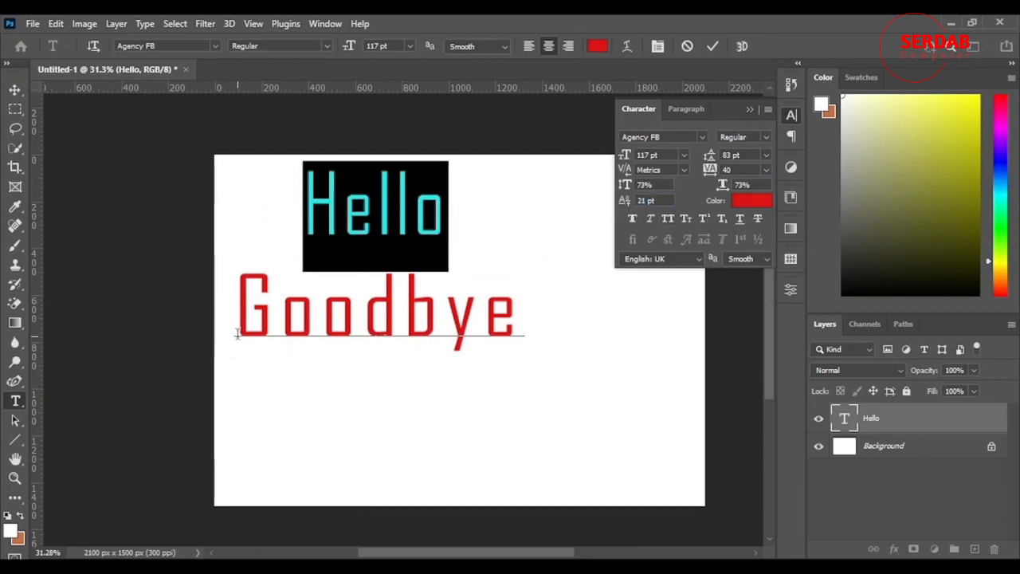
left_click(521, 323)
left_click_drag(517, 339, 237, 349)
left_click_drag(624, 200, 652, 196)
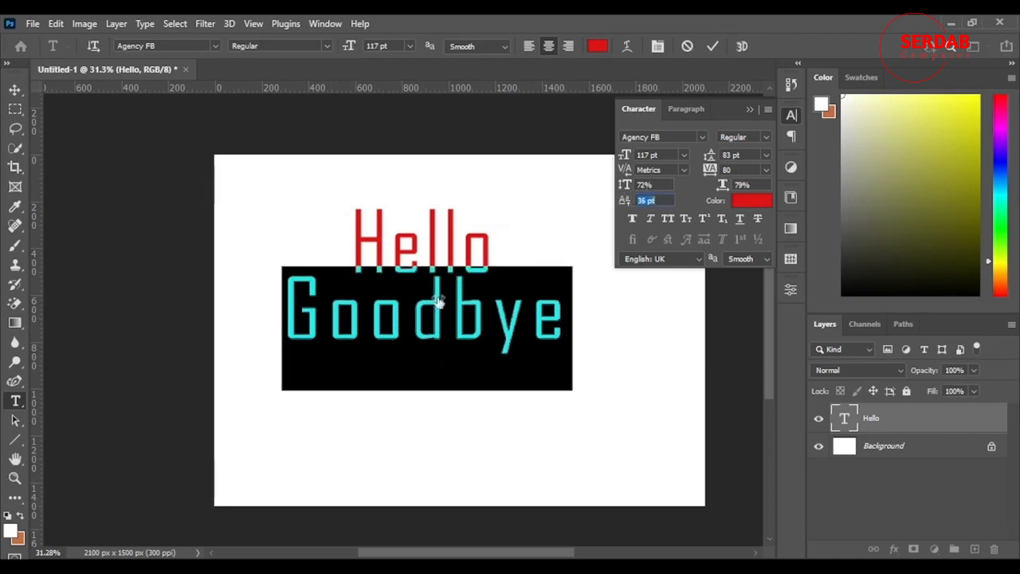
- Reselect the Goodbye line and lower its baseline shift to 9 pt
left_click(575, 320)
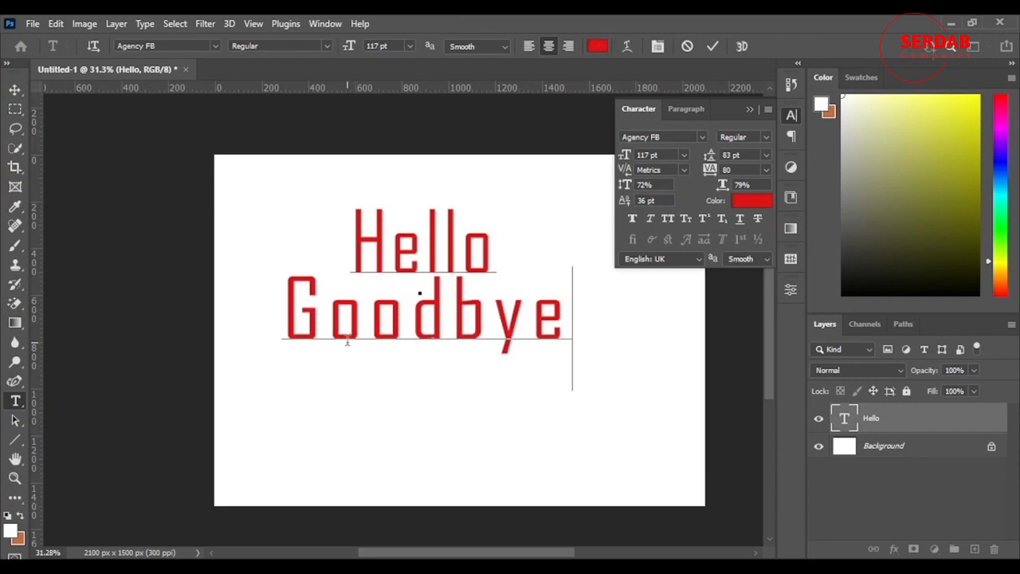
left_click_drag(563, 317, 265, 302)
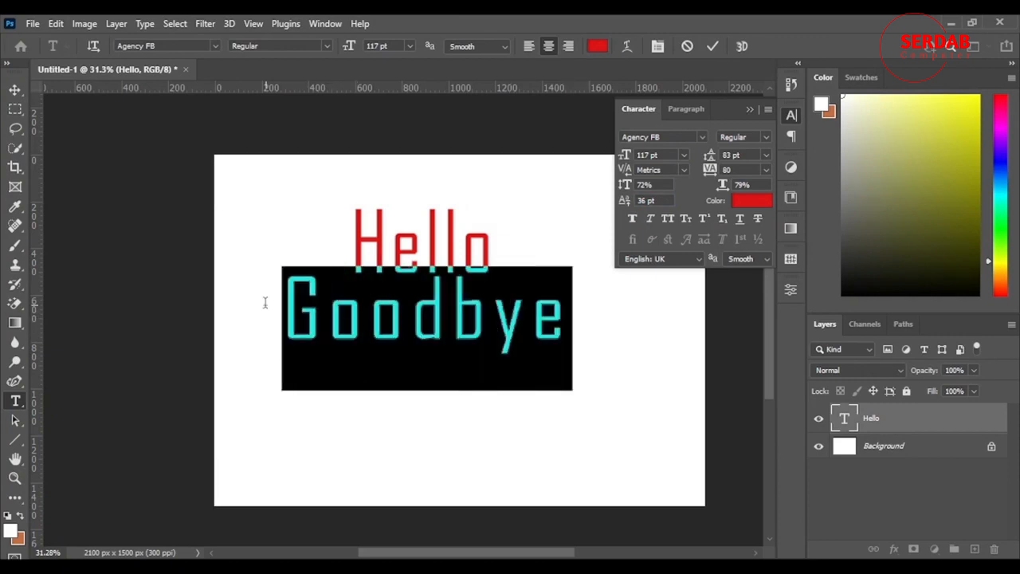
left_click_drag(624, 201, 605, 237)
left_click(817, 243)
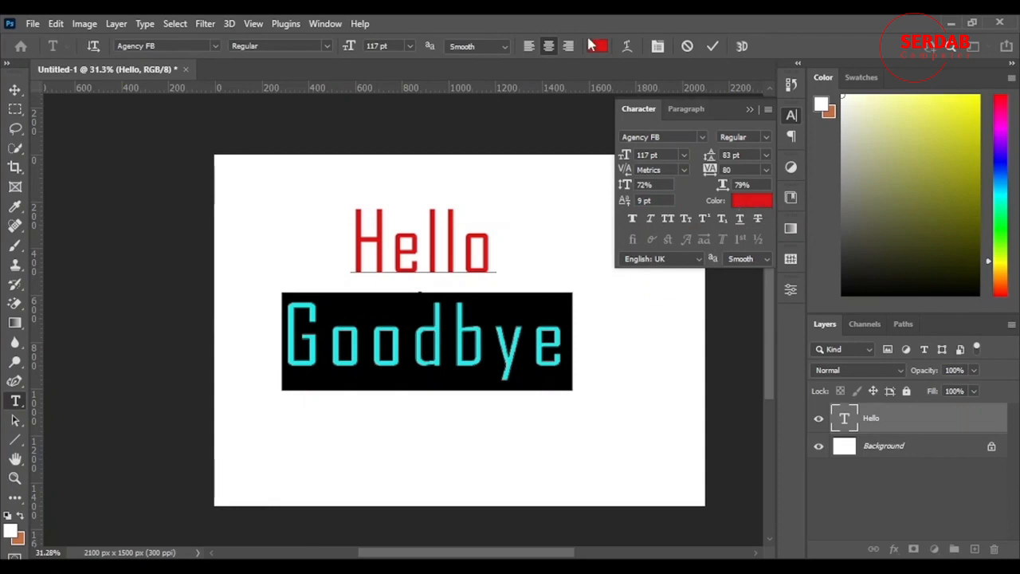
- Try Faux Bold and Faux Italic on Goodbye, turn both off, and apply All Caps to it
left_click(633, 220)
left_click(650, 220)
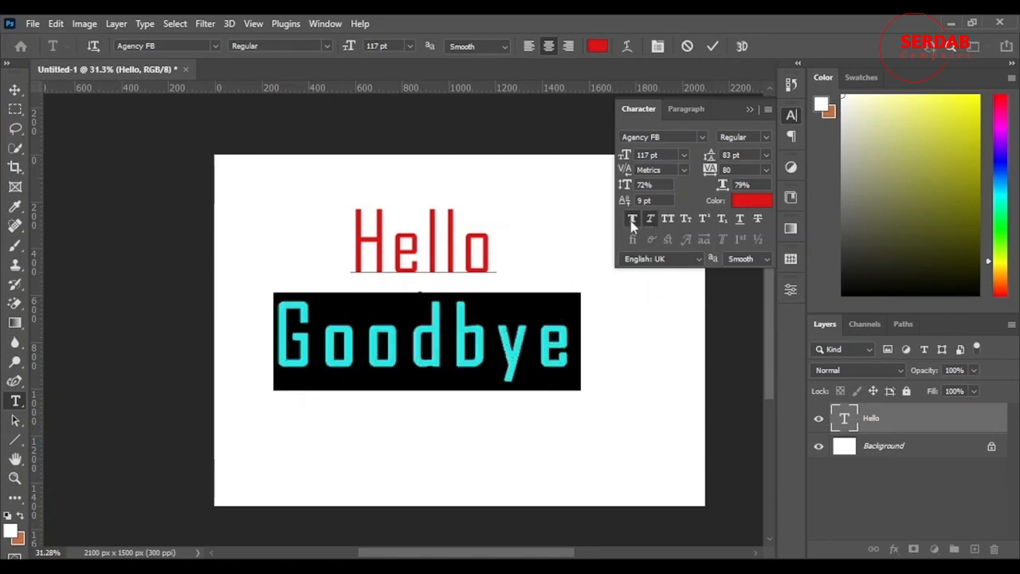
left_click(632, 219)
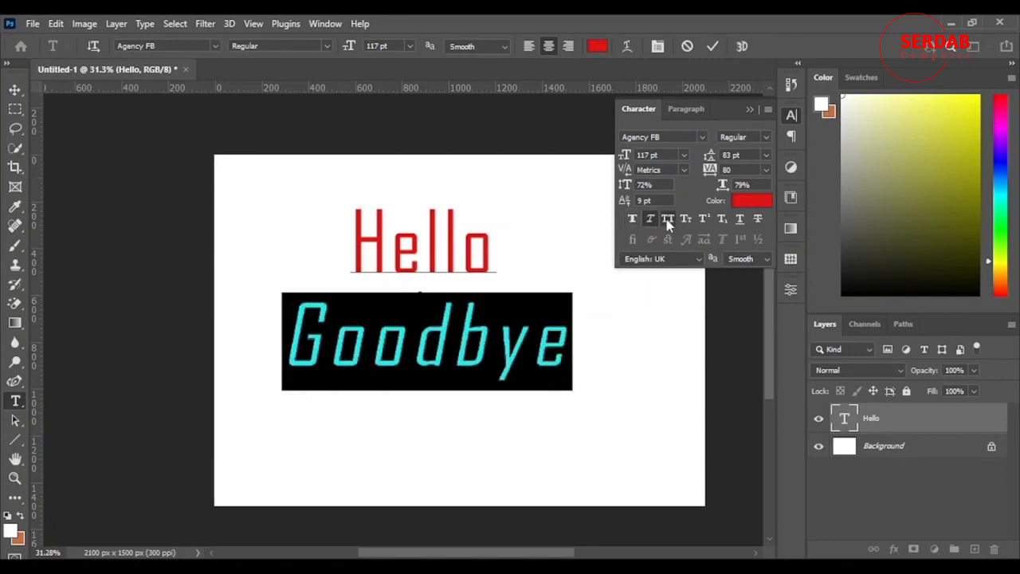
left_click(668, 219)
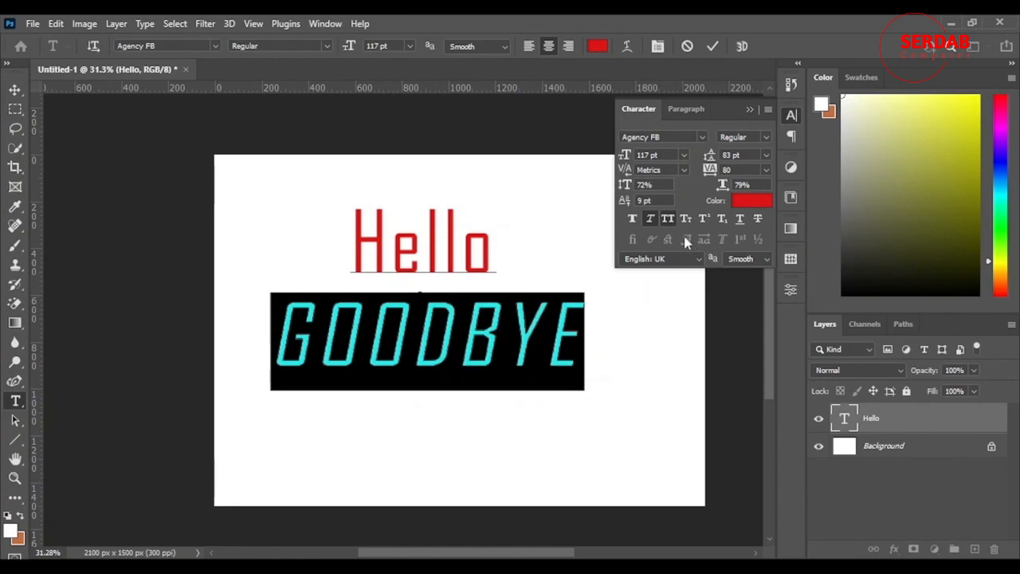
left_click(651, 219)
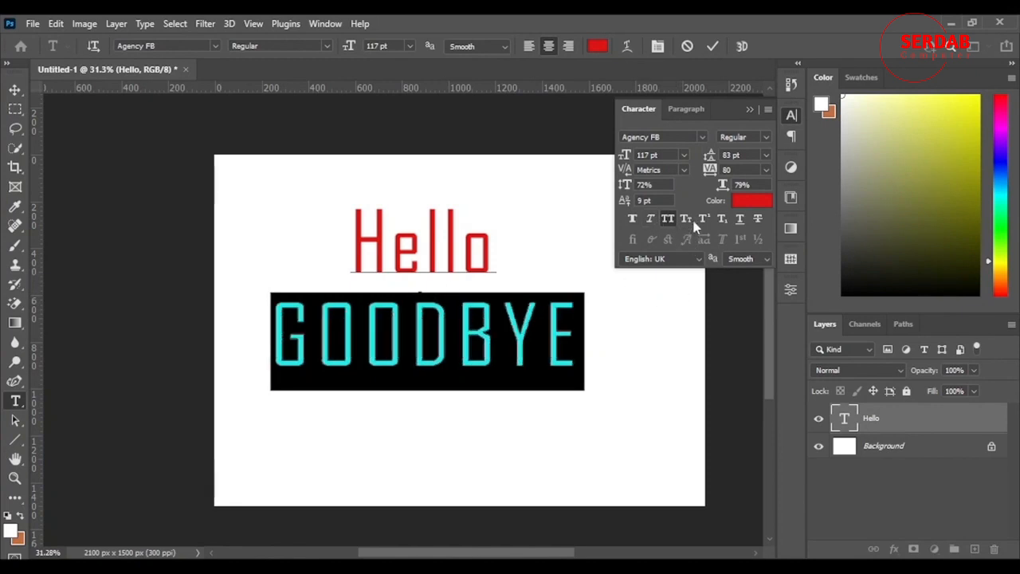
- Replace All Caps with Small Caps on the Goodbye line, and turn Small Caps off to restore normal lettering
left_click(687, 220)
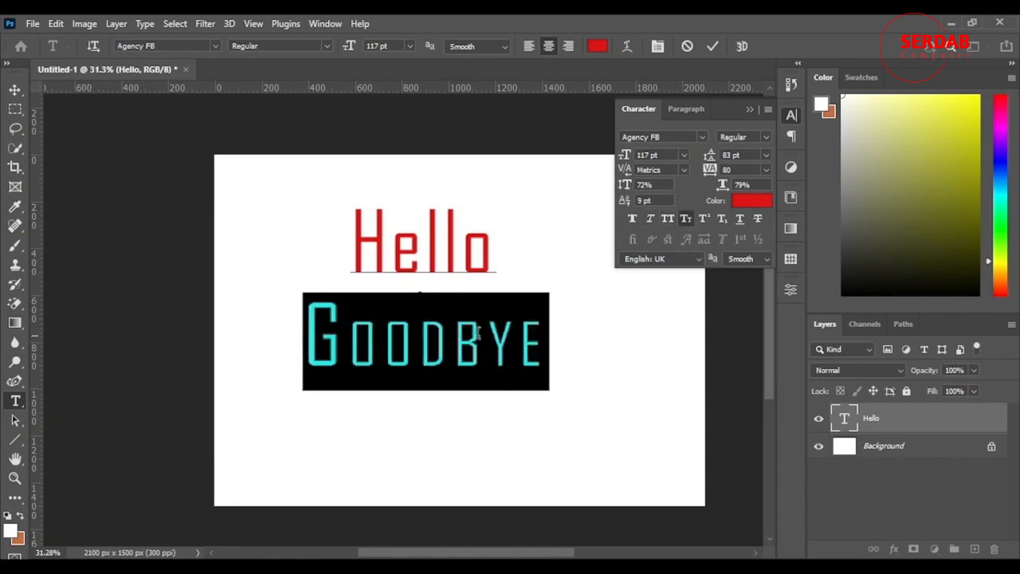
left_click(690, 218)
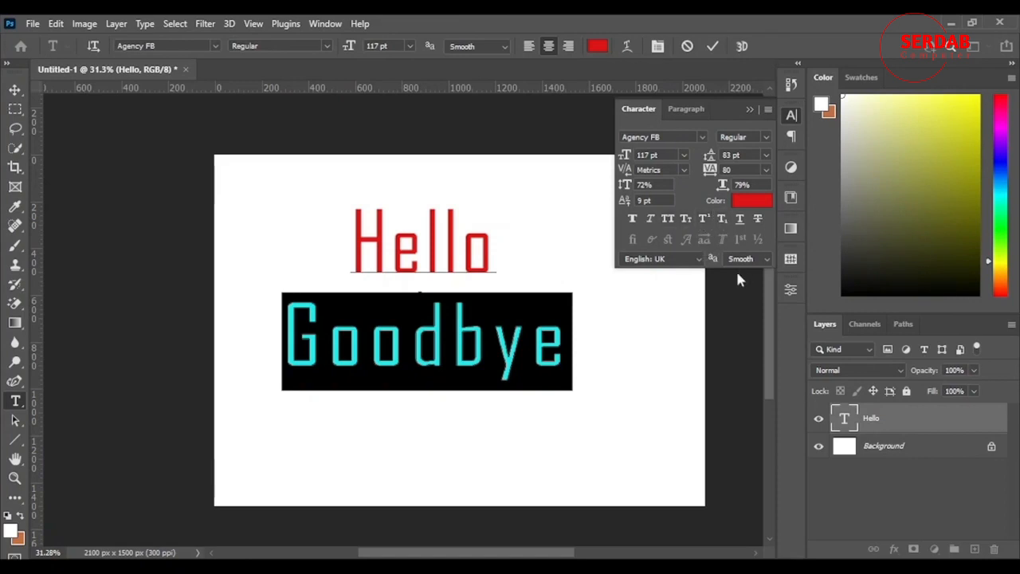
- Try Underline and Strikethrough on Goodbye, view the available text languages while keeping English: UK, and remove both line styles
left_click(740, 219)
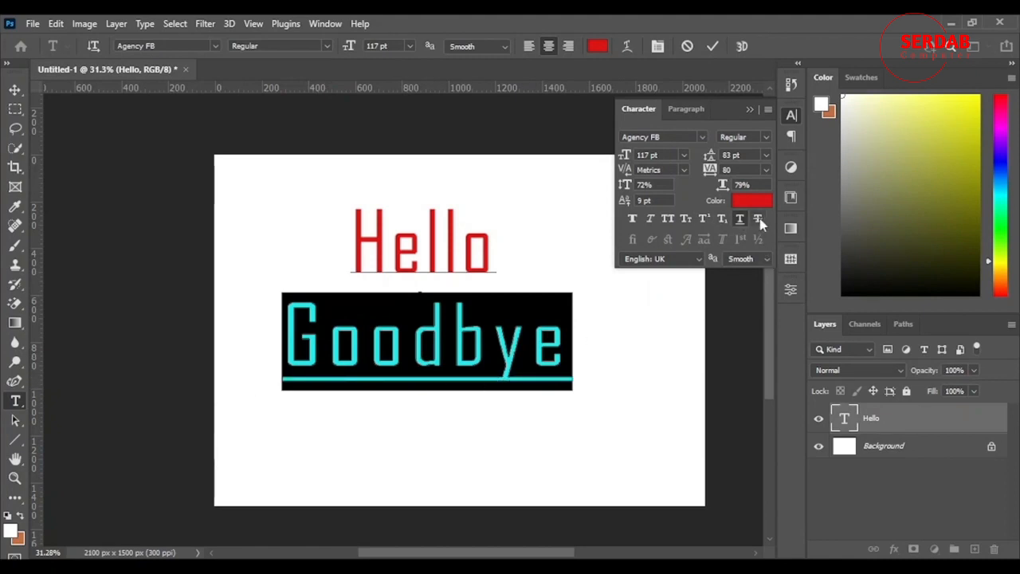
left_click(757, 219)
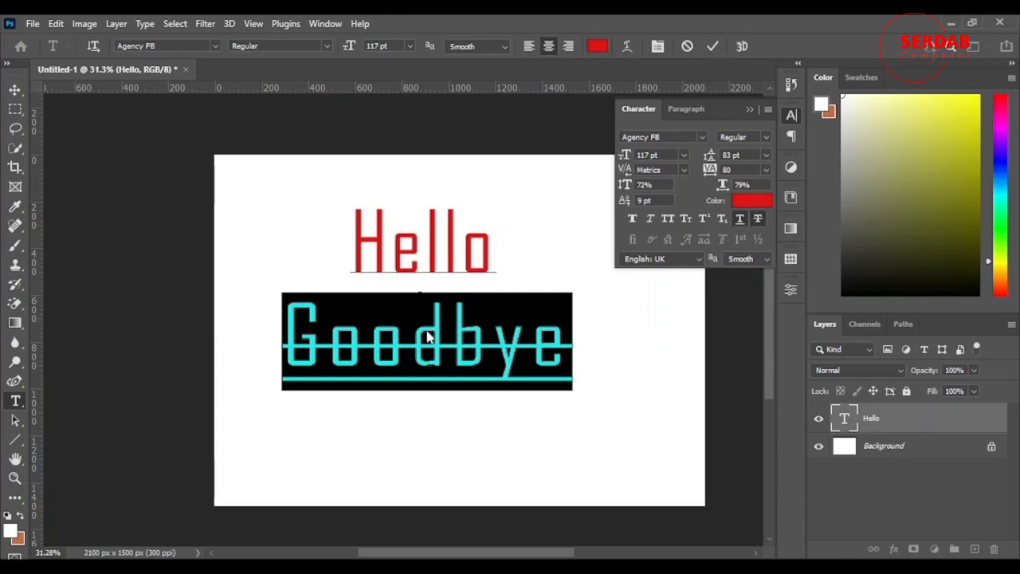
key("ctrl+shift+u")
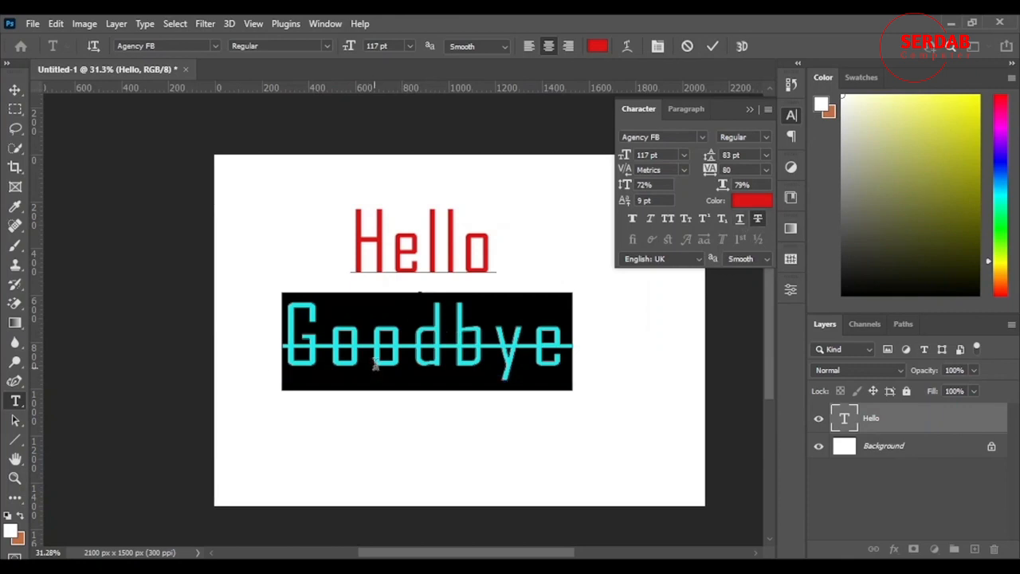
left_click(693, 261)
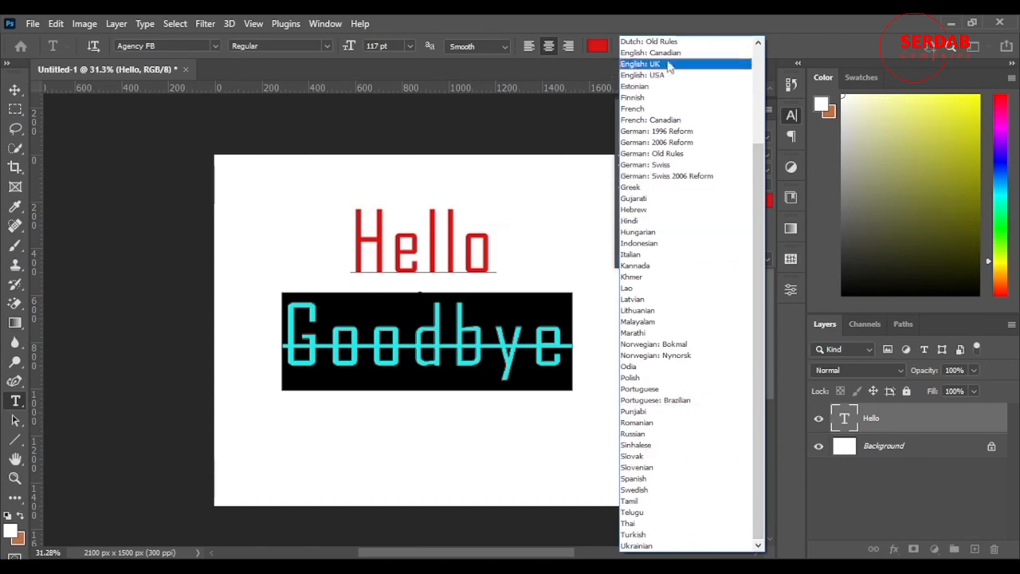
left_click(751, 21)
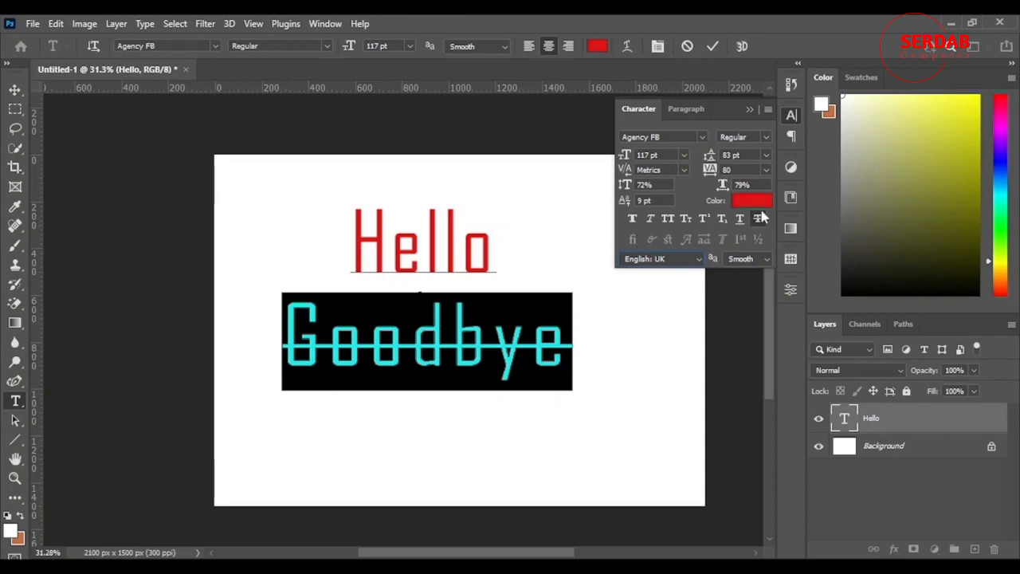
key("ctrl+shift+slash")
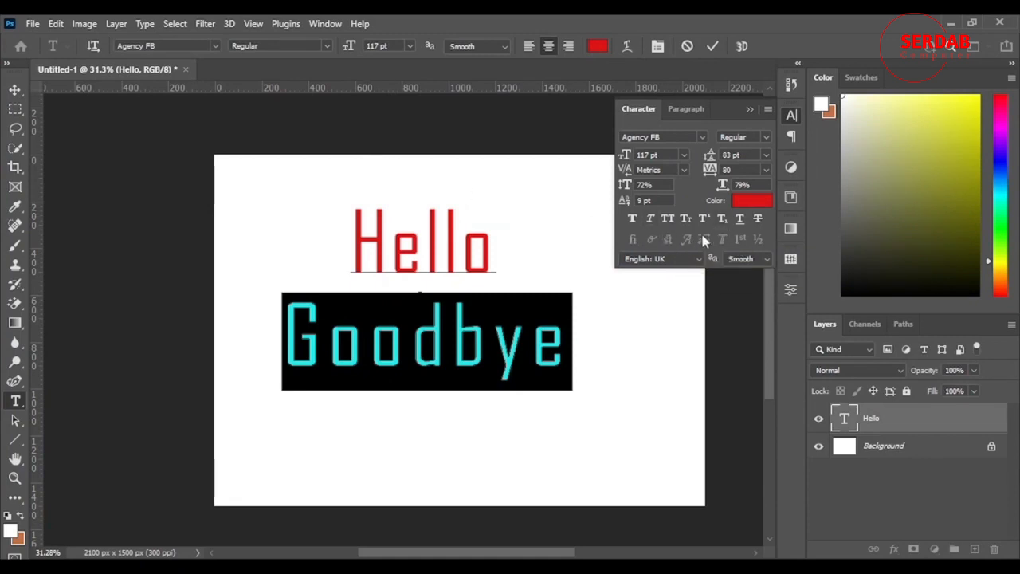
- Clear the selection of the Goodbye line and leave the text cursor between its second "o" and the "d"
left_click(463, 321)
left_click_drag(396, 353, 385, 349)
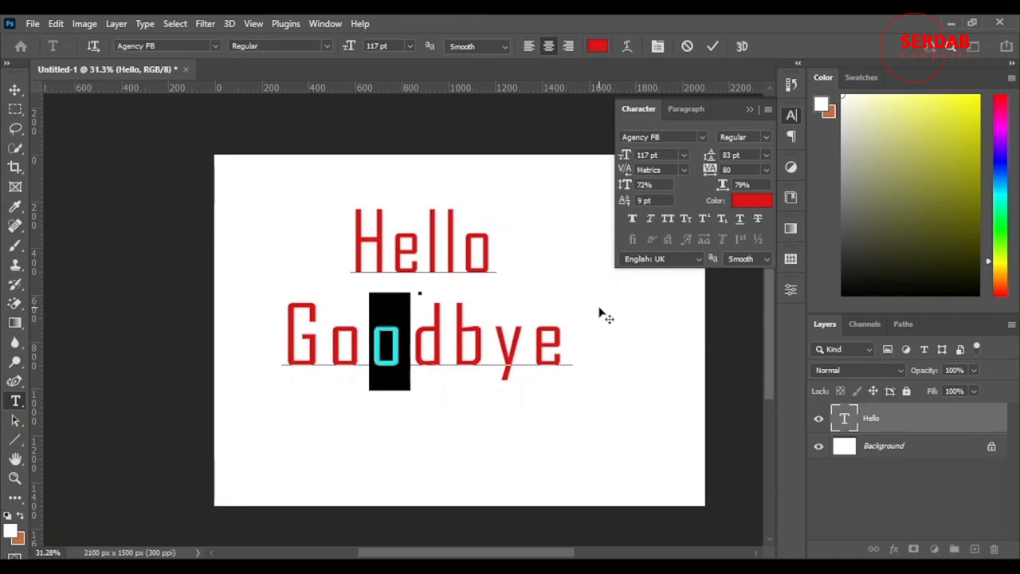
key("Right")
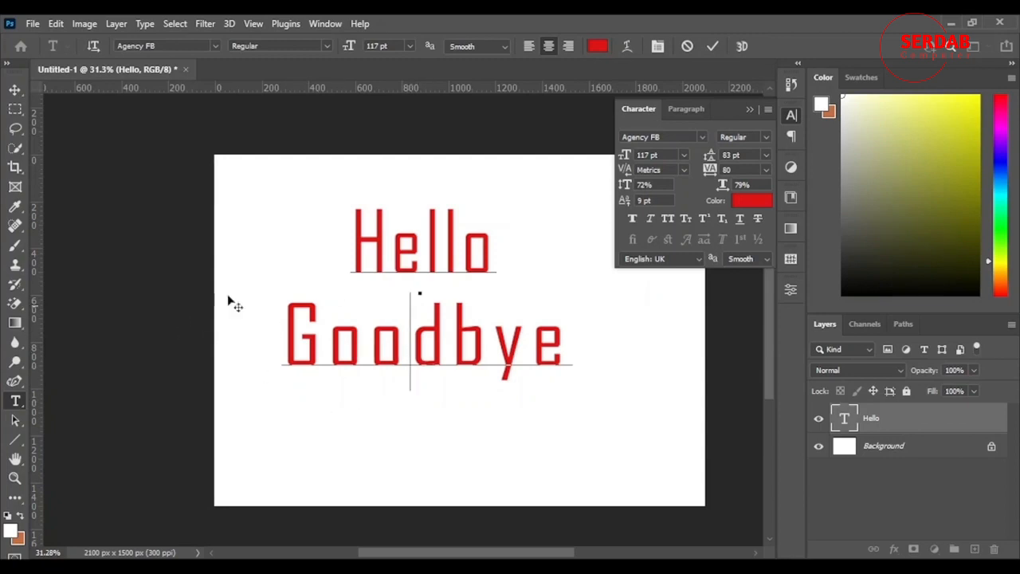